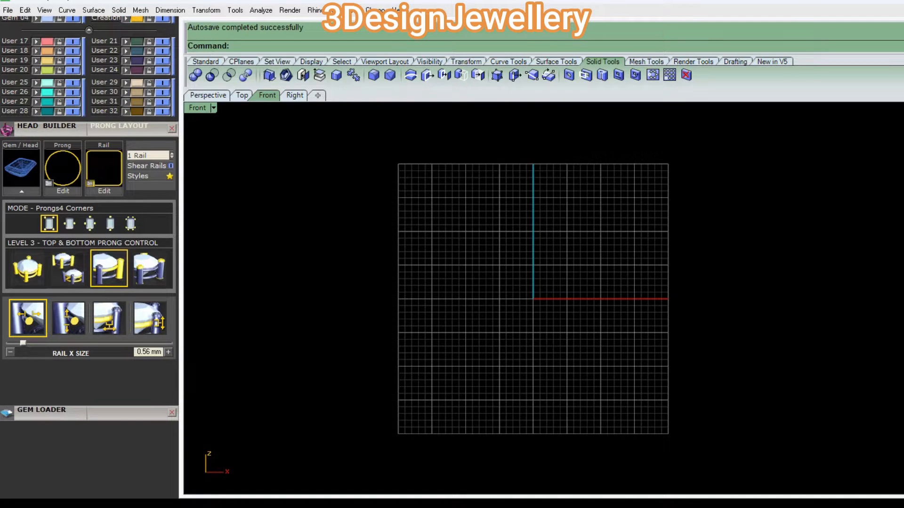
pyautogui.click(139, 130)
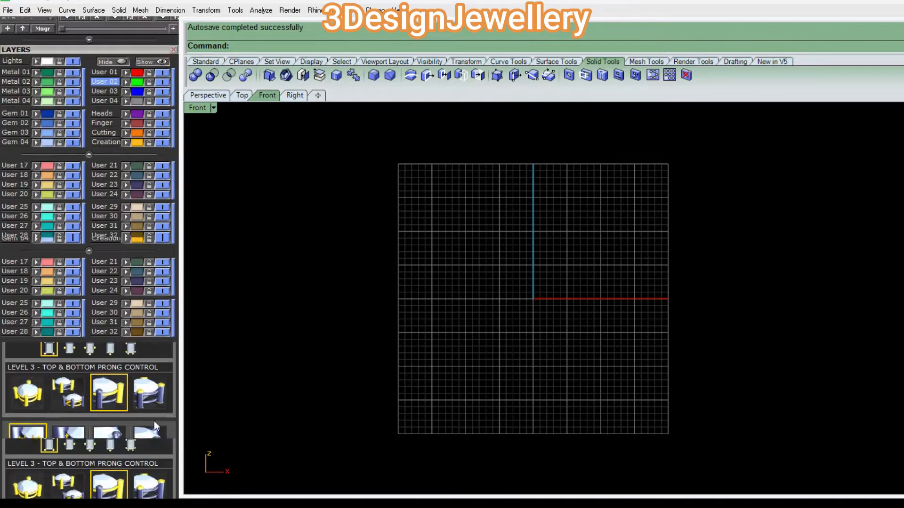
pyautogui.moveTo(132, 110); pyautogui.dragTo(132, 256)
pyautogui.click(21, 148)
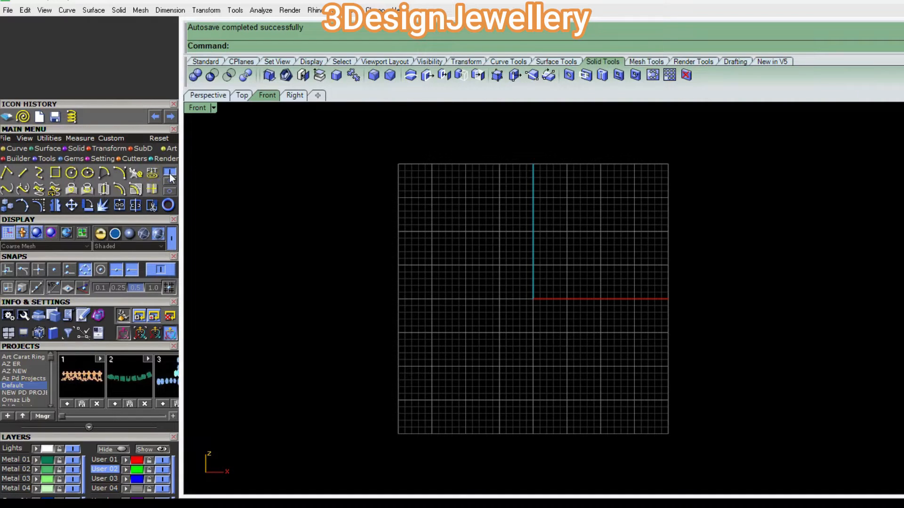
pyautogui.click(73, 174)
pyautogui.write('0')
pyautogui.press('Return')
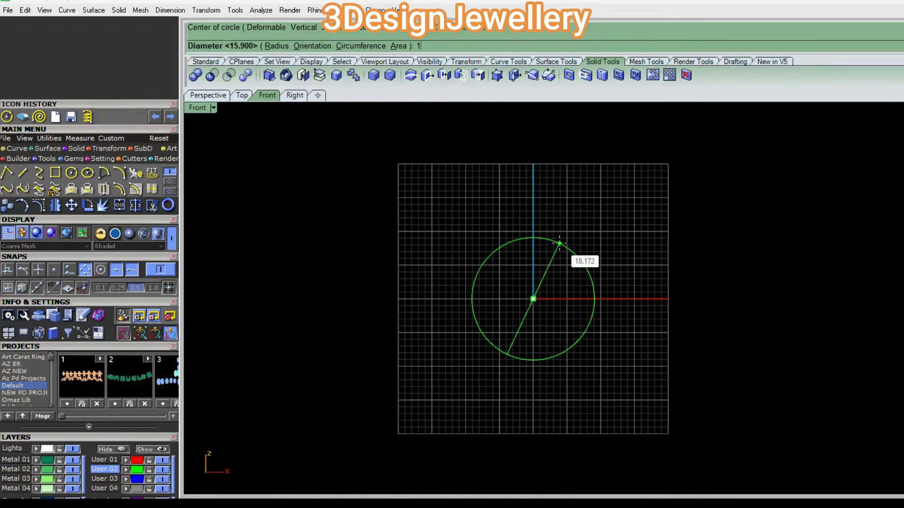
pyautogui.press('Return')
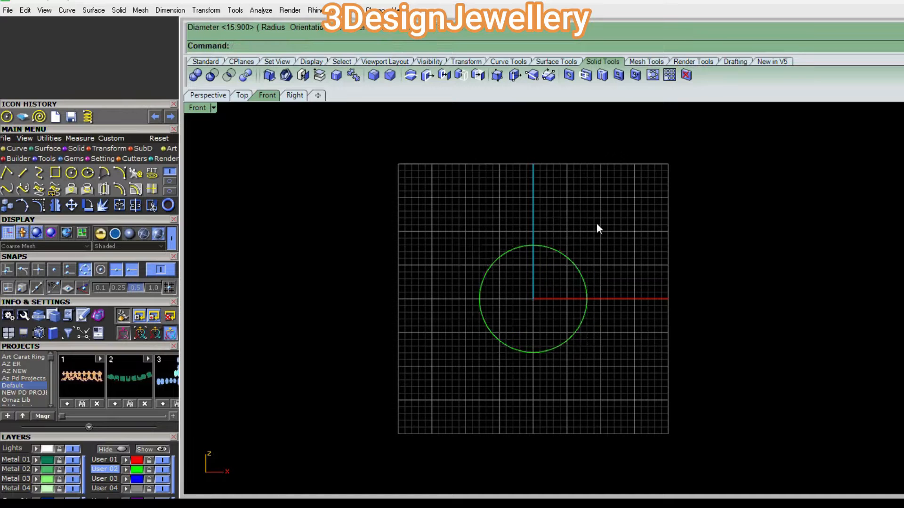
pyautogui.moveTo(586, 291); pyautogui.dragTo(584, 285, button='right')
pyautogui.moveTo(592, 329); pyautogui.dragTo(599, 301, button='right')
pyautogui.click(576, 313)
pyautogui.press('Delete')
# Step: Draw a circle 16 mm in diameter centred on the origin in the Front view
pyautogui.write('c')
pyautogui.press('Return')
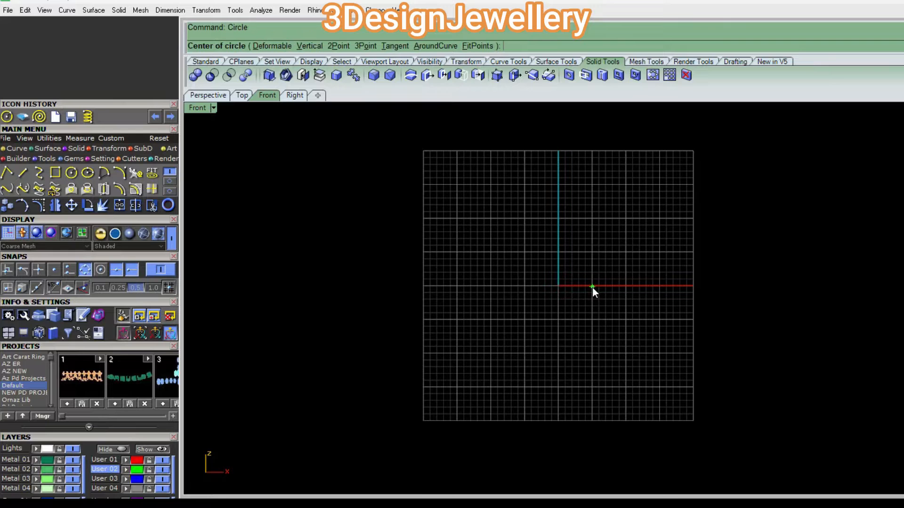
pyautogui.press('Return')
pyautogui.write('0')
pyautogui.press('Return')
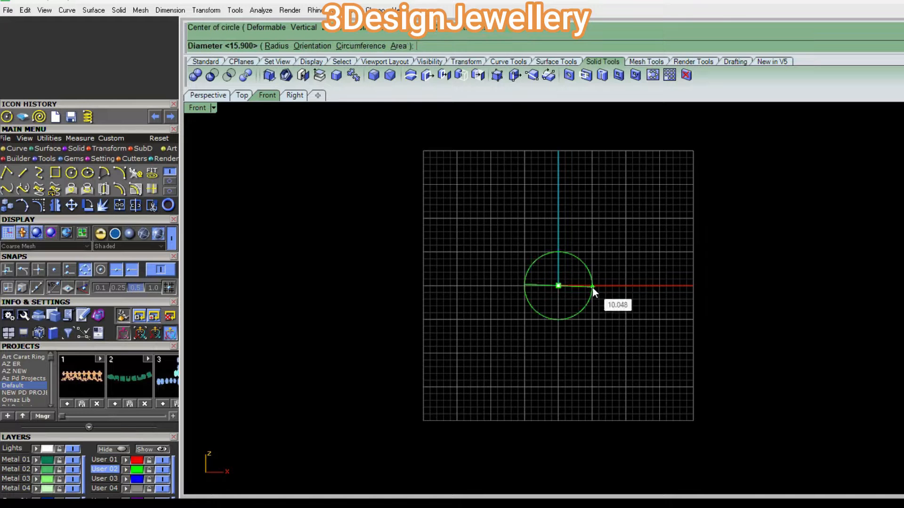
pyautogui.write('16')
pyautogui.press('Return')
pyautogui.moveTo(592, 287); pyautogui.dragTo(579, 307, button='right')
pyautogui.scroll(4, 580, 283)
pyautogui.moveTo(657, 308); pyautogui.dragTo(541, 249)
pyautogui.moveTo(562, 259); pyautogui.dragTo(597, 273, button='right')
# Step: Switch to the four-viewport layout and bring up the gem tools
pyautogui.write('4View')
pyautogui.press('Return')
pyautogui.moveTo(422, 395); pyautogui.dragTo(468, 358, button='right')
pyautogui.press('Escape')
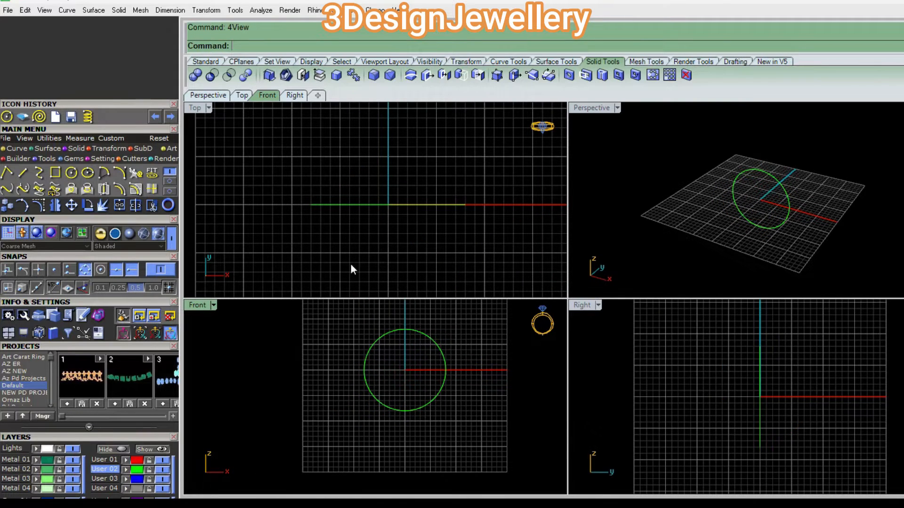
pyautogui.click(73, 159)
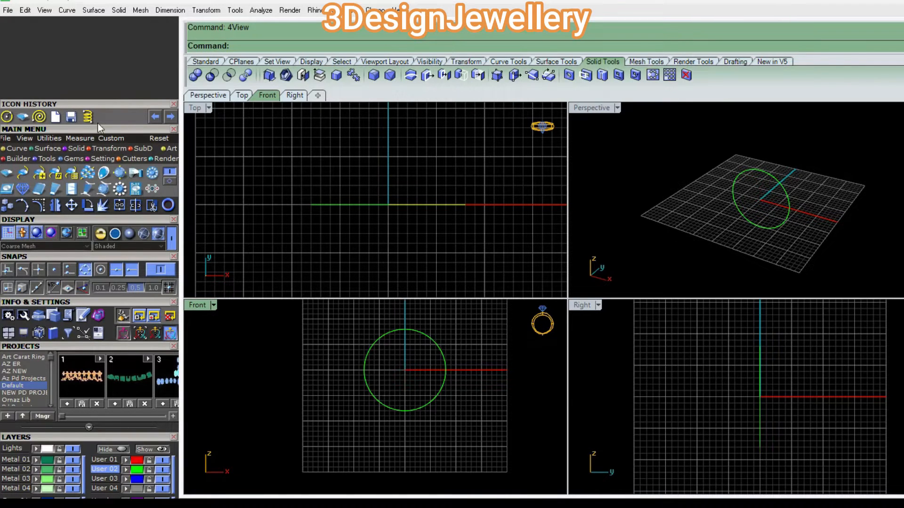
pyautogui.moveTo(112, 131); pyautogui.dragTo(112, 67)
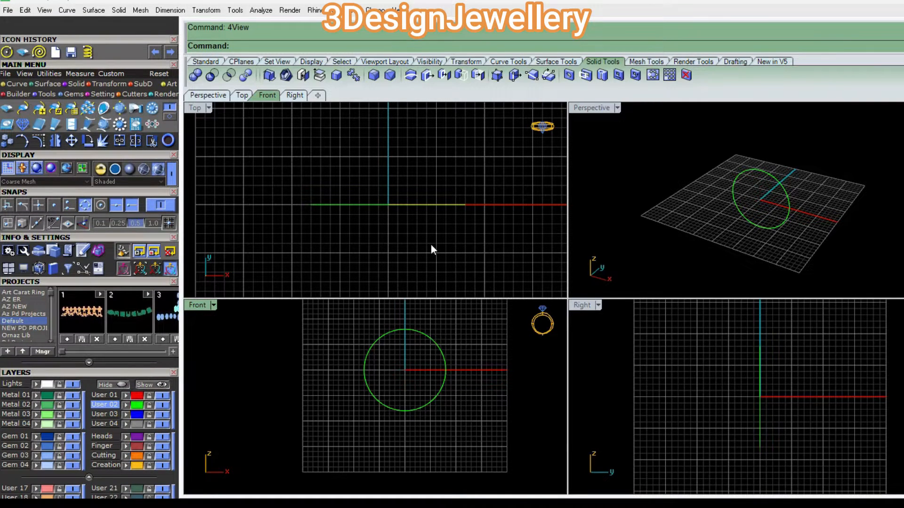
# Step: Put the 16 mm circle on the Lights layer and hide that layer
pyautogui.click(446, 367)
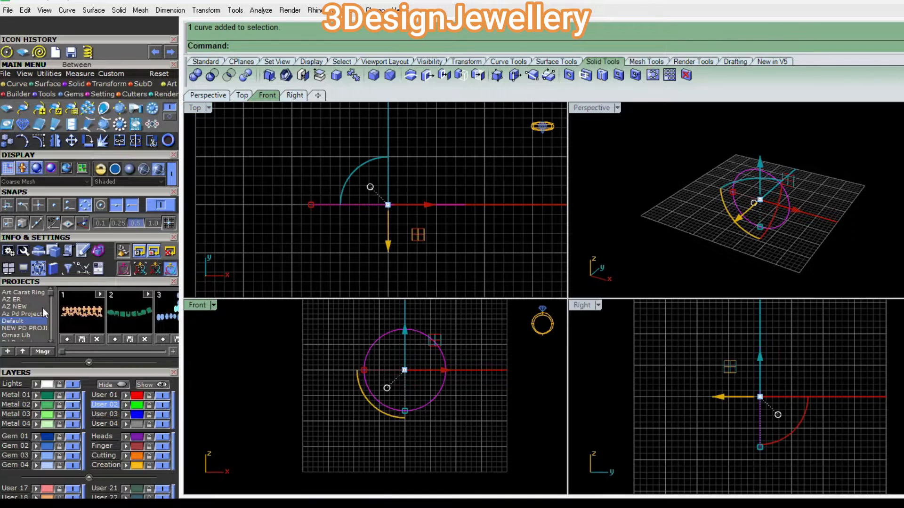
pyautogui.click(73, 385)
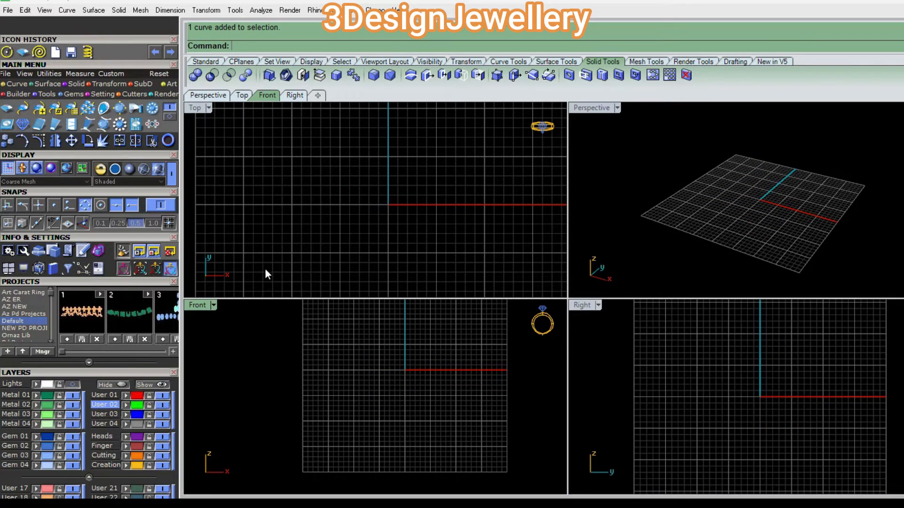
pyautogui.click(265, 273)
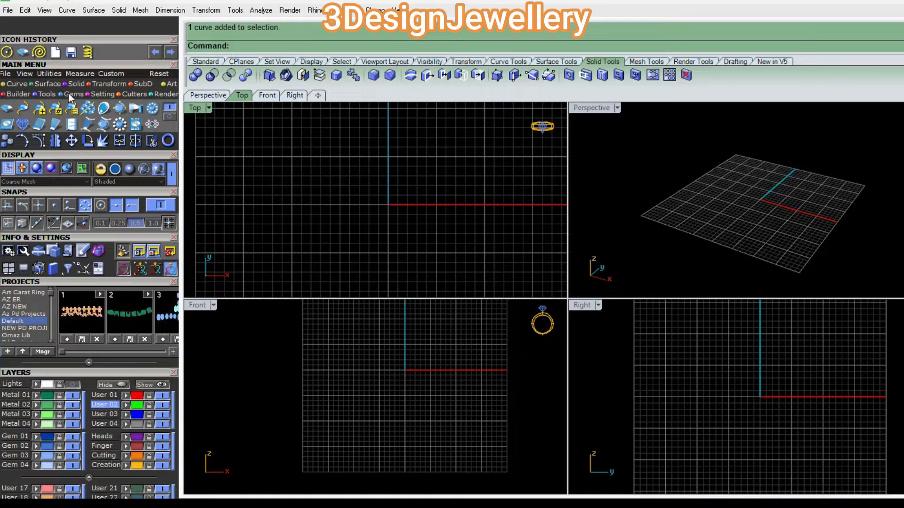
# Step: Set the Gem Loader to a pear-shaped diamond cut
pyautogui.scroll(-5, 140, 313)
pyautogui.click(107, 303)
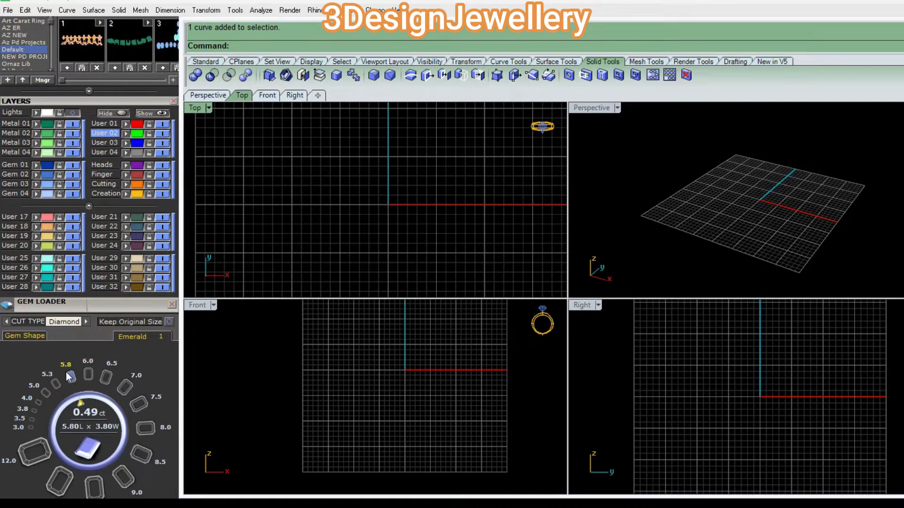
pyautogui.click(29, 335)
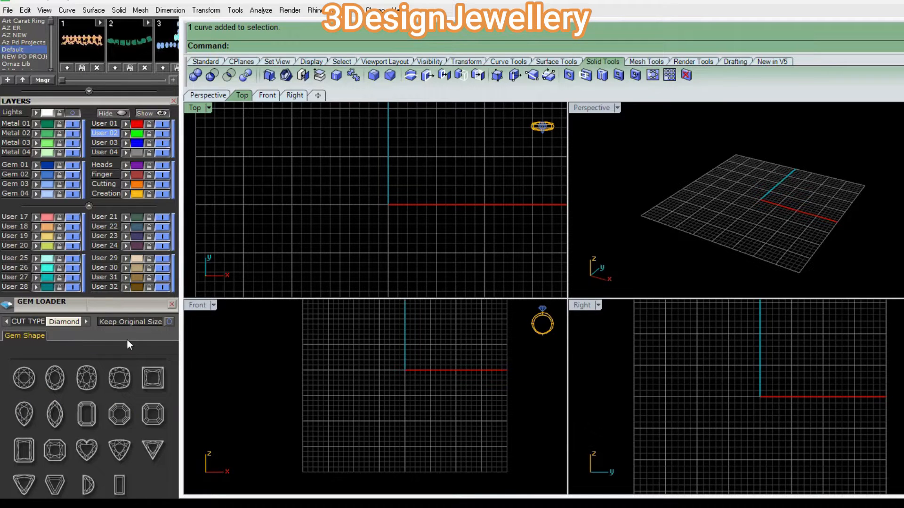
pyautogui.scroll(-3, 128, 306)
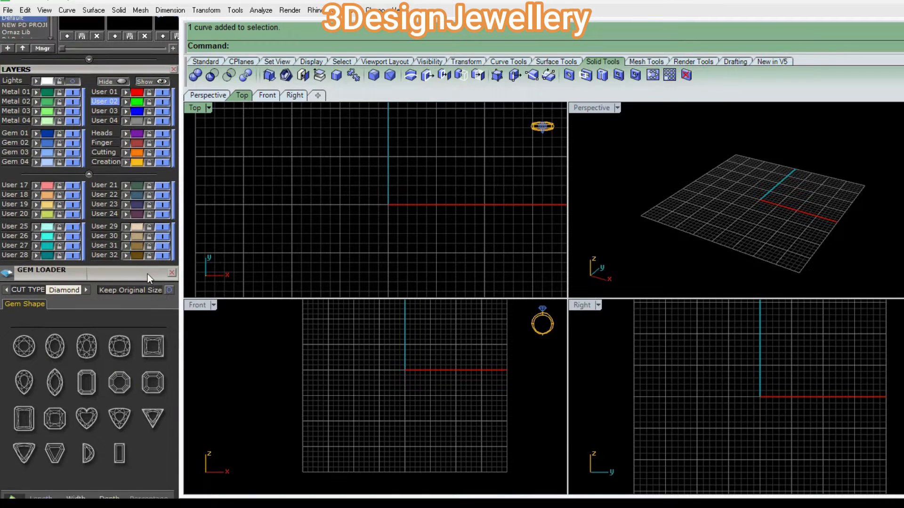
pyautogui.click(25, 305)
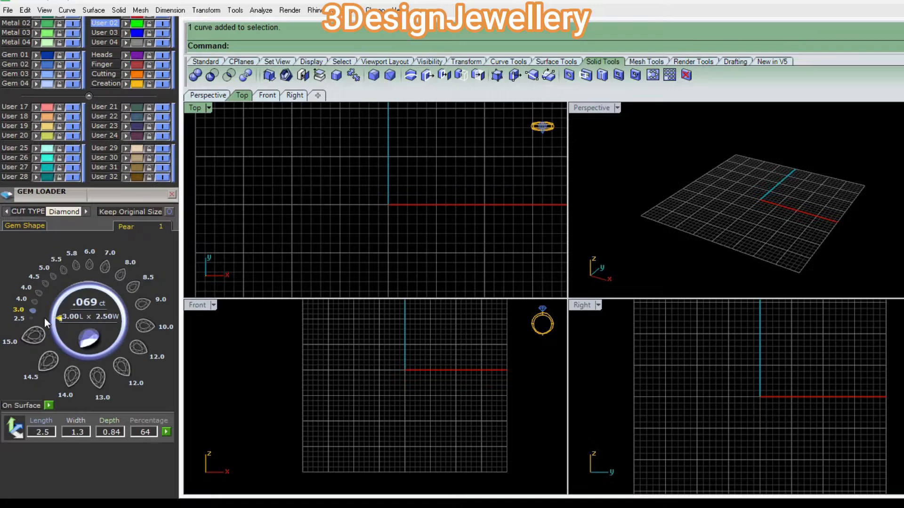
# Step: Load a pear gem 4 mm long and 3 mm wide at the origin
pyautogui.click(72, 375)
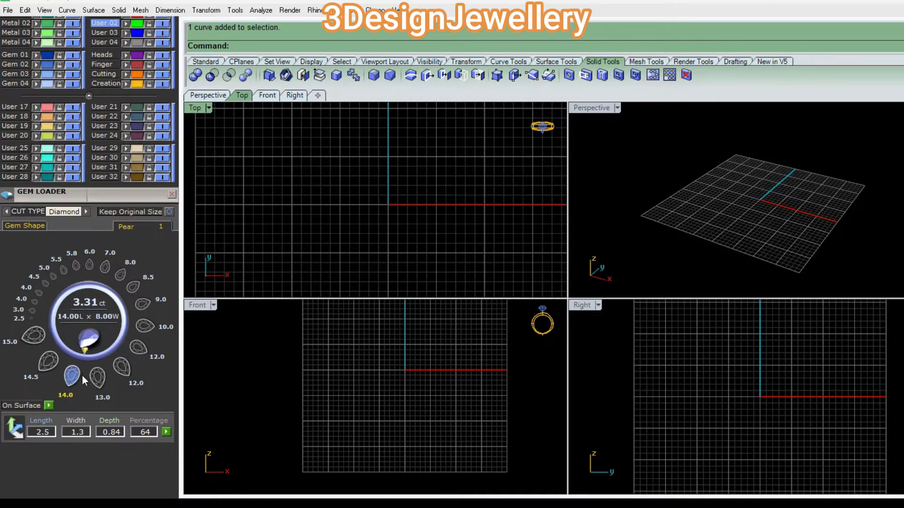
pyautogui.click(31, 317)
pyautogui.click(39, 293)
pyautogui.click(38, 293)
pyautogui.click(144, 326)
pyautogui.moveTo(432, 211); pyautogui.dragTo(432, 186, button='right')
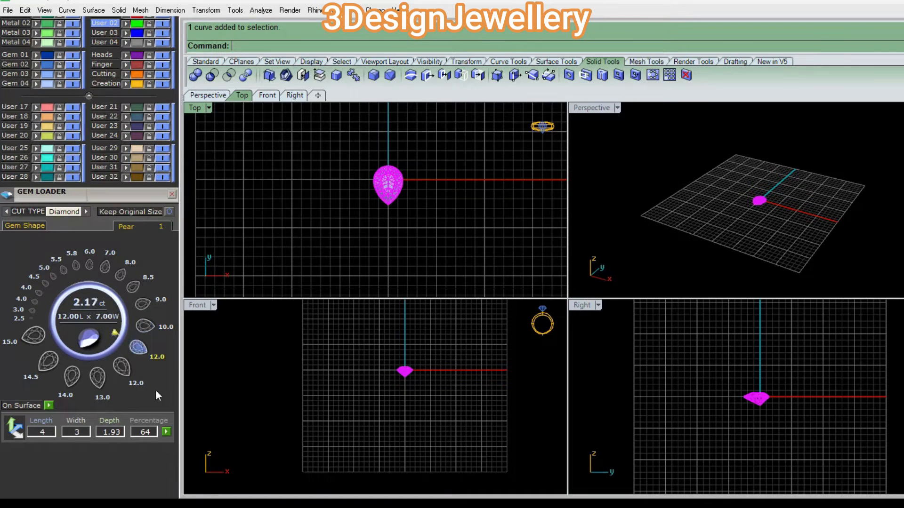
# Step: Resize the pear gem to a width of 2.7 mm and a depth percentage of 50
pyautogui.doubleClick(88, 431)
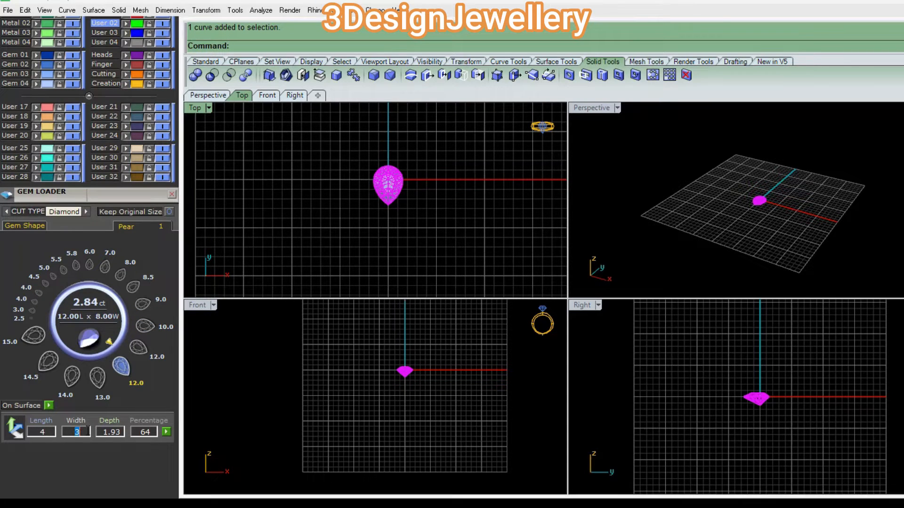
pyautogui.write('2.7')
pyautogui.write('50')
pyautogui.click(167, 432)
pyautogui.moveTo(420, 206); pyautogui.dragTo(412, 191, button='right')
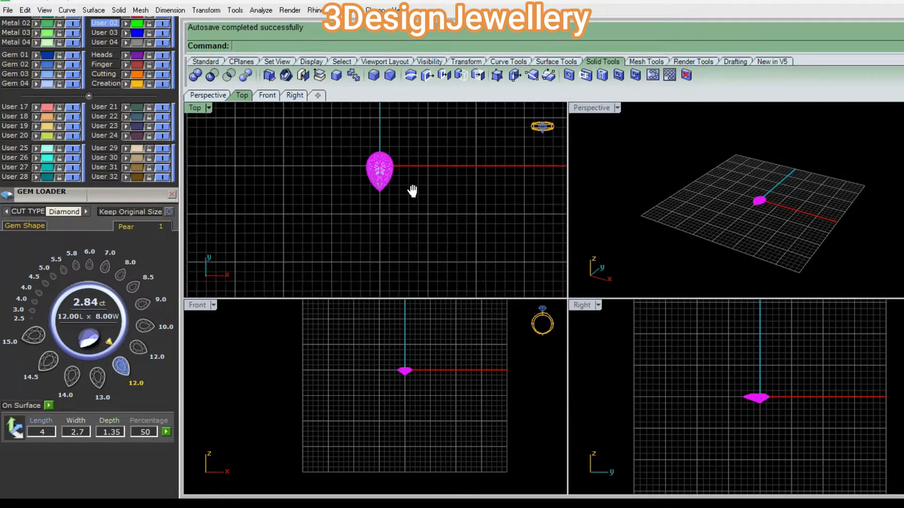
# Step: Select the pear gem, maximize the Top view and start Head Builder on the gem
pyautogui.scroll(4, 406, 189)
pyautogui.click(375, 208)
pyautogui.click(375, 170)
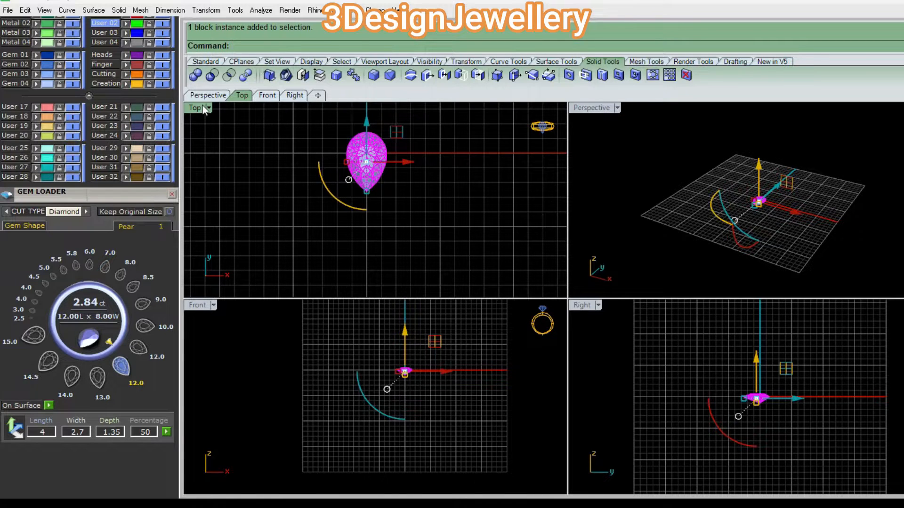
pyautogui.doubleClick(202, 105)
pyautogui.moveTo(484, 213); pyautogui.dragTo(459, 231, button='right')
pyautogui.moveTo(530, 249); pyautogui.dragTo(539, 251, button='right')
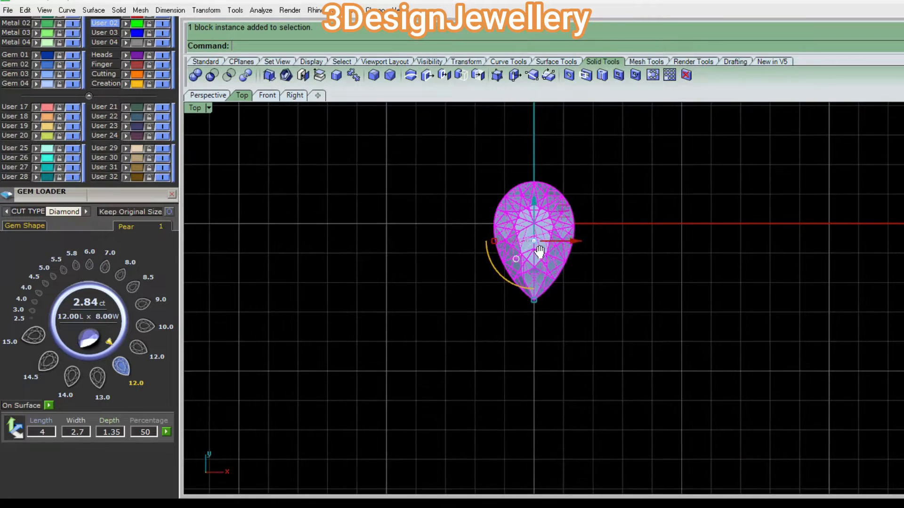
pyautogui.middleClick(538, 249)
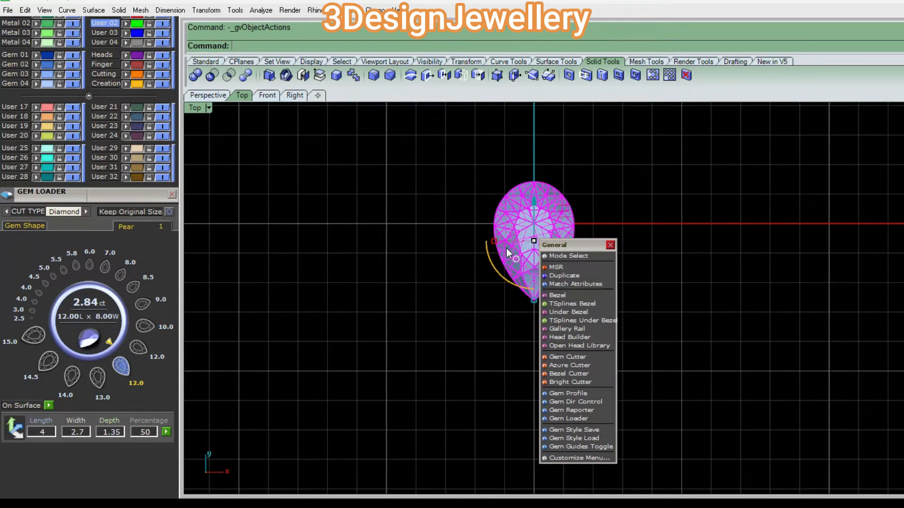
pyautogui.click(579, 341)
pyautogui.moveTo(578, 304); pyautogui.dragTo(604, 312, button='right')
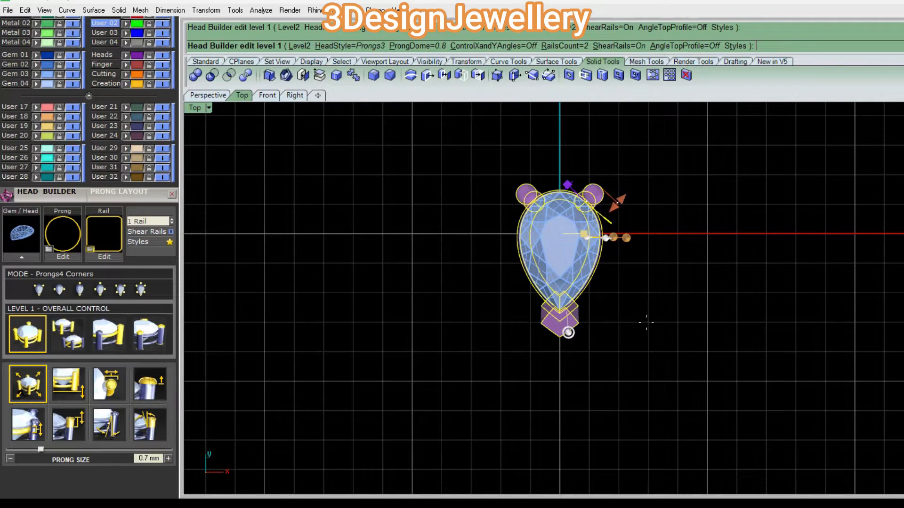
# Step: Shift the side prongs near the gem's rounded end using the level 3 top and bottom prong control
pyautogui.click(109, 334)
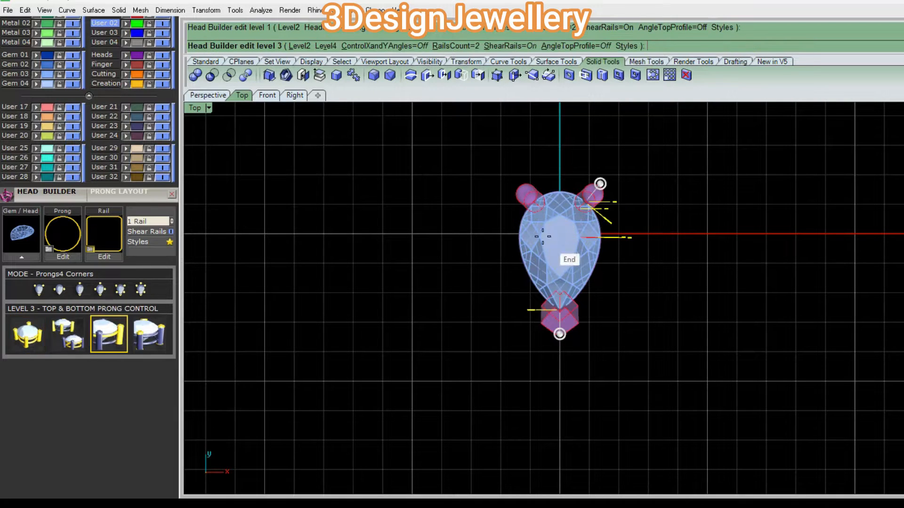
pyautogui.moveTo(597, 184); pyautogui.dragTo(608, 194)
pyautogui.scroll(3, 602, 264)
pyautogui.moveTo(618, 190); pyautogui.dragTo(618, 236, button='right')
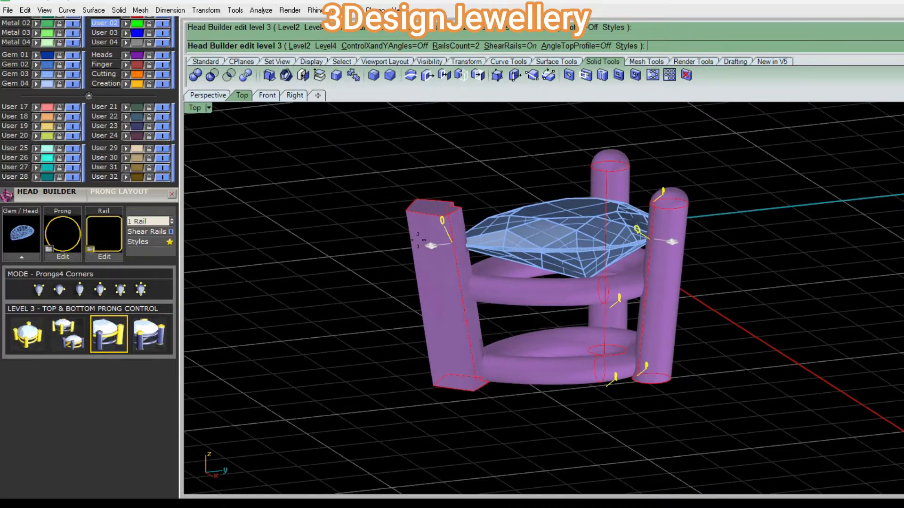
# Step: Set the head to 1 rail and give it the "rail 3" profile
pyautogui.click(152, 220)
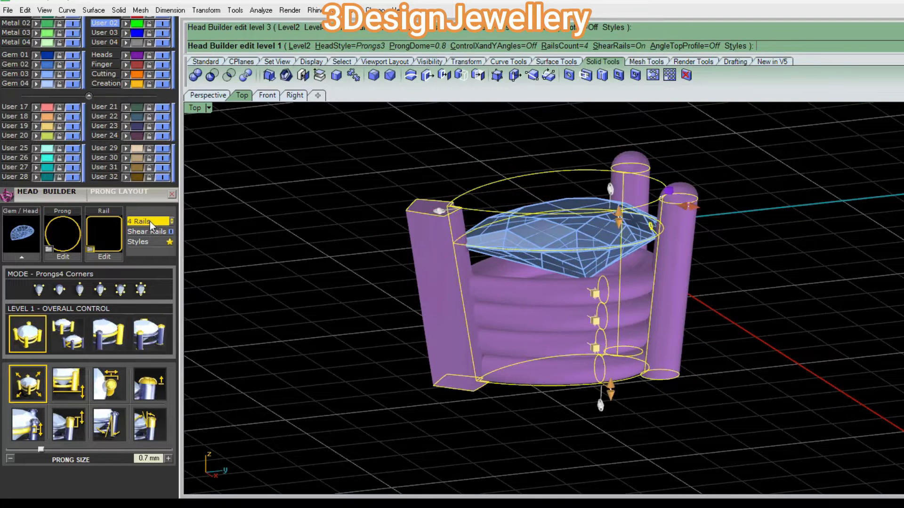
pyautogui.click(149, 221)
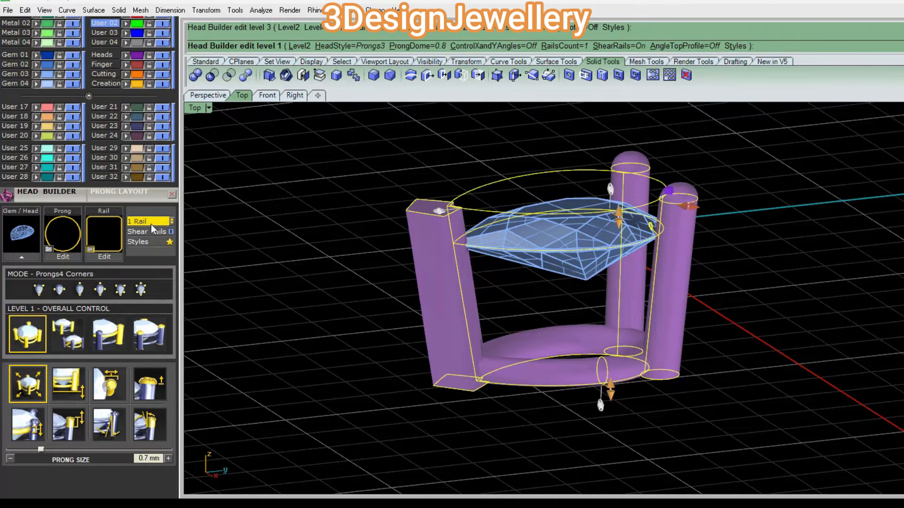
pyautogui.click(104, 256)
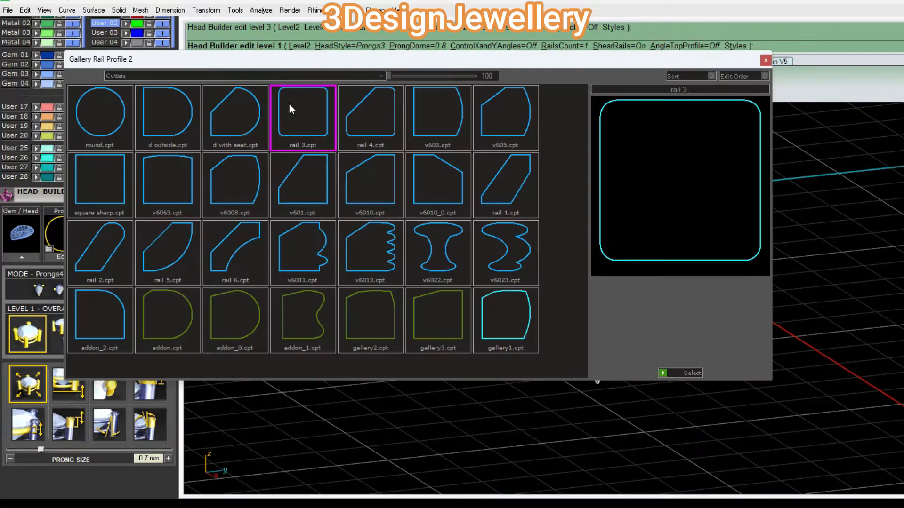
pyautogui.doubleClick(311, 126)
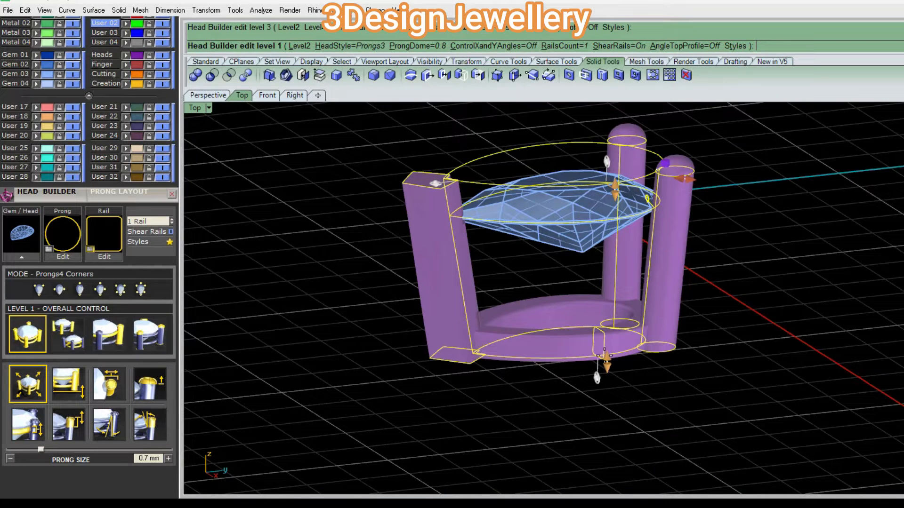
# Step: Stretch the rail up to the gem's girdle with a Y size of about 2.61 mm and lower its upper edge slightly
pyautogui.click(107, 335)
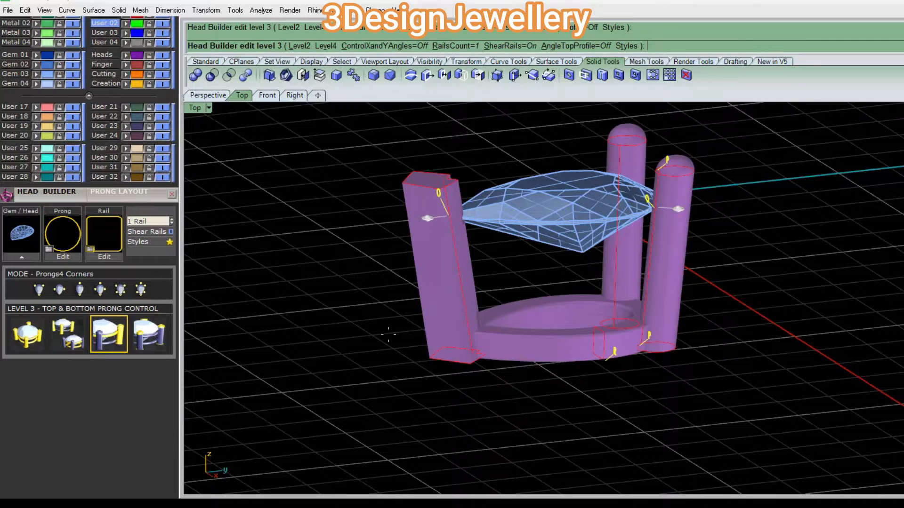
pyautogui.moveTo(700, 348); pyautogui.dragTo(633, 326, button='right')
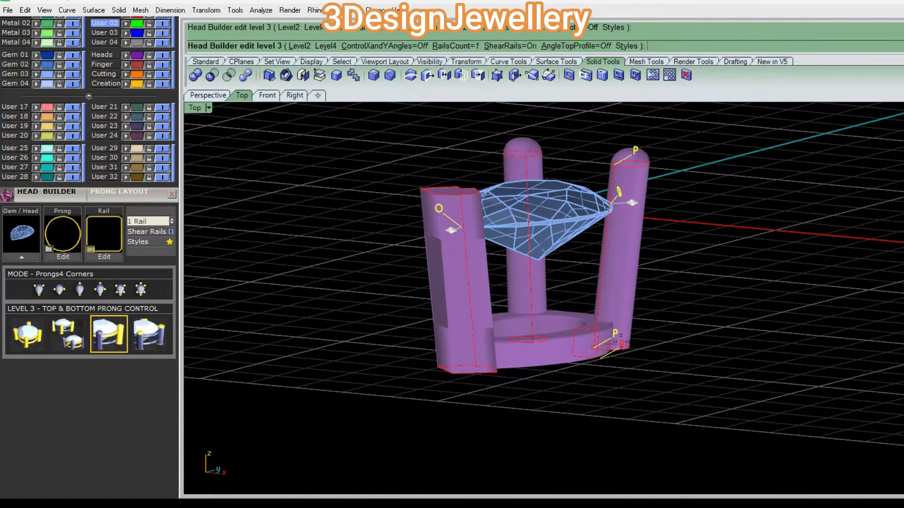
pyautogui.click(622, 344)
pyautogui.moveTo(622, 340); pyautogui.dragTo(628, 214)
pyautogui.moveTo(626, 214); pyautogui.dragTo(660, 227, button='right')
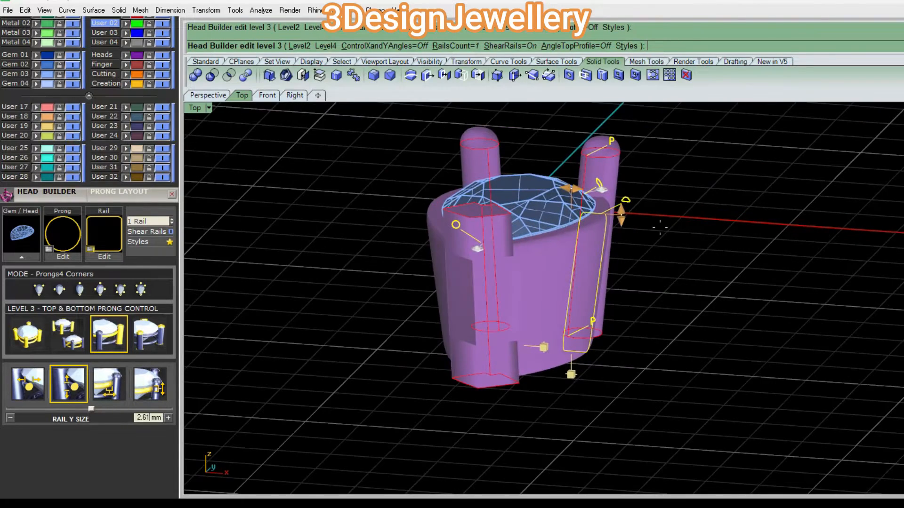
pyautogui.moveTo(622, 212); pyautogui.dragTo(623, 224)
pyautogui.moveTo(622, 223); pyautogui.dragTo(626, 295, button='right')
# Step: Adjust the rail's X offset to about 0.13 mm so it fits around the gem's outline
pyautogui.scroll(2, 574, 345)
pyautogui.moveTo(551, 340); pyautogui.dragTo(540, 340)
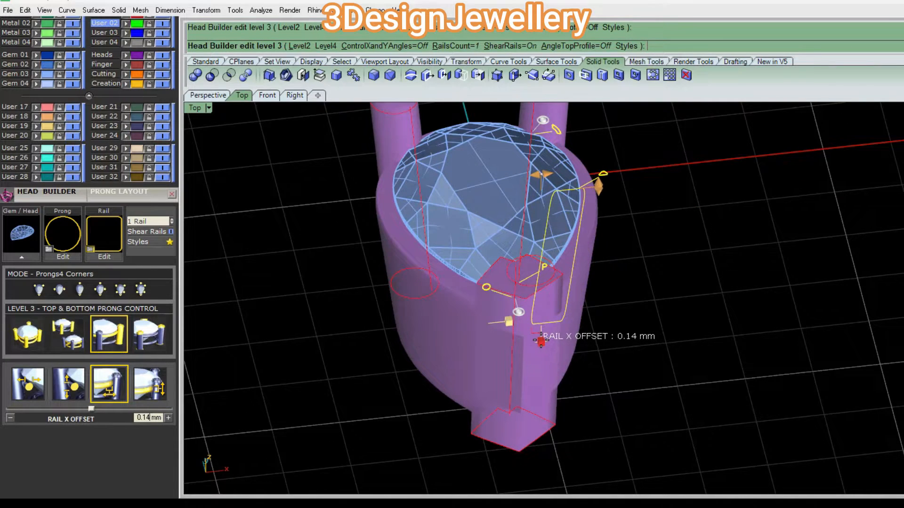
pyautogui.moveTo(542, 329); pyautogui.dragTo(584, 308, button='right')
pyautogui.moveTo(559, 182); pyautogui.dragTo(583, 193)
pyautogui.scroll(-6, 583, 194)
pyautogui.moveTo(631, 254); pyautogui.dragTo(615, 300, button='right')
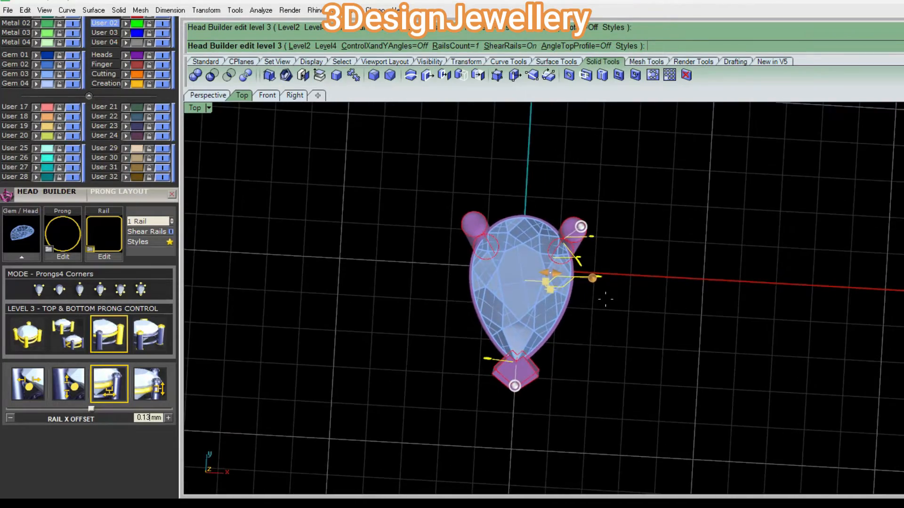
# Step: Return the pear gem's head to level 1 overall control and finish building it
pyautogui.scroll(5, 515, 385)
pyautogui.scroll(-3, 508, 376)
pyautogui.moveTo(507, 390); pyautogui.dragTo(650, 355, button='right')
pyautogui.click(110, 330)
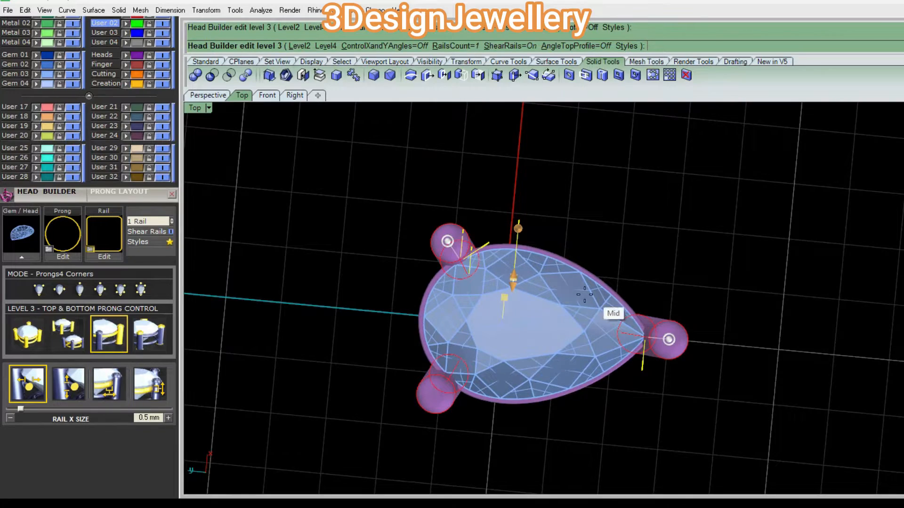
pyautogui.click(45, 336)
pyautogui.moveTo(555, 323); pyautogui.dragTo(541, 174, button='right')
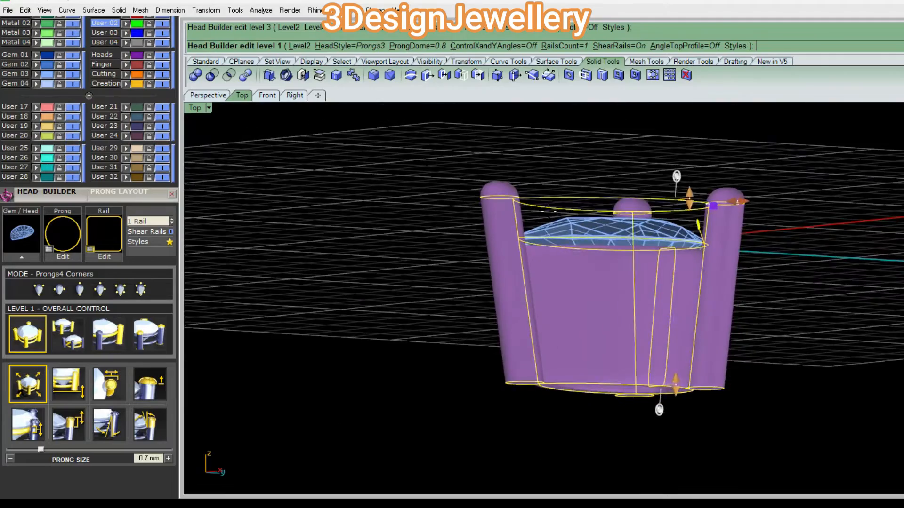
pyautogui.rightClick(551, 238)
# Step: Create a Gem Cutter on the pear gem, closing the cutter styles without choosing one
pyautogui.moveTo(551, 238); pyautogui.dragTo(642, 291, button='right')
pyautogui.click(649, 288)
pyautogui.middleClick(642, 290)
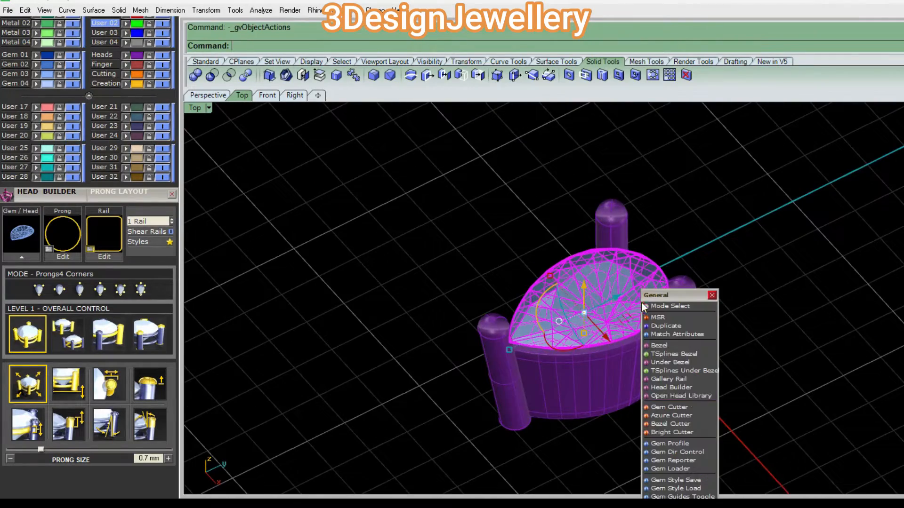
pyautogui.click(680, 408)
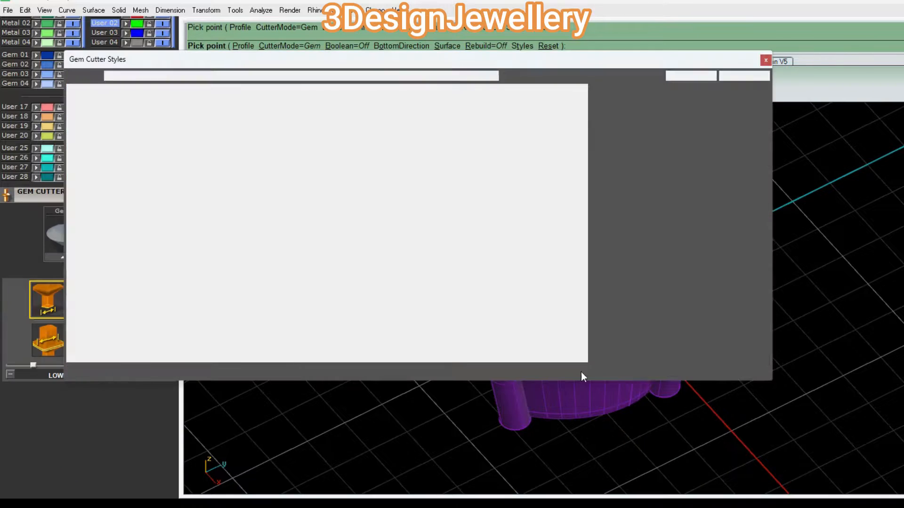
pyautogui.click(765, 61)
pyautogui.moveTo(582, 365); pyautogui.dragTo(545, 280, button='right')
pyautogui.write('G')
pyautogui.press('Return')
pyautogui.press('Return')
# Step: Remove the rail from the head's group so that it is separate from the three prongs
pyautogui.click(498, 343)
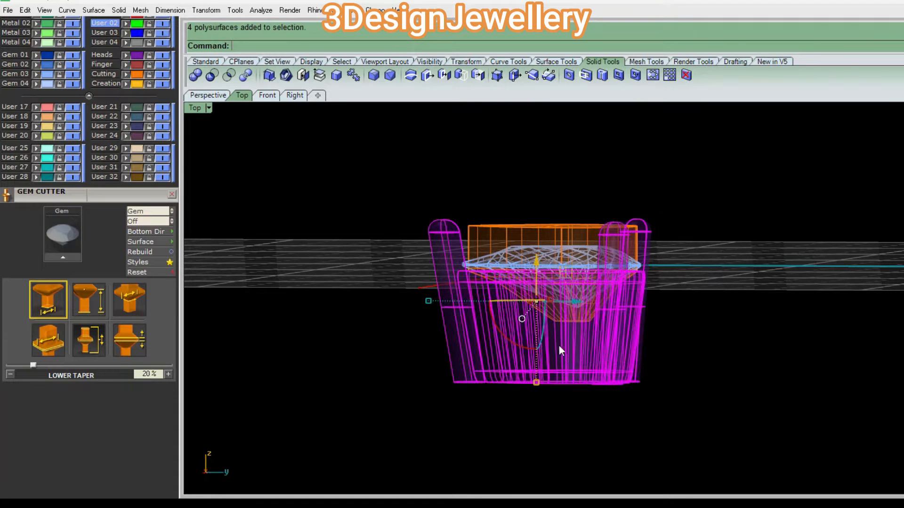
pyautogui.press('Escape')
pyautogui.keyDown('ctrl'); pyautogui.keyDown('shift'); pyautogui.moveTo(563, 346); pyautogui.dragTo(553, 344, button='right'); pyautogui.keyUp('shift'); pyautogui.keyUp('ctrl')
pyautogui.write('rg')
pyautogui.press('Return')
pyautogui.click(530, 379)
pyautogui.press('Return')
pyautogui.moveTo(516, 317); pyautogui.dragTo(529, 328, button='right')
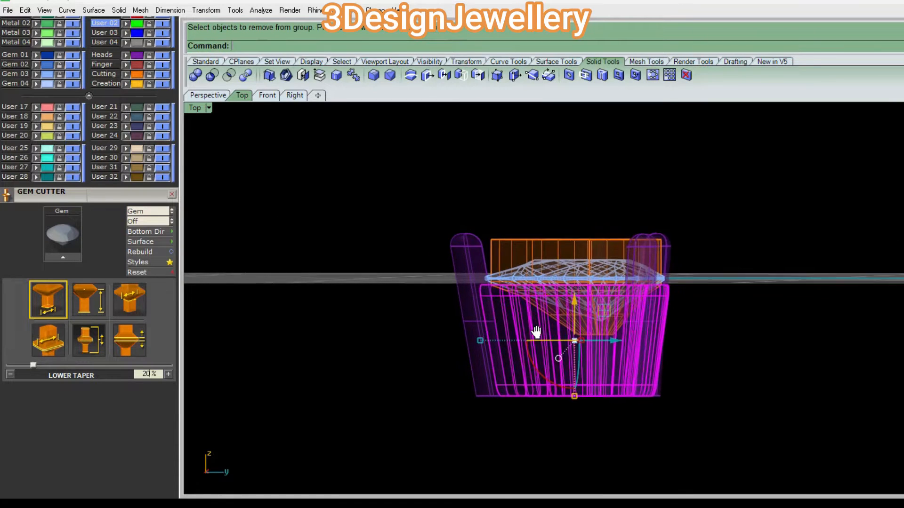
# Step: Subtract the gem cutter from the rail with BooleanDifference
pyautogui.write('BooleanDifference')
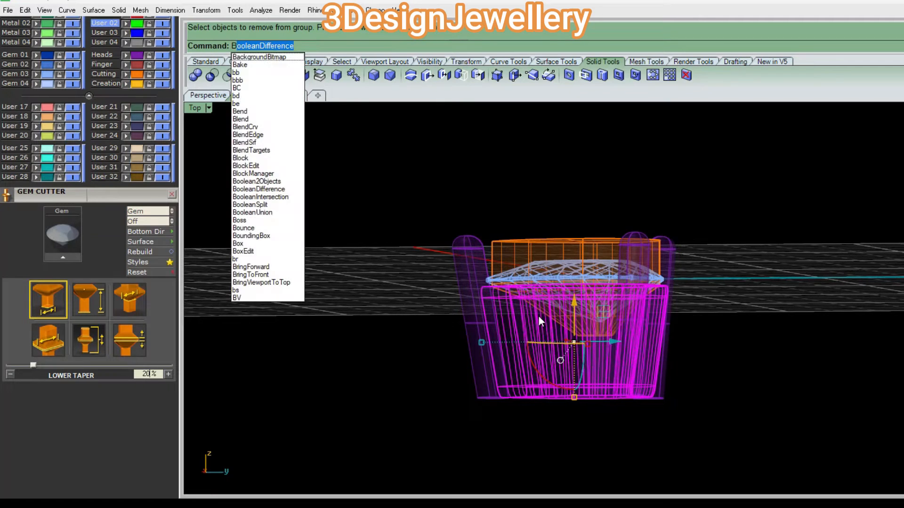
pyautogui.press('Return')
pyautogui.click(512, 250)
pyautogui.press('Return')
# Step: Hide the pear gem temporarily to examine the seat cut in the rail, and restore it
pyautogui.click(548, 270)
pyautogui.moveTo(548, 270)
pyautogui.keyDown('ctrl'); pyautogui.keyDown('shift'); pyautogui.mouseDown(button='right')
pyautogui.moveTo(526, 255)
pyautogui.moveTo(532, 249)
pyautogui.moveTo(528, 293)
pyautogui.moveTo(594, 216)
pyautogui.mouseUp(button='right'); pyautogui.keyUp('shift'); pyautogui.keyUp('ctrl')
pyautogui.write('h')
pyautogui.press('Return')
pyautogui.press('Return')
pyautogui.scroll(9, 585, 236)
pyautogui.moveTo(565, 274)
pyautogui.mouseDown(button='right')
pyautogui.moveTo(414, 347)
pyautogui.moveTo(505, 341)
pyautogui.moveTo(503, 369)
pyautogui.moveTo(560, 313)
pyautogui.moveTo(506, 299)
pyautogui.moveTo(583, 247)
pyautogui.mouseUp(button='right')
pyautogui.hotkey('ctrl', 'z')
# Step: Group the pear gem, prongs and rail in a maximized Top view and undo the accidental drag
pyautogui.scroll(-4, 503, 369)
pyautogui.scroll(-5, 548, 301)
pyautogui.write('4')
pyautogui.press('Return')
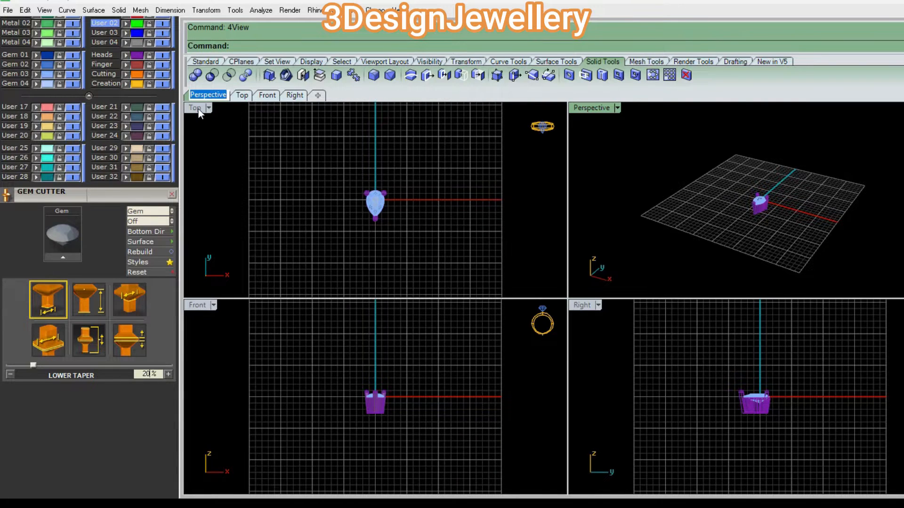
pyautogui.doubleClick(199, 109)
pyautogui.moveTo(471, 220); pyautogui.dragTo(556, 292)
pyautogui.hotkey('ctrl', 'g')
pyautogui.hotkey('ctrl', 'z')
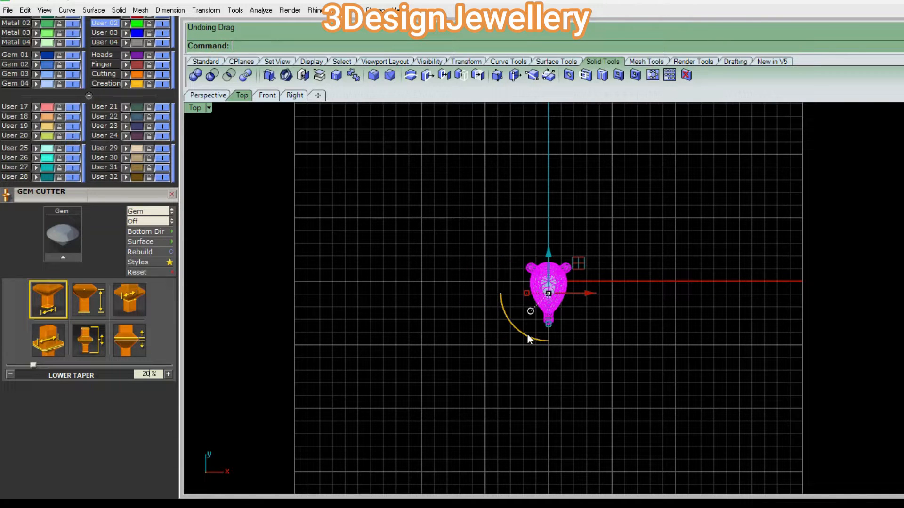
# Step: Rotate the grouped pear gem and head about the origin (0) using two reference points
pyautogui.write('r0')
pyautogui.press('Return')
pyautogui.click(492, 337)
pyautogui.press('Escape')
pyautogui.press('Return')
pyautogui.write('0')
pyautogui.press('Return')
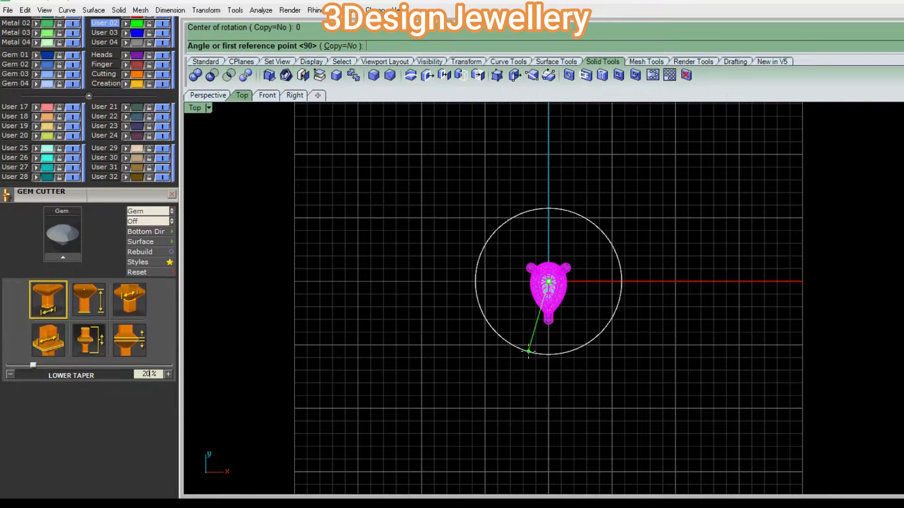
pyautogui.click(526, 353)
pyautogui.click(629, 301)
# Step: Hide the grouped pear gem and its head to clear the Top view
pyautogui.moveTo(627, 293); pyautogui.dragTo(595, 296, button='right')
pyautogui.press('Escape')
pyautogui.scroll(2, 531, 278)
pyautogui.click(514, 294)
pyautogui.hotkey('ctrl', 'h')
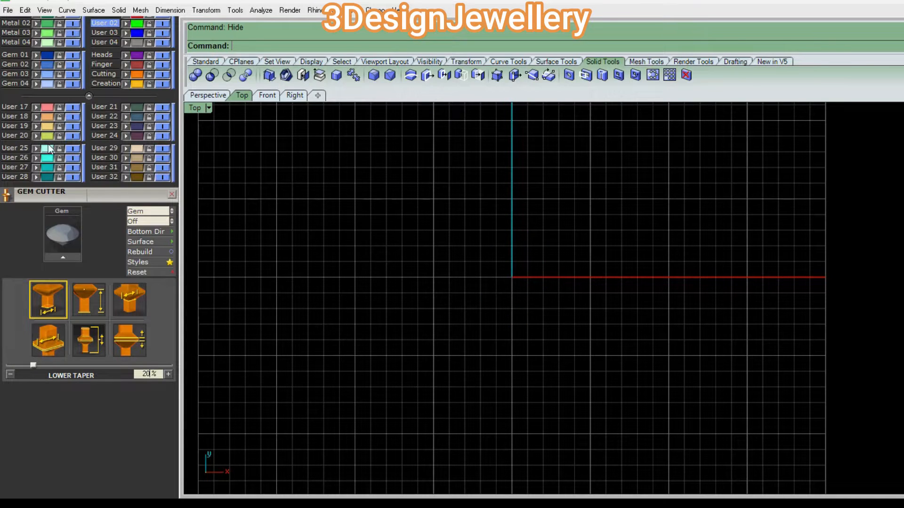
# Step: Load an emerald-cut diamond of the 3.75 × 1.75 mm size at the origin with Gem Loader
pyautogui.scroll(7, 101, 191)
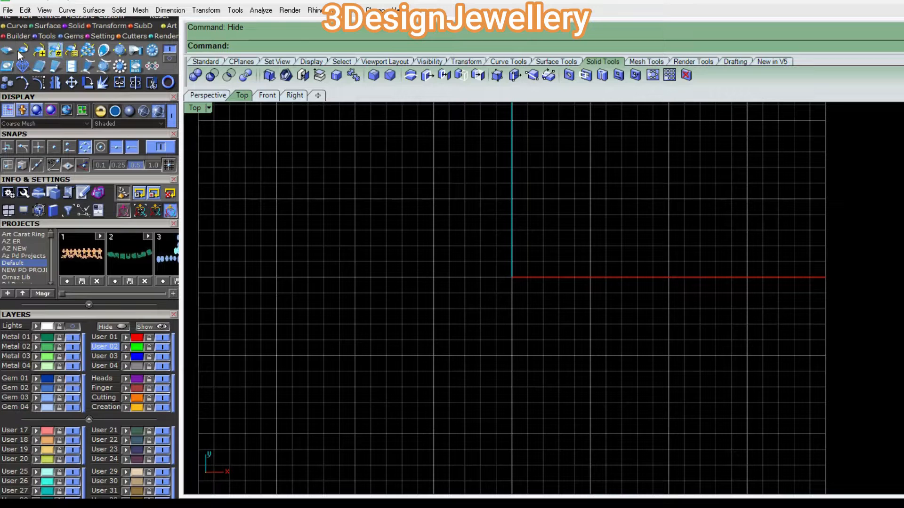
pyautogui.click(8, 51)
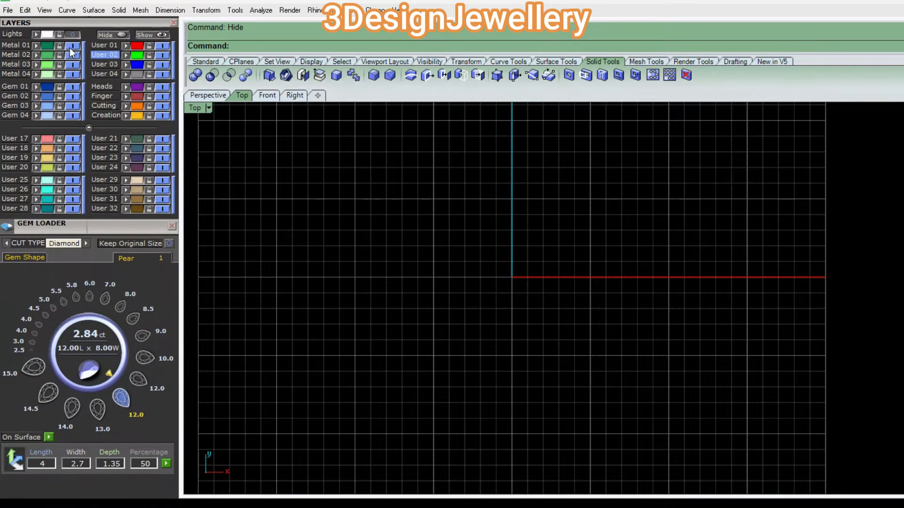
pyautogui.click(21, 258)
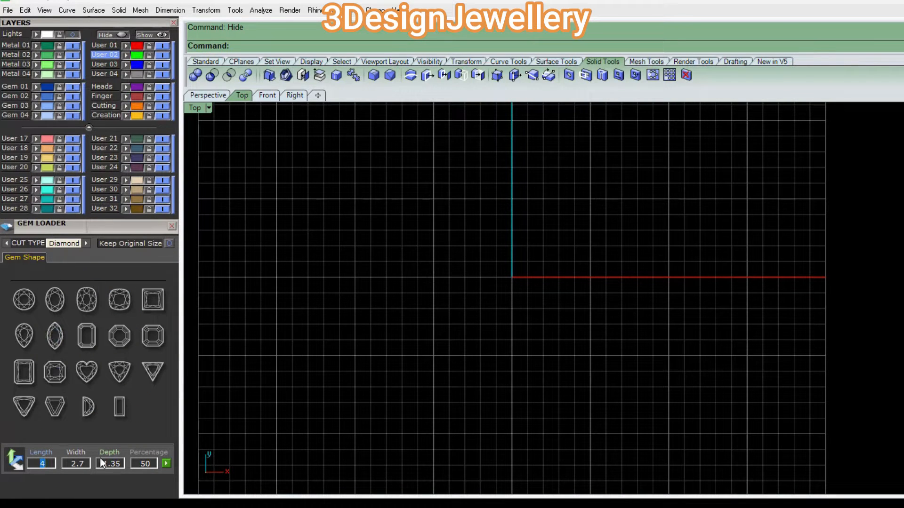
pyautogui.click(28, 369)
pyautogui.click(18, 255)
pyautogui.click(86, 336)
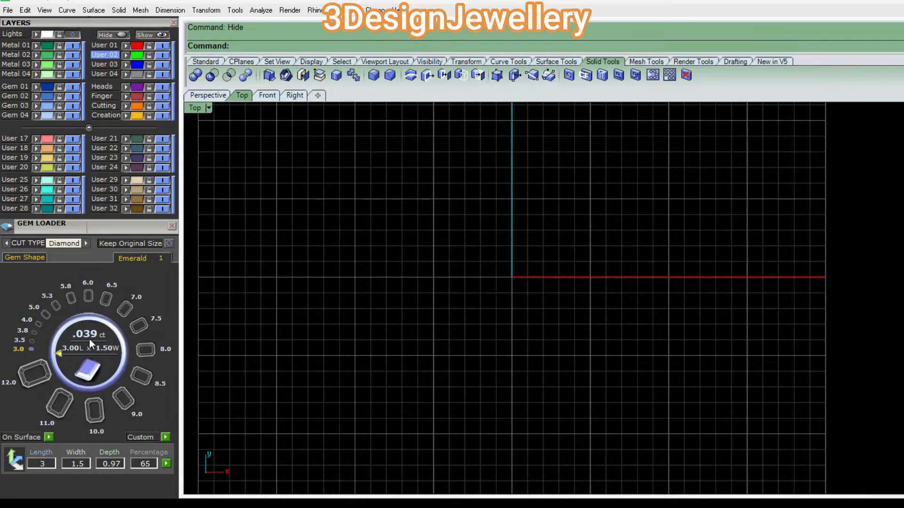
pyautogui.click(35, 331)
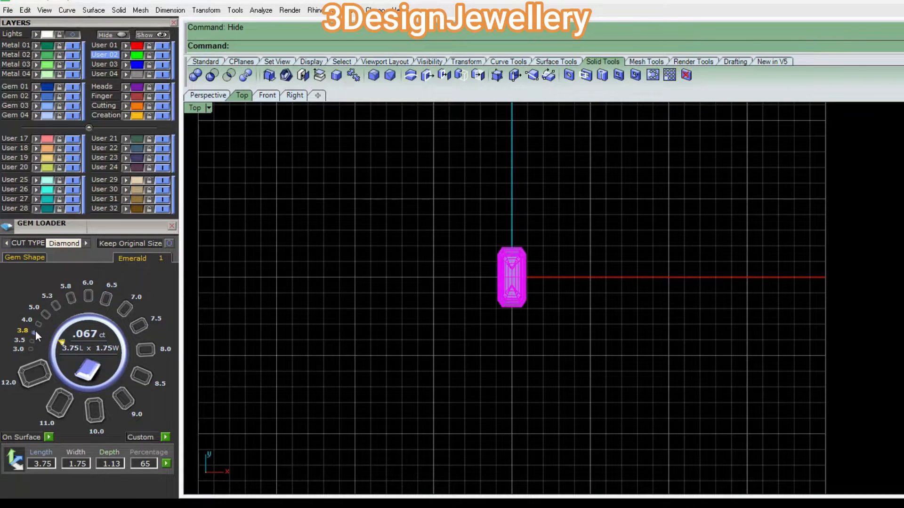
# Step: Resize the emerald-cut gem to 3.80 mm length, 2.9 mm width and 50 % depth
pyautogui.doubleClick(87, 464)
pyautogui.press('BackSpace')
pyautogui.write('2.9')
pyautogui.doubleClick(146, 464)
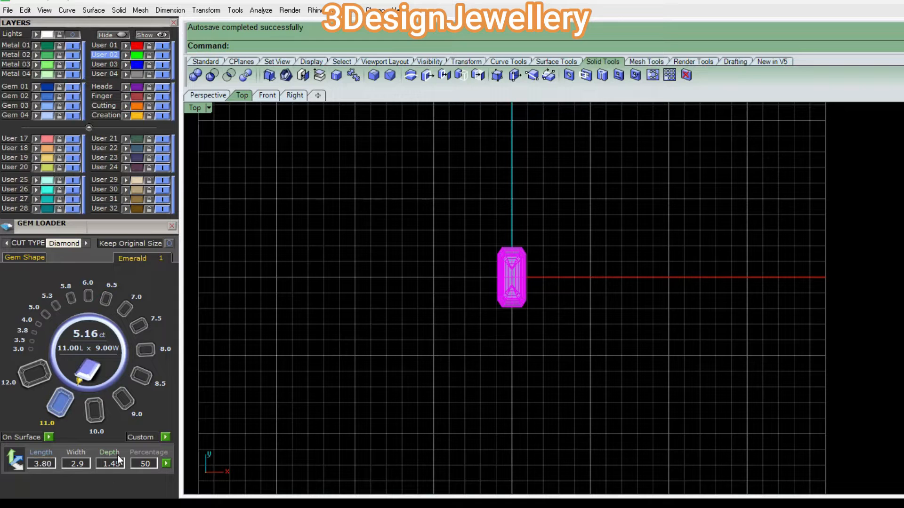
pyautogui.click(167, 465)
pyautogui.scroll(4, 526, 268)
# Step: Build a four-corner prong head on the emerald-cut gem with Head Builder
pyautogui.click(513, 287)
pyautogui.moveTo(530, 296); pyautogui.dragTo(528, 256, button='right')
pyautogui.middleClick(527, 258)
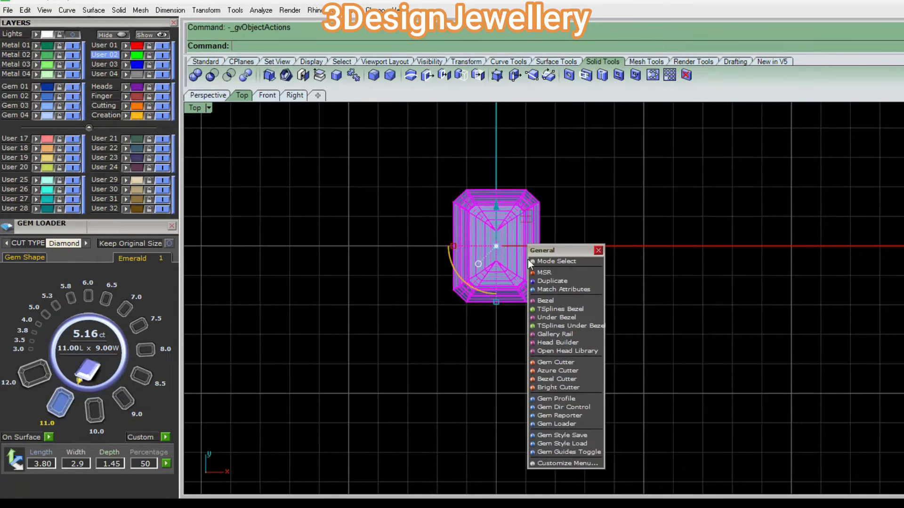
pyautogui.click(571, 343)
pyautogui.keyDown('ctrl'); pyautogui.keyDown('shift'); pyautogui.moveTo(571, 344); pyautogui.dragTo(571, 274, button='right'); pyautogui.keyUp('shift'); pyautogui.keyUp('ctrl')
pyautogui.scroll(3, 141, 255)
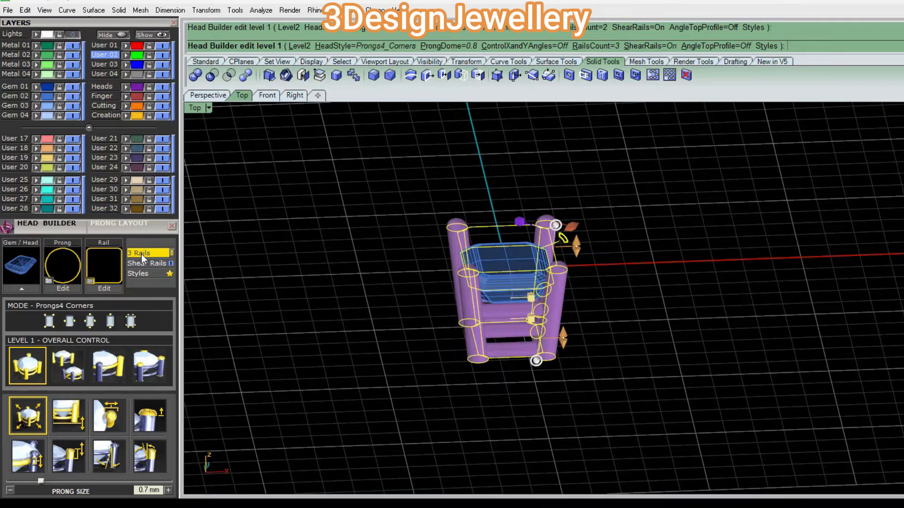
# Step: Set the emerald gem's head to 1 rail and apply the "rail 3" profile to it
pyautogui.click(141, 255)
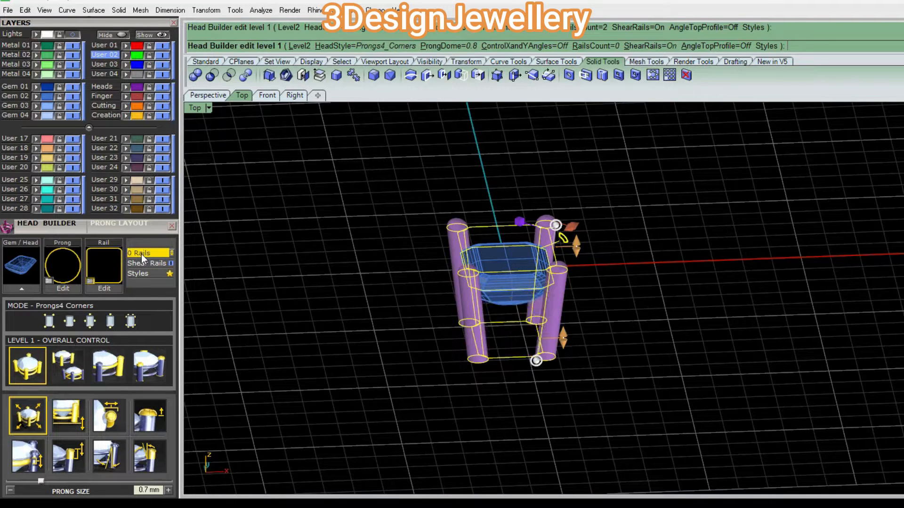
pyautogui.click(141, 254)
pyautogui.moveTo(440, 393); pyautogui.dragTo(459, 303, button='right')
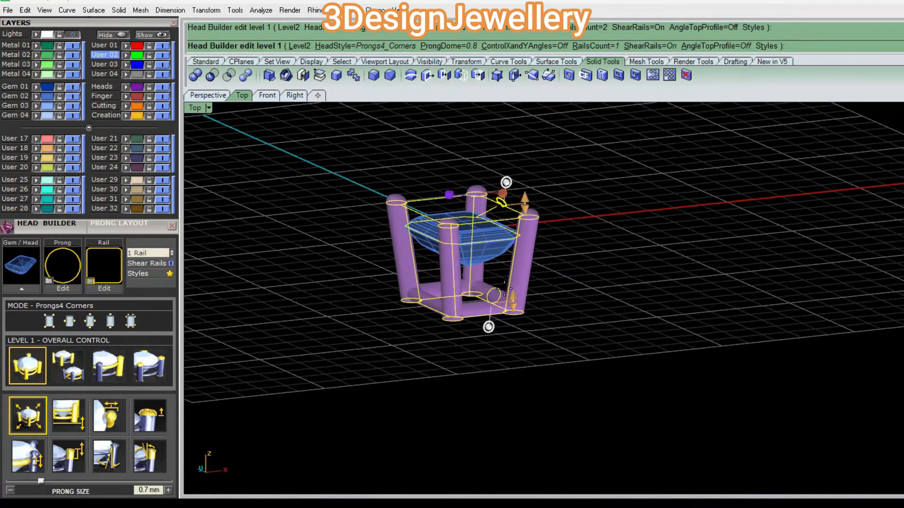
pyautogui.scroll(6, 459, 303)
pyautogui.scroll(3, 458, 303)
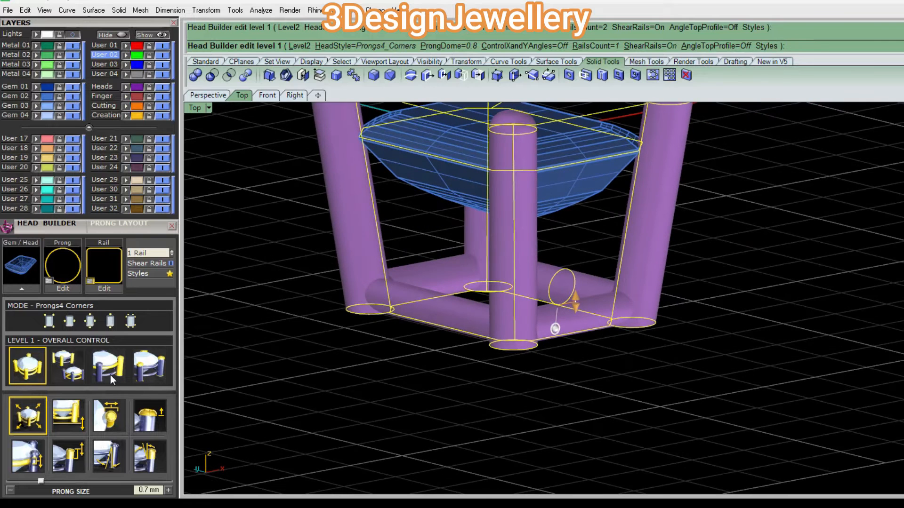
pyautogui.click(105, 269)
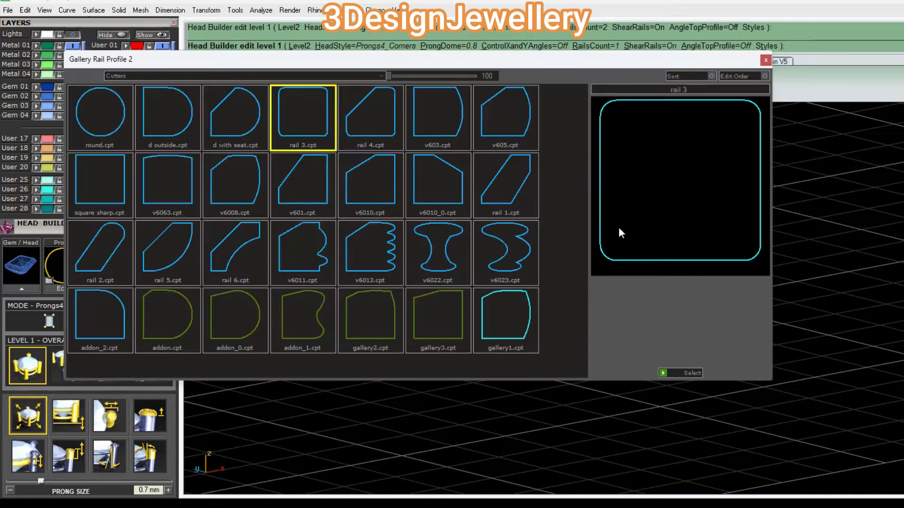
pyautogui.click(312, 117)
pyautogui.doubleClick(298, 111)
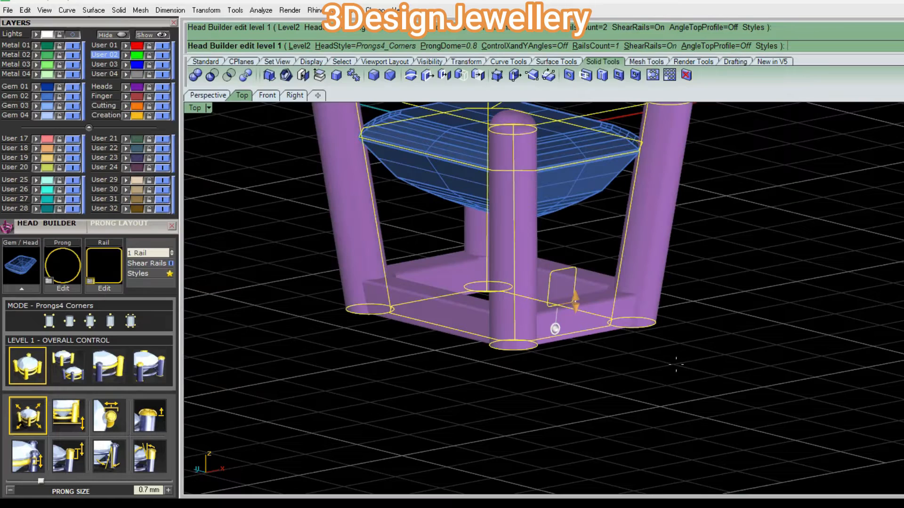
pyautogui.moveTo(638, 302); pyautogui.dragTo(607, 318, button='right')
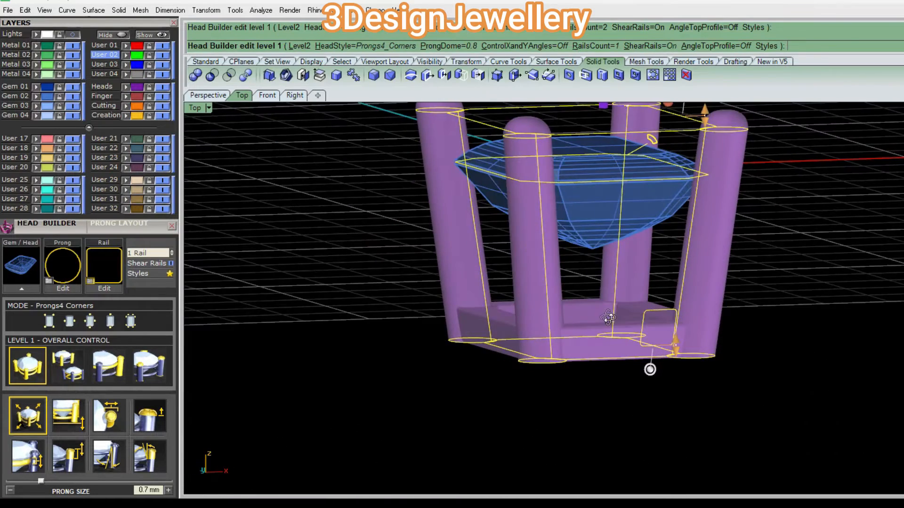
# Step: Stretch the rail up to the emerald gem's girdle at level 3, with a Y size of about 2.53 mm
pyautogui.click(112, 366)
pyautogui.click(702, 326)
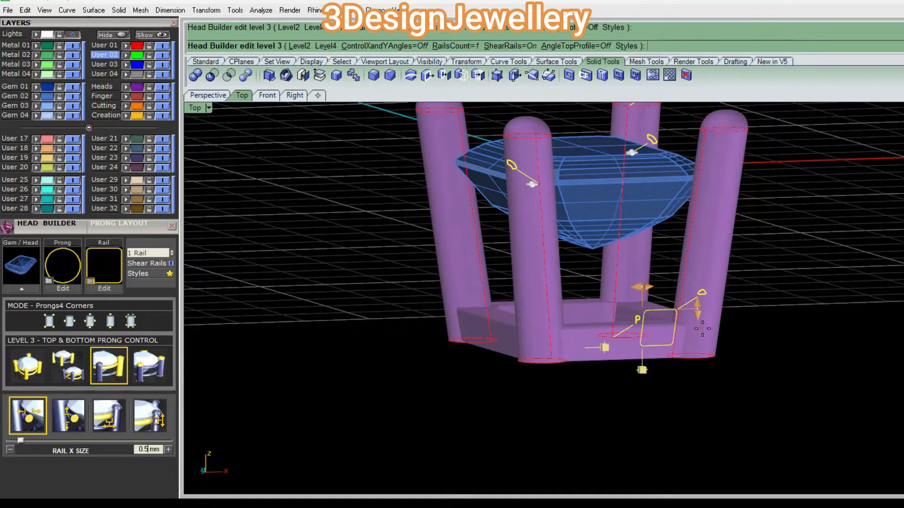
pyautogui.moveTo(701, 308); pyautogui.dragTo(706, 179)
pyautogui.moveTo(549, 226); pyautogui.dragTo(600, 246, button='right')
pyautogui.moveTo(705, 244); pyautogui.dragTo(705, 228)
pyautogui.moveTo(661, 252); pyautogui.dragTo(639, 217, button='right')
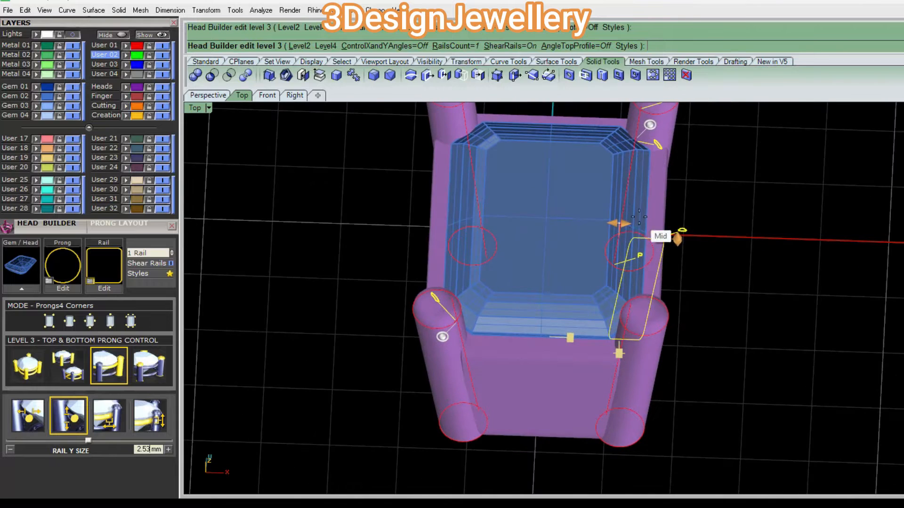
# Step: Thicken the rail to an X size of about 0.6 mm and finish the emerald gem's head
pyautogui.moveTo(609, 222); pyautogui.dragTo(612, 222)
pyautogui.moveTo(612, 222); pyautogui.dragTo(526, 247, button='right')
pyautogui.rightClick(526, 246)
# Step: Reopen the emerald gem's head for editing and switch it to level 2 prongs and rails control
pyautogui.moveTo(581, 204); pyautogui.dragTo(617, 335, button='right')
pyautogui.click(652, 219)
pyautogui.press('Escape')
pyautogui.click(653, 382)
pyautogui.click(105, 370)
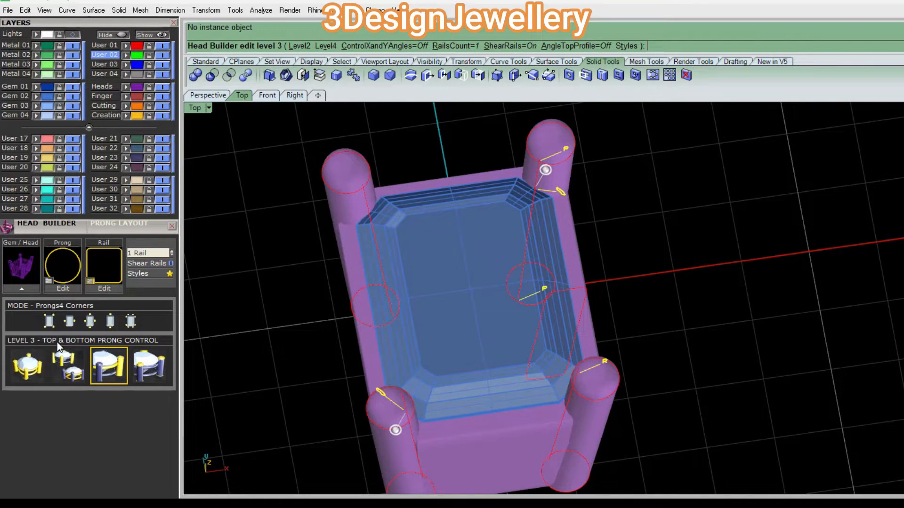
pyautogui.click(27, 366)
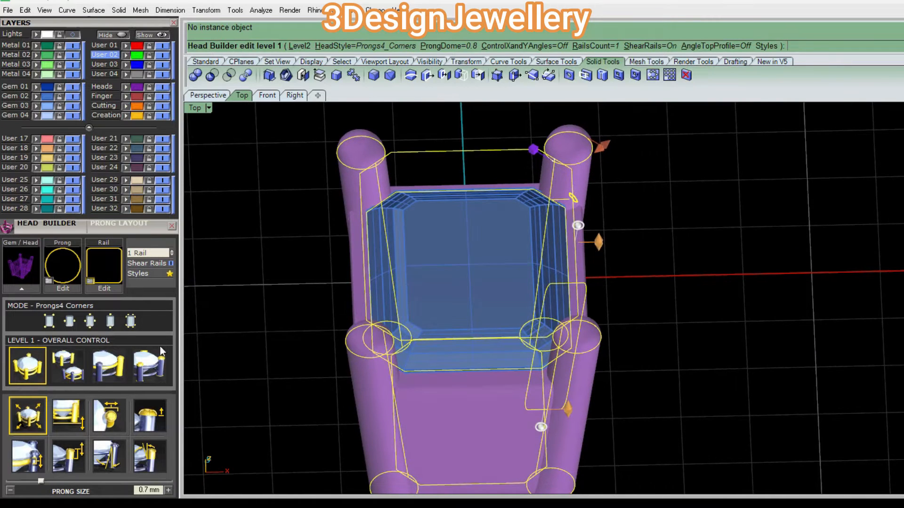
pyautogui.click(70, 363)
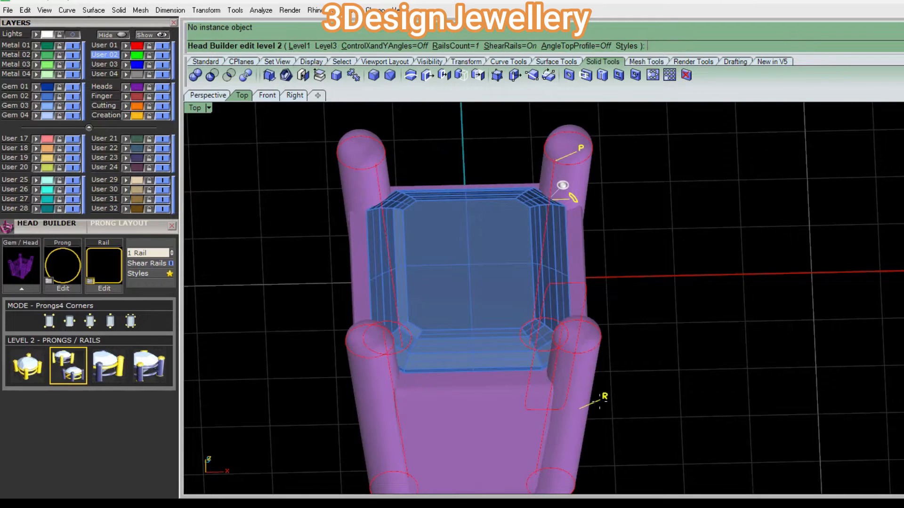
# Step: Shift the rail relative to the emerald gem's outline with an X offset of about 0.14 mm
pyautogui.moveTo(604, 395); pyautogui.dragTo(595, 247, button='right')
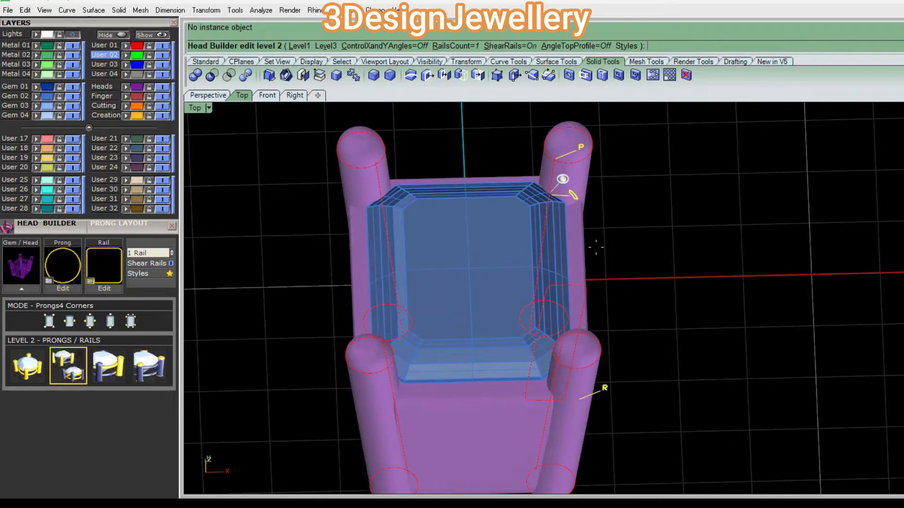
pyautogui.click(610, 388)
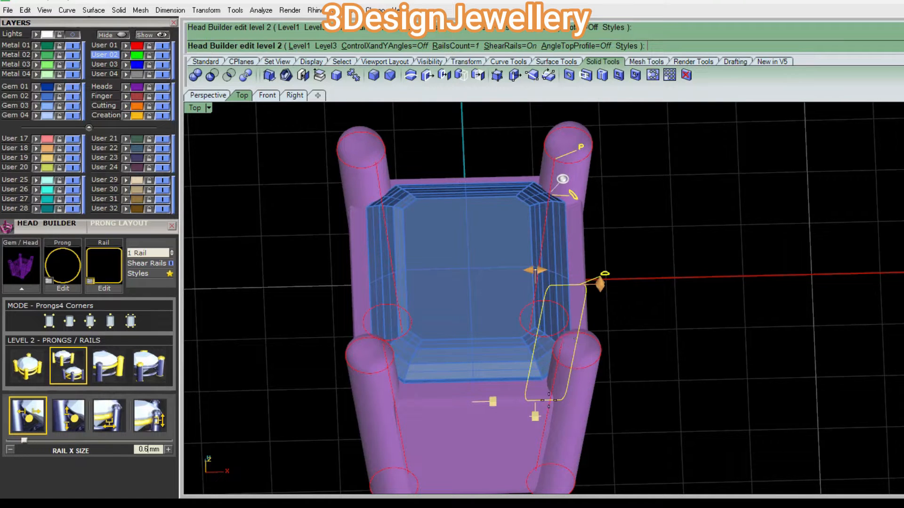
pyautogui.moveTo(536, 414); pyautogui.dragTo(521, 414)
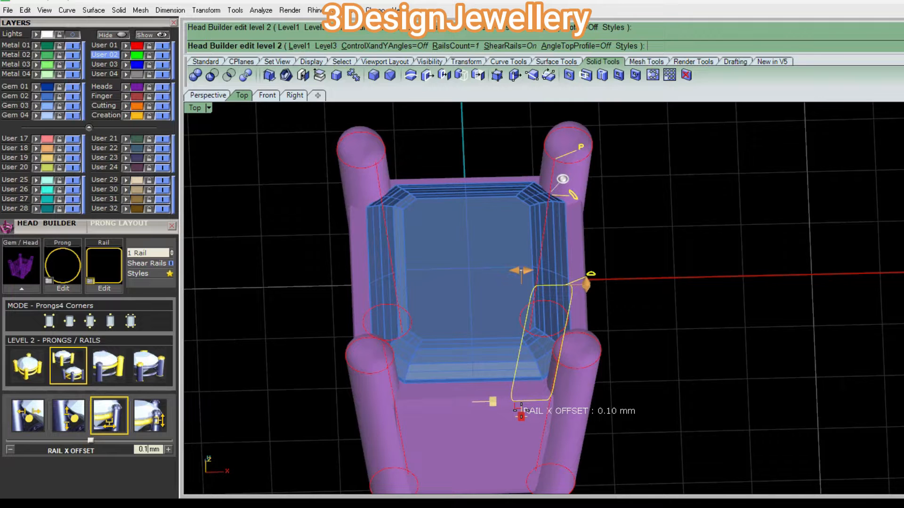
pyautogui.moveTo(538, 247)
pyautogui.keyDown('ctrl'); pyautogui.keyDown('shift'); pyautogui.mouseDown(button='right')
pyautogui.moveTo(540, 322)
pyautogui.moveTo(542, 230)
pyautogui.mouseUp(button='right'); pyautogui.keyUp('shift'); pyautogui.keyUp('ctrl')
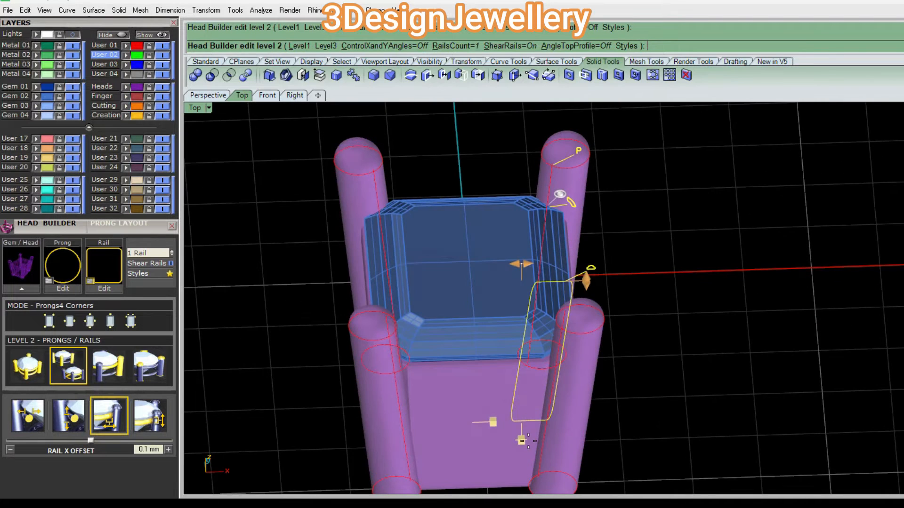
pyautogui.moveTo(522, 439); pyautogui.dragTo(525, 439)
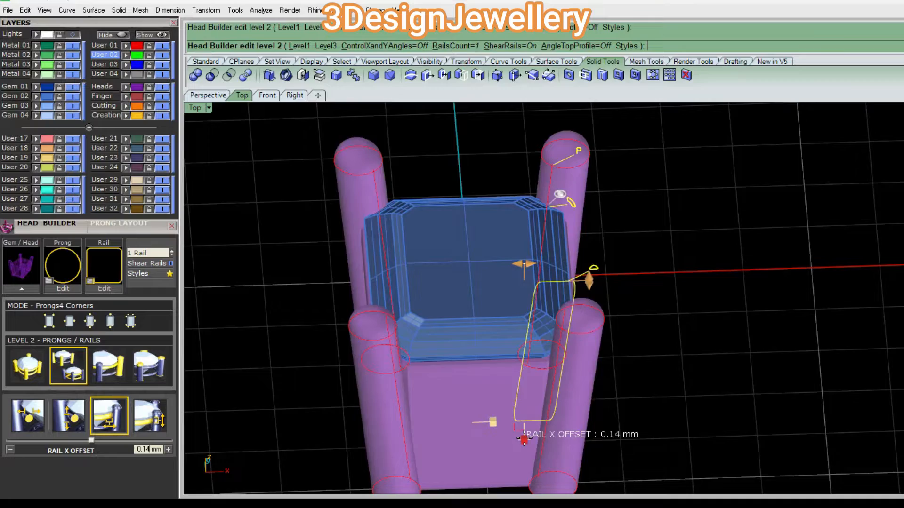
# Step: Finish the emerald gem's head edit and start a gem cutter on the emerald gem with the Divot Straight style
pyautogui.keyDown('ctrl'); pyautogui.keyDown('shift'); pyautogui.moveTo(523, 437); pyautogui.dragTo(578, 283, button='right'); pyautogui.keyUp('shift'); pyautogui.keyUp('ctrl')
pyautogui.click(443, 241)
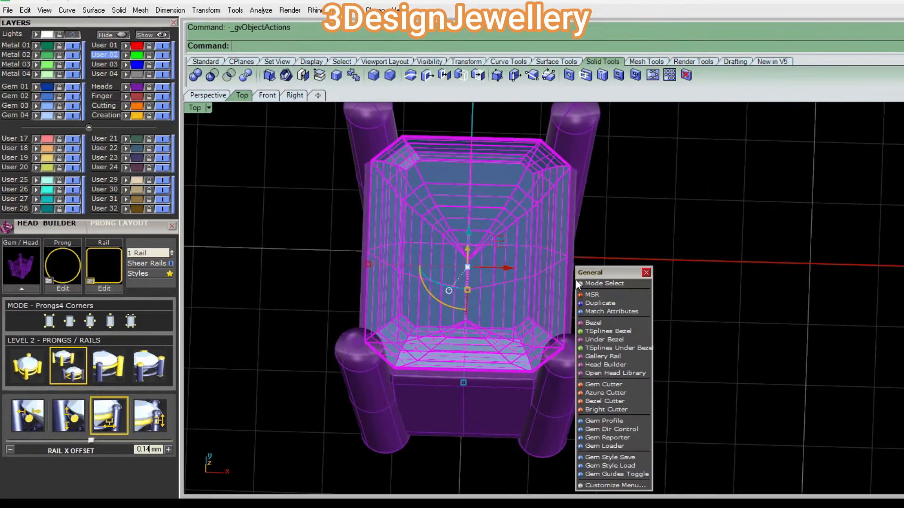
pyautogui.click(615, 399)
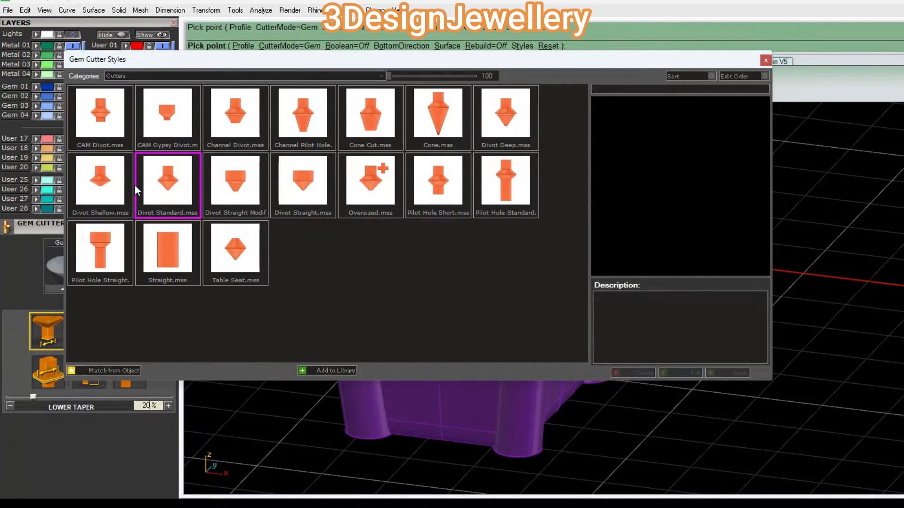
pyautogui.click(295, 185)
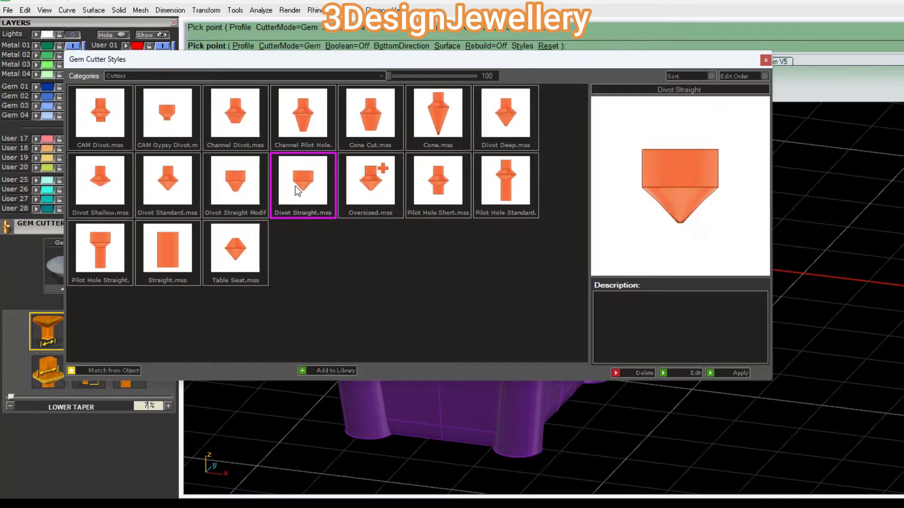
pyautogui.click(712, 373)
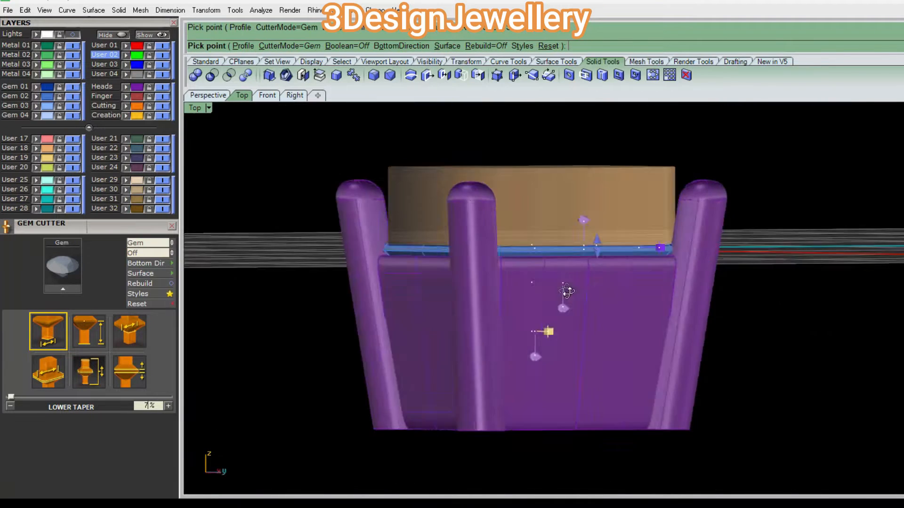
# Step: Adjust the emerald gem cutter to a Z offset of -2% and finish it
pyautogui.moveTo(501, 298); pyautogui.dragTo(647, 261, button='right')
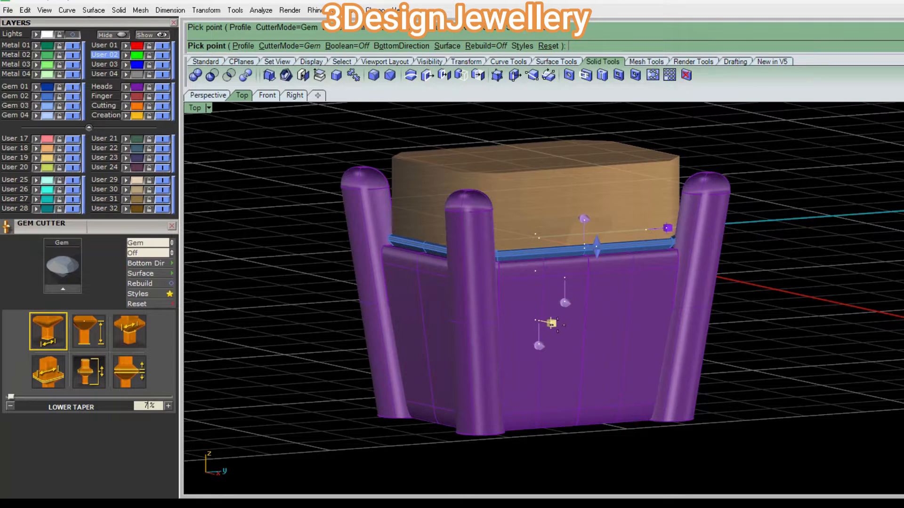
pyautogui.moveTo(666, 229); pyautogui.dragTo(666, 230)
pyautogui.rightClick(617, 311)
pyautogui.click(617, 311)
pyautogui.press('Escape')
pyautogui.middleClick(629, 316)
# Step: Subtract the gem cutter from the emerald head's rail with a Boolean difference
pyautogui.moveTo(619, 310); pyautogui.dragTo(432, 299, button='right')
pyautogui.write('rg')
pyautogui.press('Return')
pyautogui.click(585, 329)
pyautogui.press('Return')
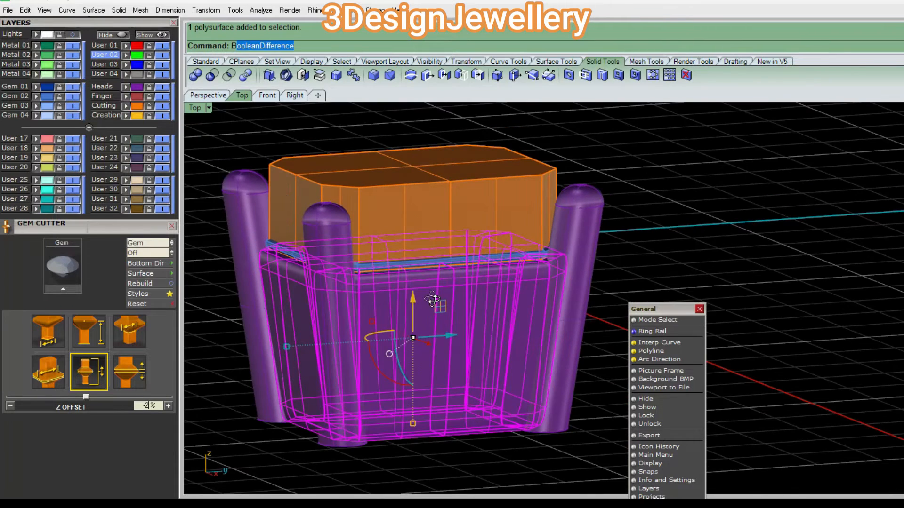
pyautogui.write('B')
pyautogui.press('Return')
pyautogui.click(438, 202)
pyautogui.press('Return')
# Step: Hide the emerald gem briefly to check the seat cut into its head
pyautogui.click(445, 276)
pyautogui.hotkey('ctrl', 'z')
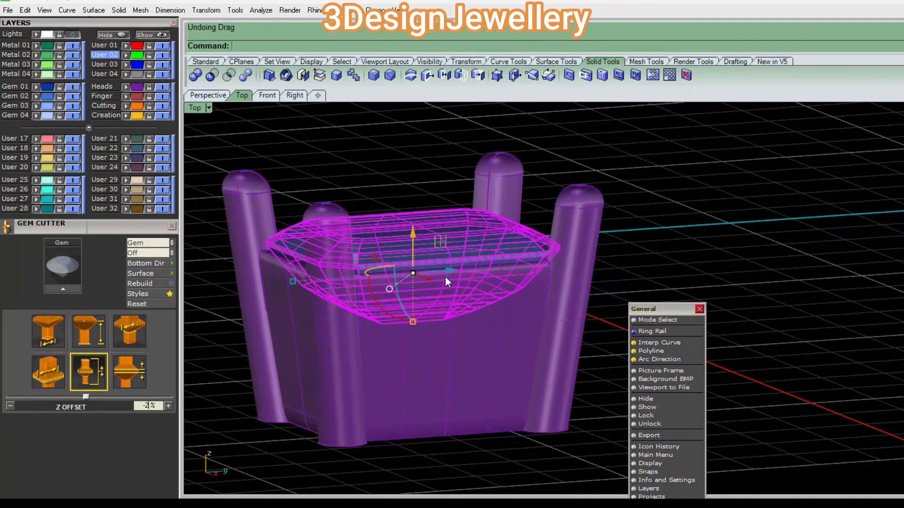
pyautogui.press('Escape')
pyautogui.moveTo(445, 275); pyautogui.dragTo(433, 241, button='right')
pyautogui.click(474, 219)
pyautogui.moveTo(473, 219); pyautogui.dragTo(547, 261, button='right')
pyautogui.hotkey('ctrl', 'h')
pyautogui.hotkey('ctrl', 'z')
# Step: Select the emerald gem with its entire head in the Top view and group them
pyautogui.scroll(-6, 510, 258)
pyautogui.press('F5')
pyautogui.press('F5')
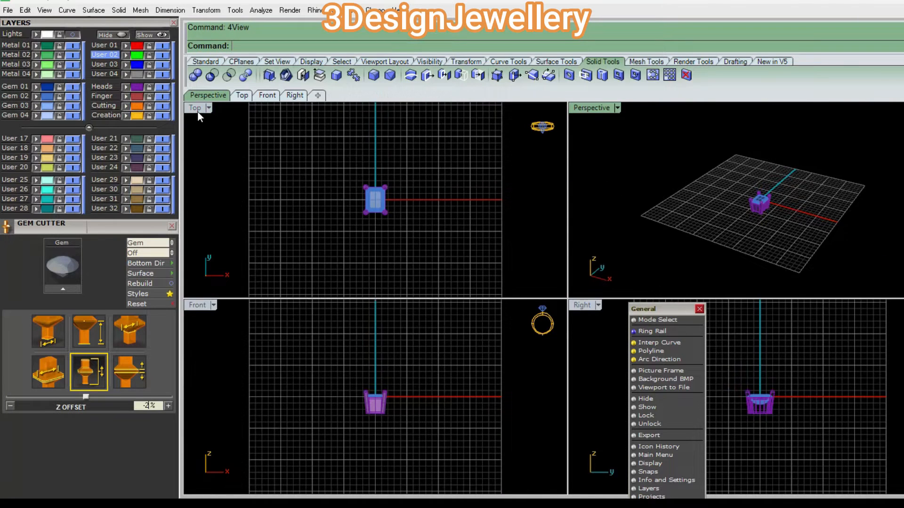
pyautogui.doubleClick(196, 112)
pyautogui.scroll(2, 397, 250)
pyautogui.moveTo(496, 332); pyautogui.dragTo(496, 332)
pyautogui.moveTo(414, 308); pyautogui.dragTo(434, 314, button='right')
pyautogui.write('g')
pyautogui.press('Return')
# Step: Rotate the grouped emerald gem and head 90 degrees about the origin in the Top view
pyautogui.write('r')
pyautogui.press('Return')
pyautogui.write('0')
pyautogui.press('Return')
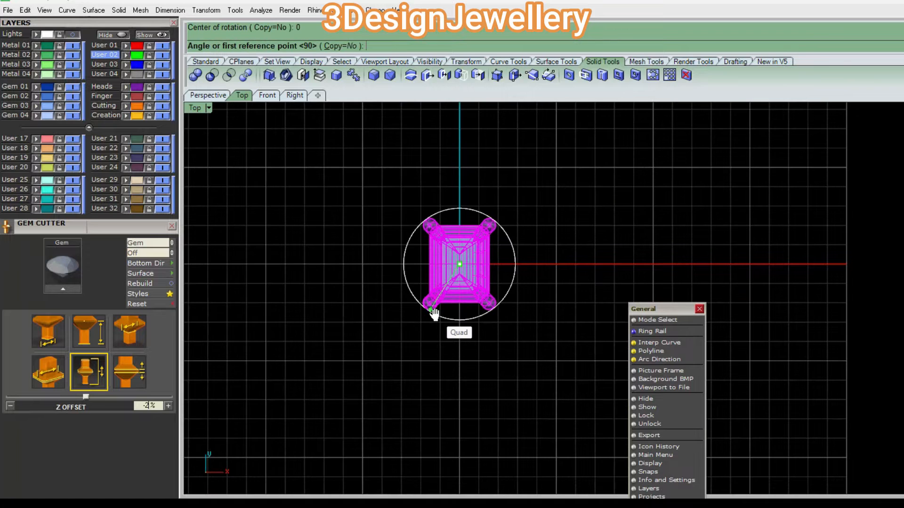
pyautogui.click(460, 361)
pyautogui.click(620, 266)
# Step: Move the emerald group away from the origin along positive Y and show the hidden pear gem and its head
pyautogui.moveTo(487, 296); pyautogui.dragTo(480, 322, button='right')
pyautogui.moveTo(454, 249); pyautogui.dragTo(440, 165)
pyautogui.moveTo(444, 233); pyautogui.dragTo(443, 221, button='right')
pyautogui.press('Escape')
pyautogui.write('h')
pyautogui.press('Return')
pyautogui.press('Escape')
pyautogui.moveTo(500, 261); pyautogui.dragTo(514, 268, button='right')
pyautogui.write('sh')
pyautogui.press('Return')
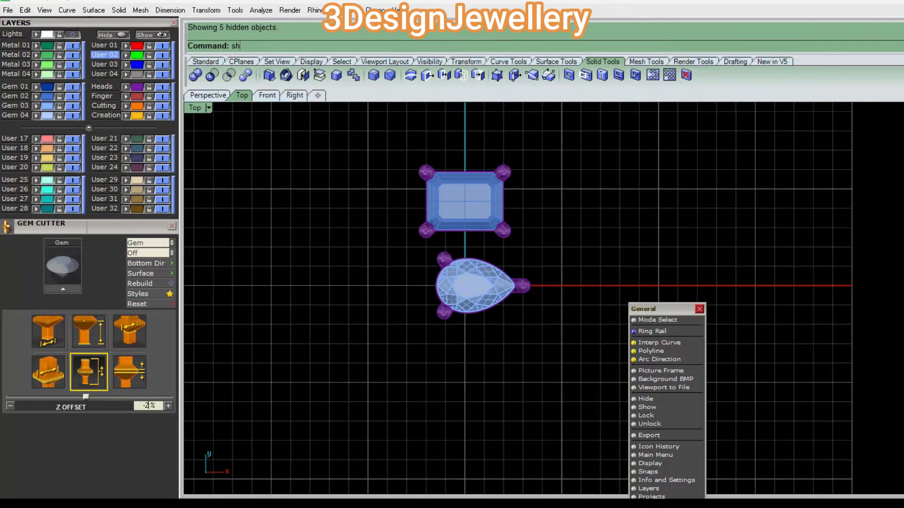
# Step: Move the pear gem and its head away from the origin along negative Y
pyautogui.click(488, 287)
pyautogui.moveTo(483, 242); pyautogui.dragTo(482, 301)
pyautogui.press('Escape')
pyautogui.moveTo(531, 305); pyautogui.dragTo(549, 310, button='right')
# Step: Group all the gems and heads in the Front view and hide them
pyautogui.write('4View')
pyautogui.press('Return')
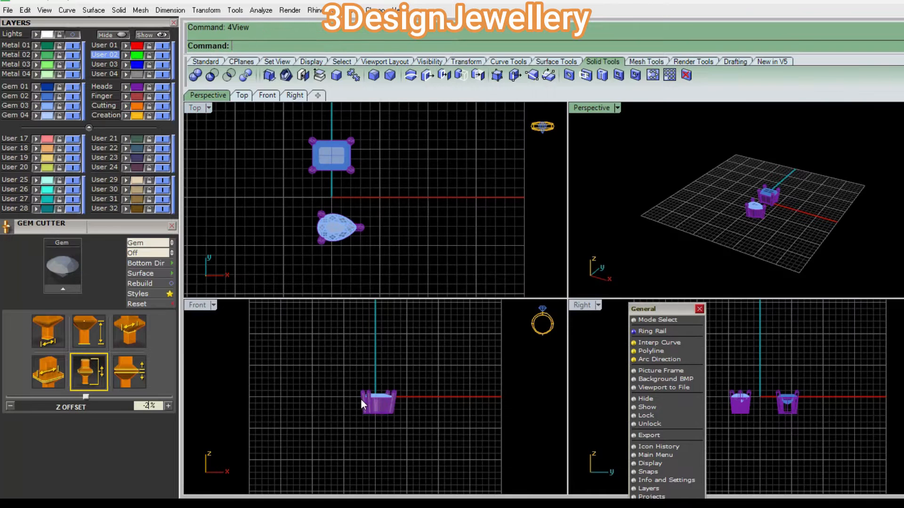
pyautogui.moveTo(335, 375); pyautogui.dragTo(408, 403)
pyautogui.moveTo(414, 386); pyautogui.dragTo(375, 402, button='right')
pyautogui.hotkey('ctrl', 'g')
pyautogui.hotkey('ctrl', 'h')
pyautogui.scroll(6, 388, 371)
pyautogui.scroll(-6, 406, 373)
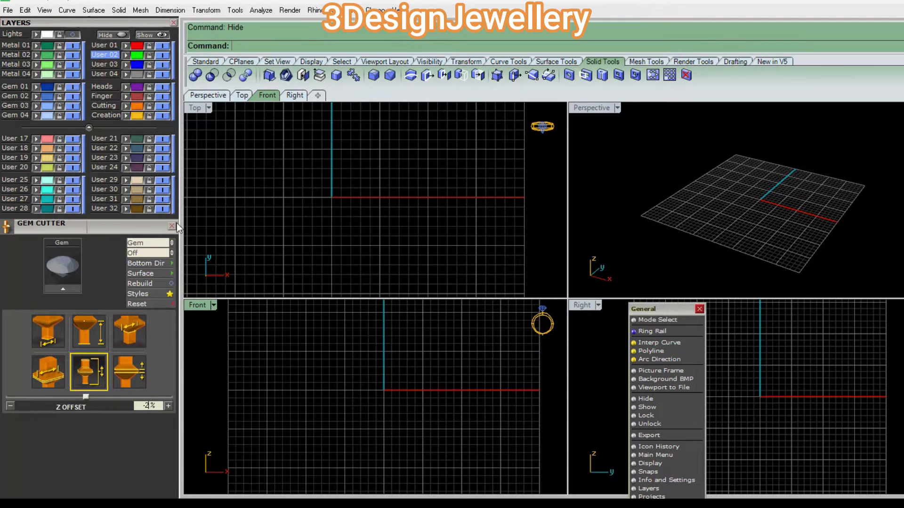
# Step: Turn on the Lights layer to show the 16 mm circle and maximise the Front view
pyautogui.moveTo(157, 233); pyautogui.dragTo(174, 494)
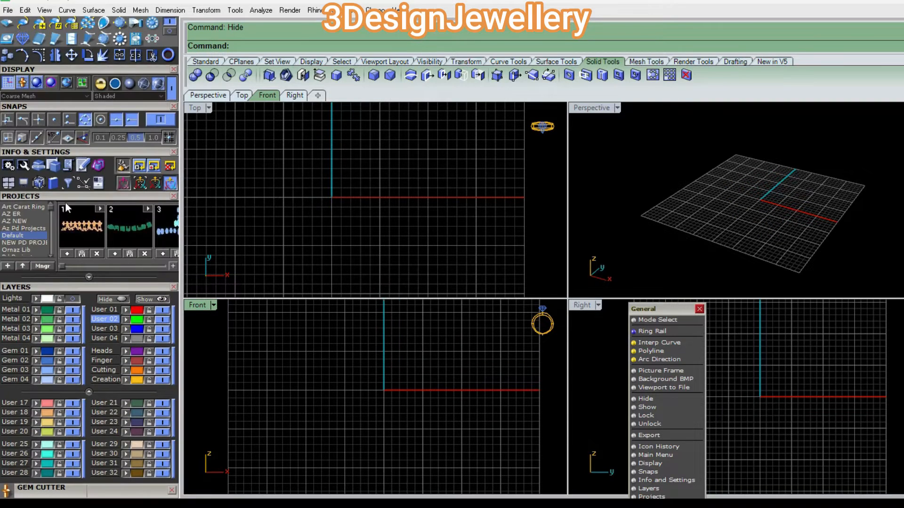
pyautogui.moveTo(80, 199); pyautogui.dragTo(69, 85)
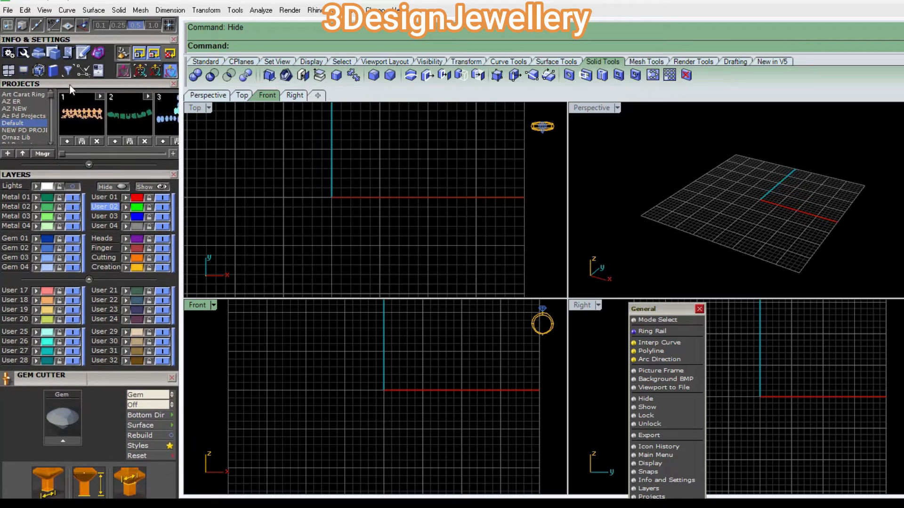
pyautogui.click(72, 187)
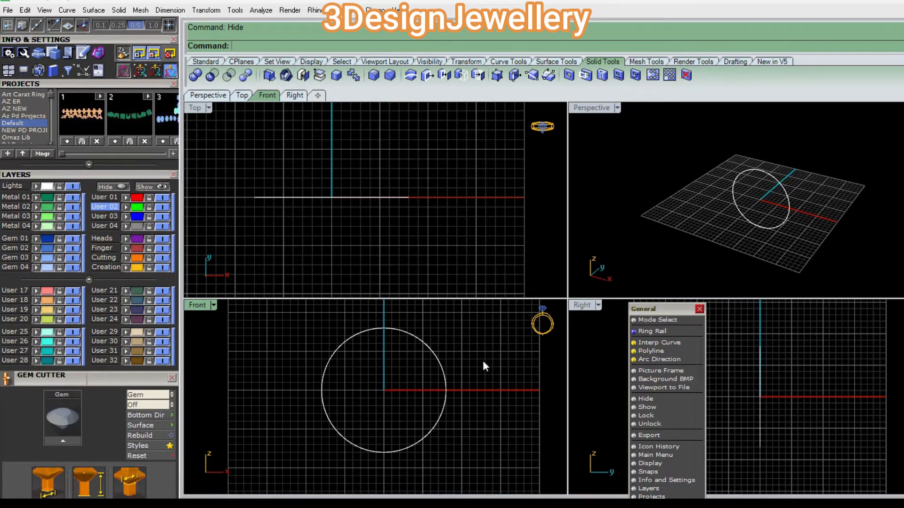
pyautogui.doubleClick(202, 306)
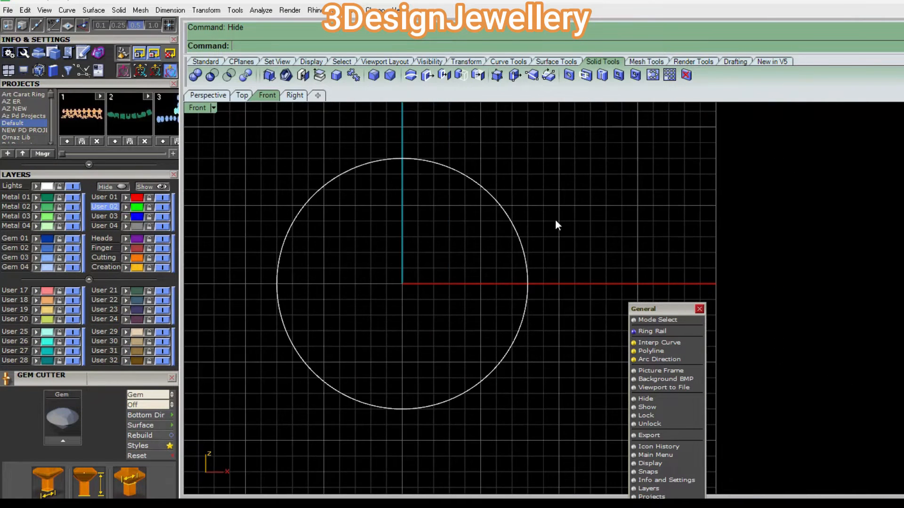
pyautogui.scroll(-2, 561, 285)
# Step: Start a helix with its axis running from the circle's centre 5 mm along Y in the Top view
pyautogui.moveTo(99, 81); pyautogui.dragTo(130, 343)
pyautogui.click(14, 148)
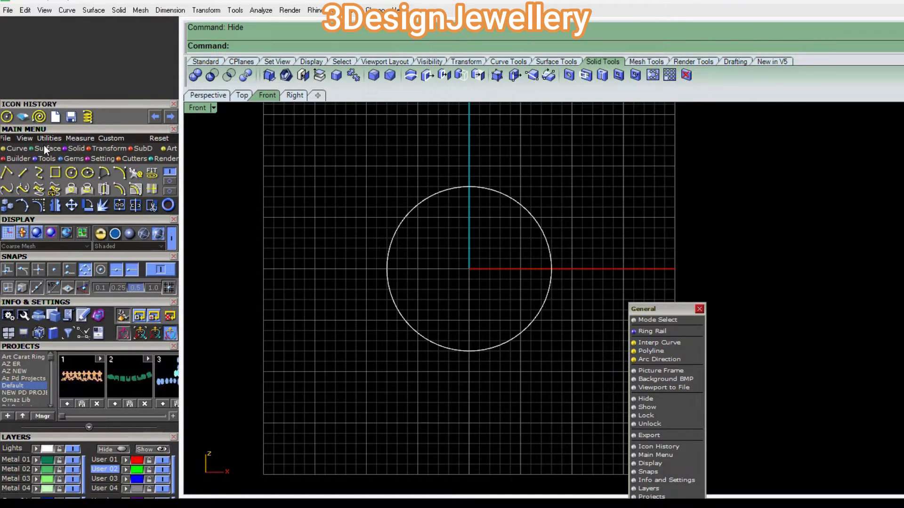
pyautogui.click(169, 183)
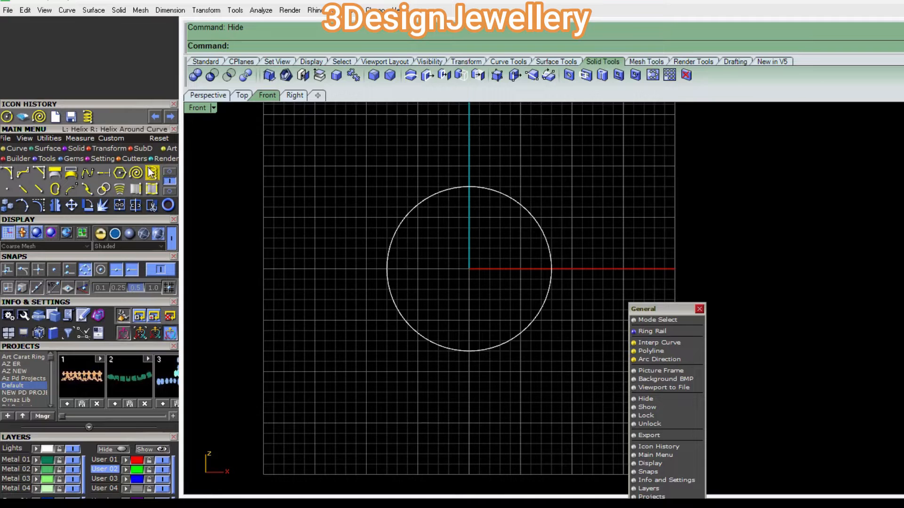
pyautogui.click(151, 174)
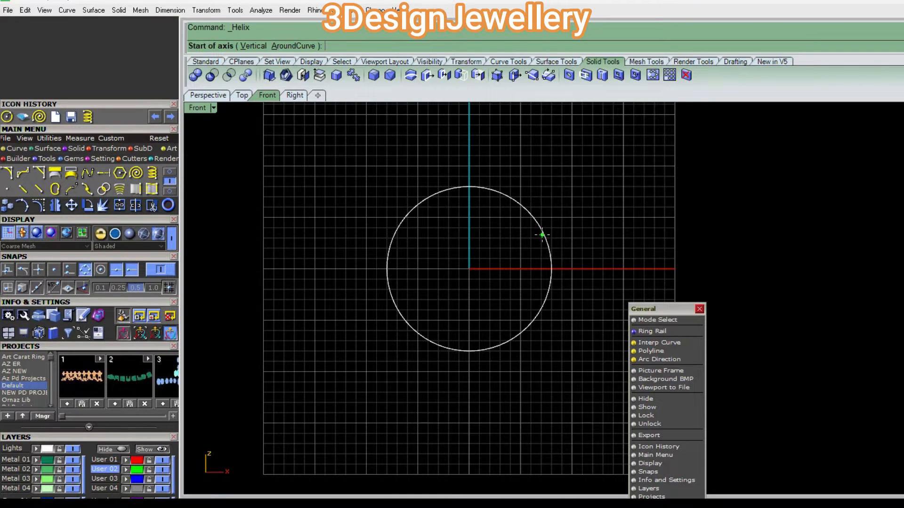
pyautogui.click(469, 269)
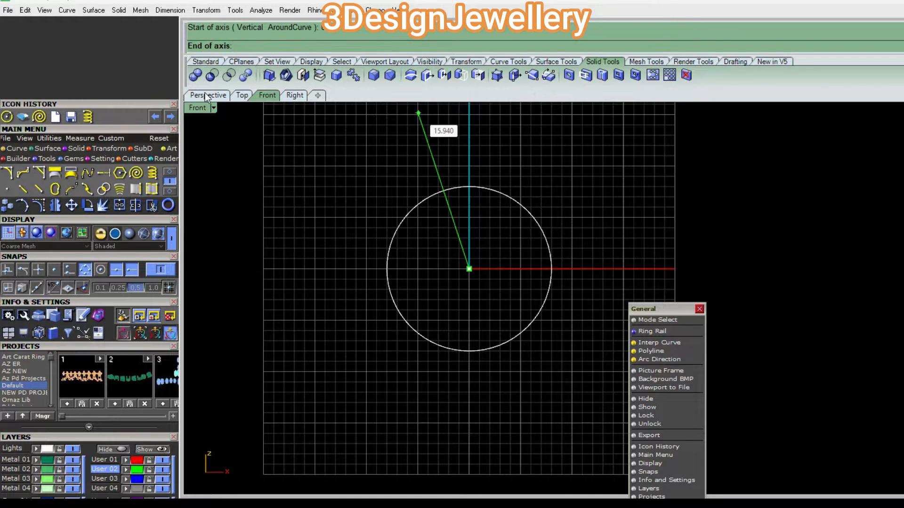
pyautogui.click(242, 96)
pyautogui.scroll(3, 466, 283)
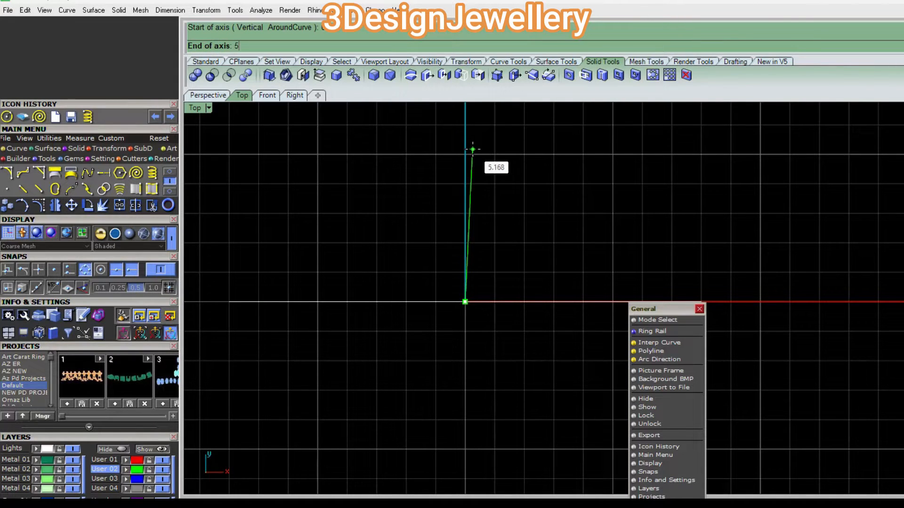
pyautogui.click(471, 150)
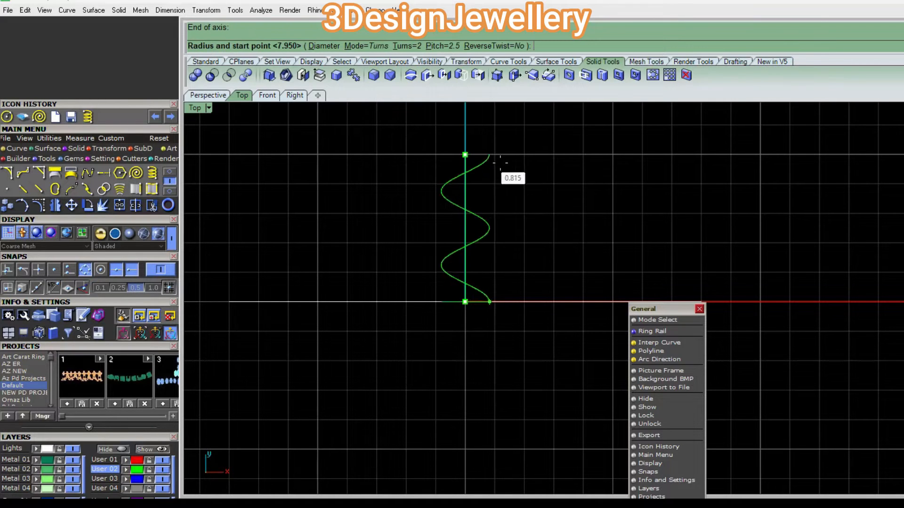
# Step: Complete the two-turn helix with its radius and start point at the circle's lowest point in the Front view
pyautogui.scroll(-2, 485, 244)
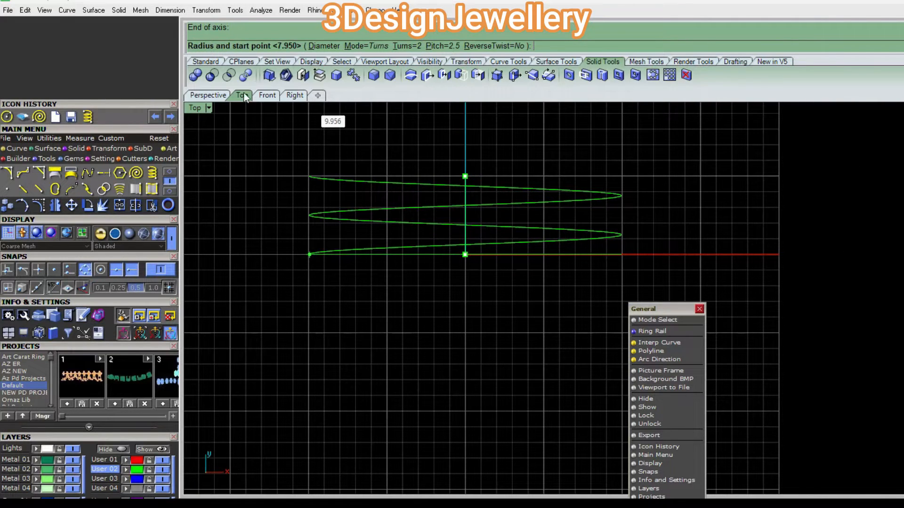
pyautogui.click(268, 95)
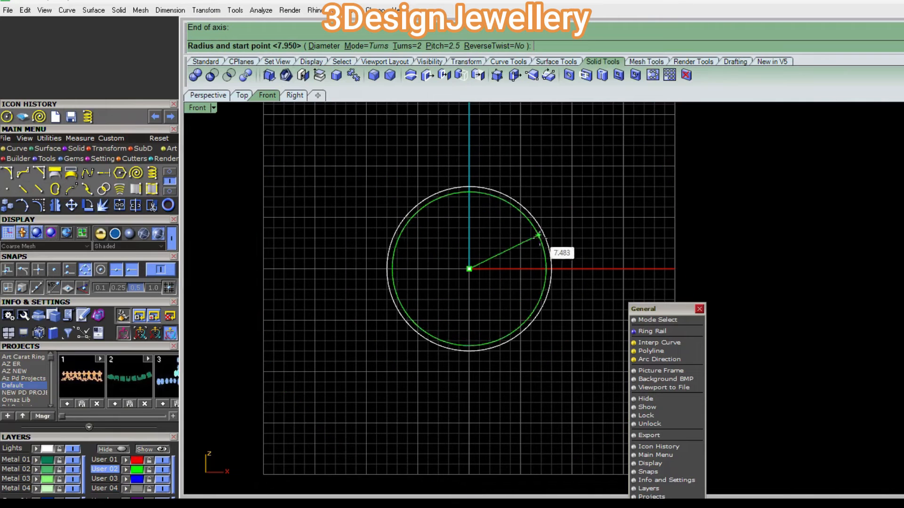
pyautogui.click(86, 269)
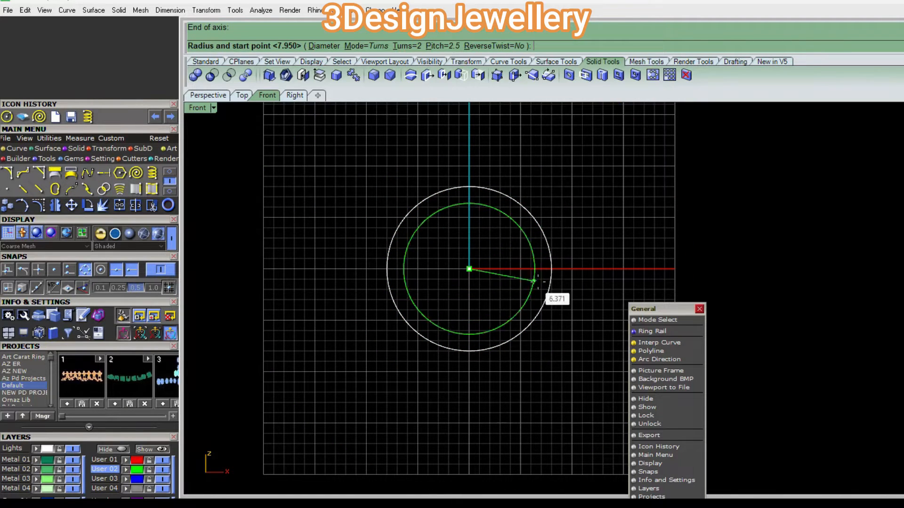
pyautogui.click(468, 352)
pyautogui.keyDown('ctrl'); pyautogui.keyDown('shift'); pyautogui.moveTo(438, 264); pyautogui.dragTo(449, 311, button='right'); pyautogui.keyUp('shift'); pyautogui.keyUp('ctrl')
# Step: Rotate the helix 180 degrees about the origin in the Front view so its ends sit at the top
pyautogui.click(465, 244)
pyautogui.keyDown('ctrl'); pyautogui.keyDown('shift'); pyautogui.moveTo(481, 260); pyautogui.dragTo(528, 245, button='right'); pyautogui.keyUp('shift'); pyautogui.keyUp('ctrl')
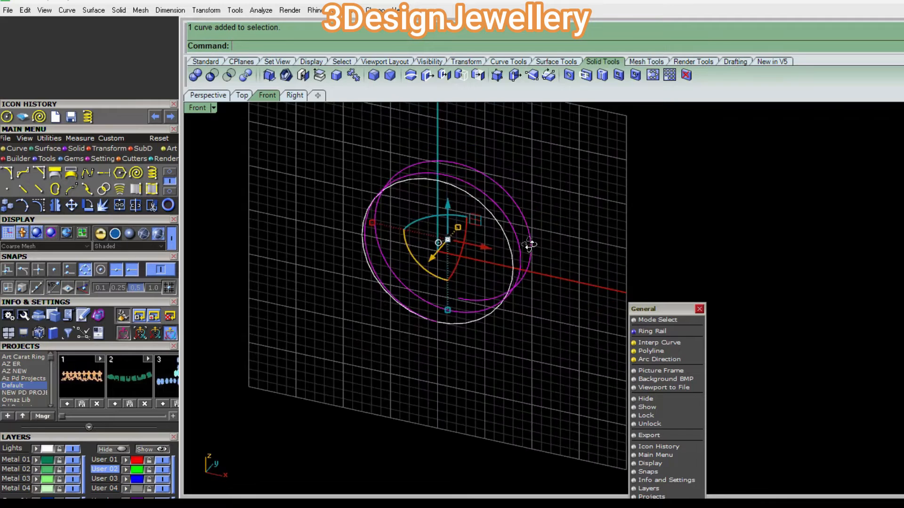
pyautogui.write('4View')
pyautogui.press('Return')
pyautogui.press('Return')
pyautogui.doubleClick(202, 307)
pyautogui.moveTo(416, 270); pyautogui.dragTo(358, 266, button='right')
pyautogui.write('r')
pyautogui.press('Return')
pyautogui.write('0')
pyautogui.press('Return')
pyautogui.click(515, 412)
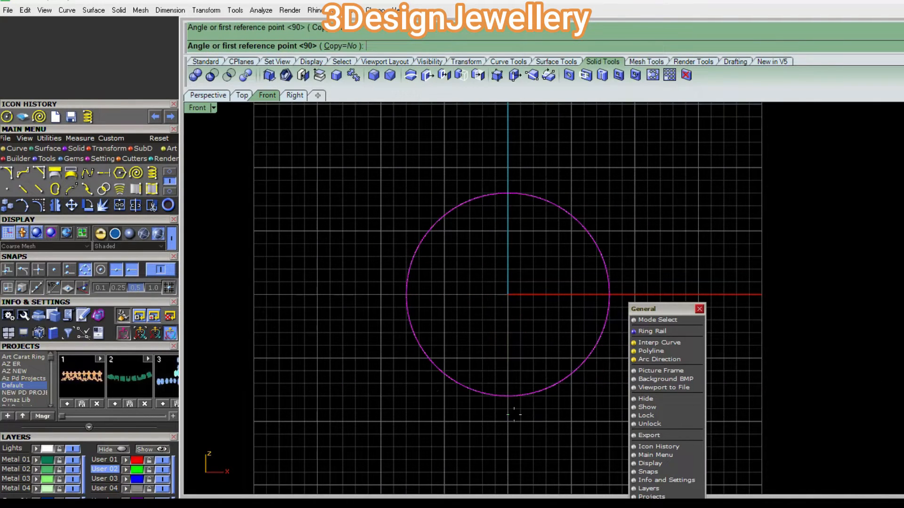
pyautogui.click(509, 159)
pyautogui.keyDown('ctrl'); pyautogui.keyDown('shift'); pyautogui.moveTo(500, 202); pyautogui.dragTo(467, 264, button='right'); pyautogui.keyUp('shift'); pyautogui.keyUp('ctrl')
# Step: Turn off the Lights layer to hide the guide circle and return to the four-view layout
pyautogui.click(72, 449)
pyautogui.scroll(-4, 481, 139)
pyautogui.keyDown('ctrl'); pyautogui.keyDown('shift'); pyautogui.moveTo(482, 139); pyautogui.dragTo(475, 206, button='right'); pyautogui.keyUp('shift'); pyautogui.keyUp('ctrl')
pyautogui.press('F4')
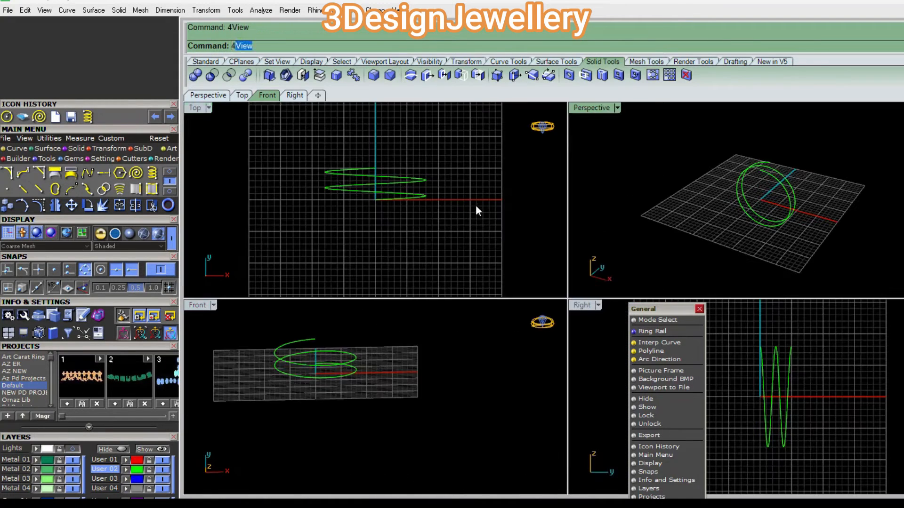
pyautogui.scroll(3, 423, 200)
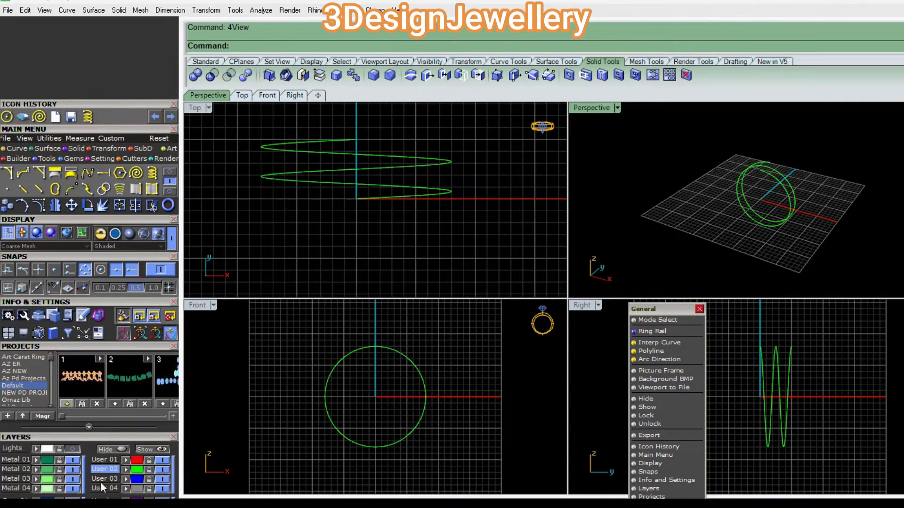
# Step: Show the hidden gems and heads and ungroup them
pyautogui.moveTo(140, 435); pyautogui.dragTo(144, 398)
pyautogui.moveTo(354, 178); pyautogui.dragTo(390, 127, button='right')
pyautogui.write('sh')
pyautogui.press('Return')
pyautogui.moveTo(378, 210); pyautogui.dragTo(411, 232, button='right')
pyautogui.scroll(2, 414, 227)
pyautogui.click(392, 216)
pyautogui.write('Ungroup')
pyautogui.press('Return')
pyautogui.moveTo(371, 125); pyautogui.dragTo(375, 155, button='right')
pyautogui.press('Escape')
# Step: Move the emerald gem and its head along Y onto the far end of the helix in the Top view
pyautogui.scroll(6, 370, 159)
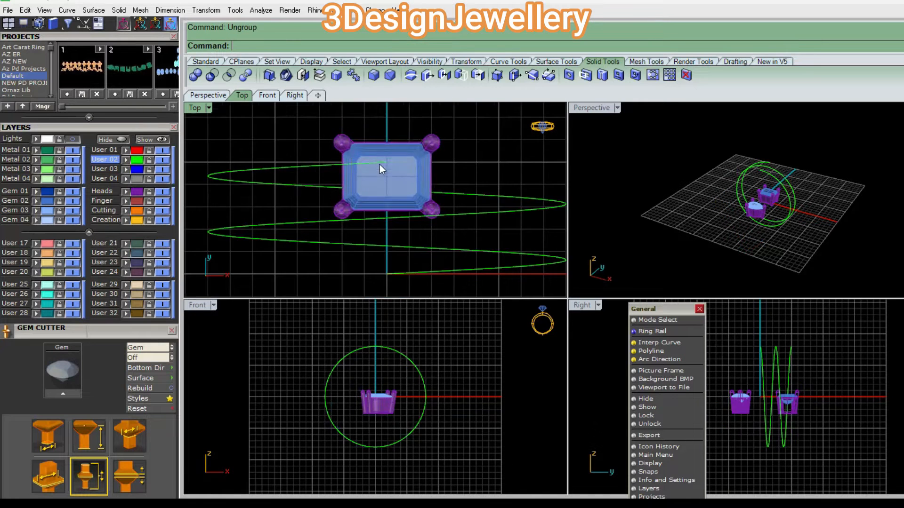
pyautogui.click(343, 151)
pyautogui.scroll(2, 404, 163)
pyautogui.moveTo(404, 163); pyautogui.dragTo(407, 138)
pyautogui.scroll(-8, 406, 140)
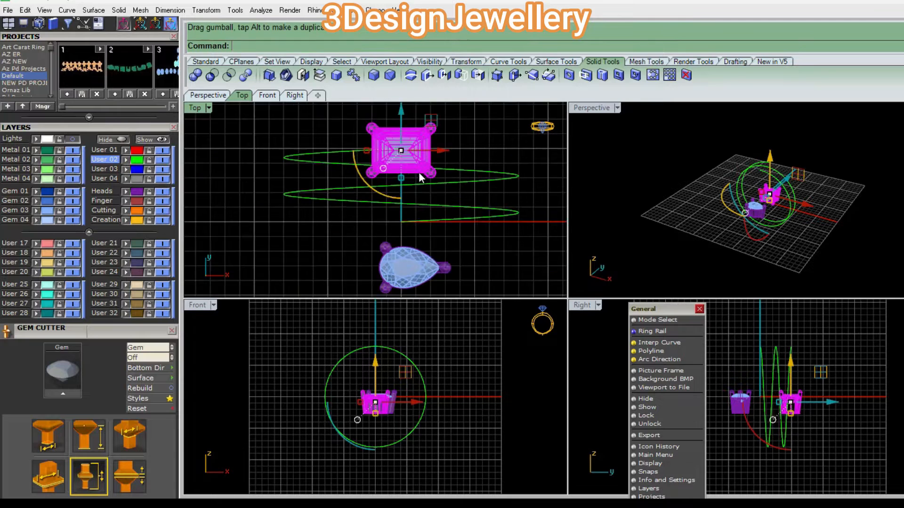
# Step: Move the pear gem and its head along Y onto the near end of the helix
pyautogui.moveTo(419, 177); pyautogui.dragTo(381, 149, button='right')
pyautogui.press('Escape')
pyautogui.click(379, 252)
pyautogui.moveTo(380, 196); pyautogui.dragTo(359, 152)
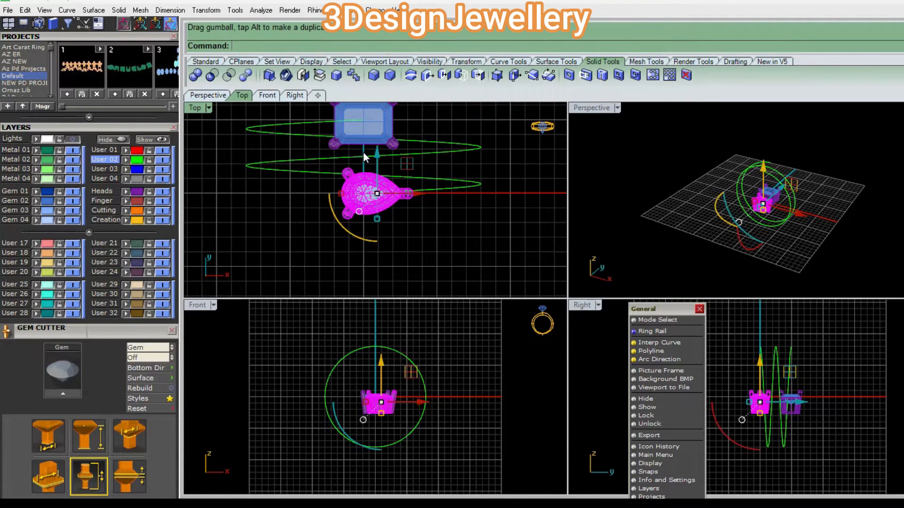
pyautogui.moveTo(398, 149); pyautogui.dragTo(409, 160, button='right')
# Step: Extrude the helix curve 0.65 mm to both sides to form the ring band's surface
pyautogui.press('Escape')
pyautogui.click(462, 155)
pyautogui.moveTo(384, 428); pyautogui.dragTo(418, 393, button='right')
pyautogui.scroll(1, 360, 397)
pyautogui.moveTo(337, 388); pyautogui.dragTo(343, 397, button='right')
pyautogui.scroll(1, 429, 229)
pyautogui.write('e')
pyautogui.press('Return')
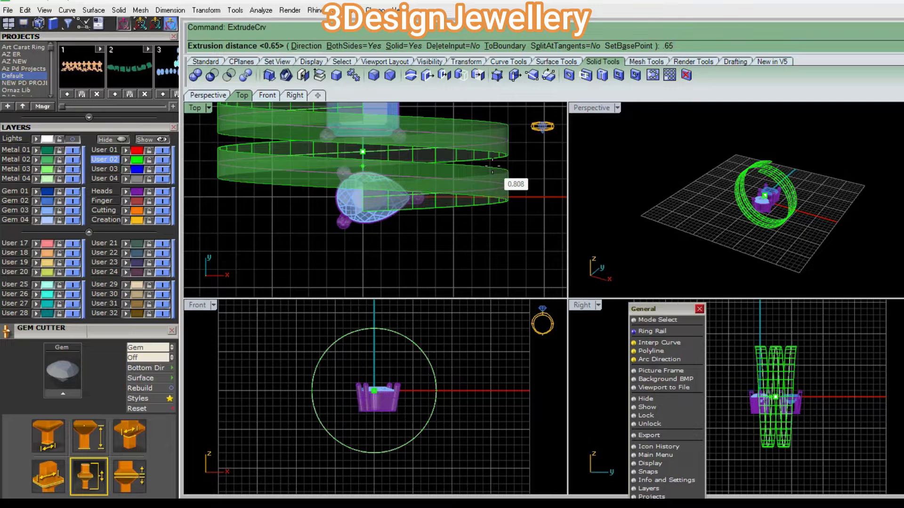
pyautogui.press('Return')
# Step: Raise both gems with their heads along Z onto the top of the ring band in the Front view
pyautogui.moveTo(450, 154); pyautogui.dragTo(465, 196, button='right')
pyautogui.press('Escape')
pyautogui.click(419, 122)
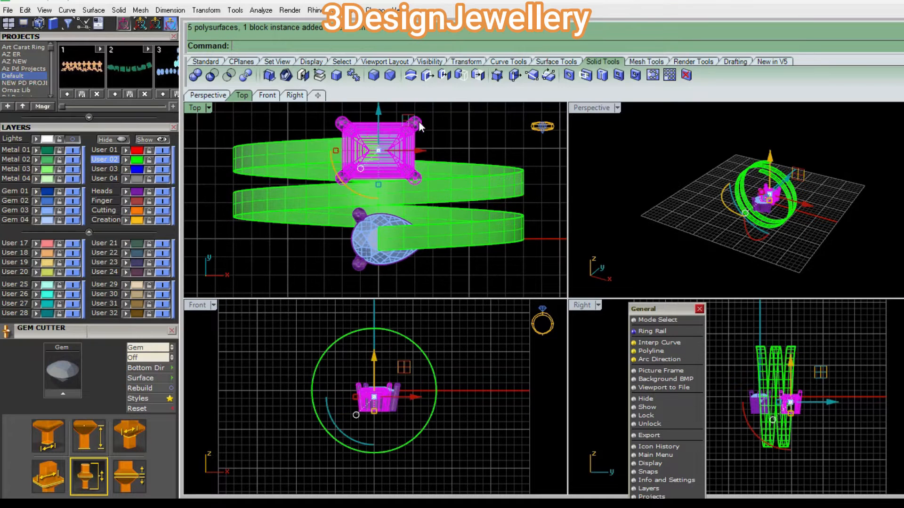
pyautogui.keyDown('shift'); pyautogui.click(366, 265); pyautogui.keyUp('shift')
pyautogui.moveTo(384, 329); pyautogui.dragTo(391, 361, button='right')
pyautogui.moveTo(384, 386); pyautogui.dragTo(385, 311)
pyautogui.press('Escape')
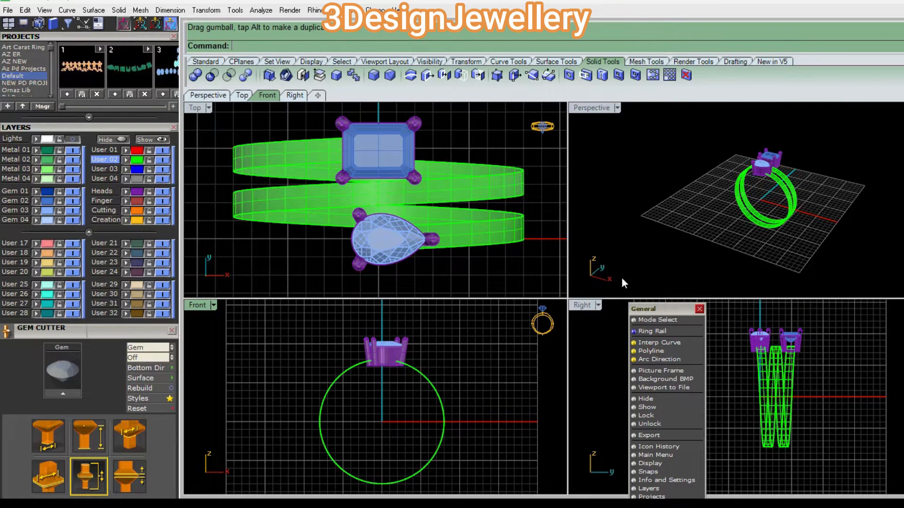
pyautogui.doubleClick(605, 107)
pyautogui.scroll(6, 611, 275)
pyautogui.click(628, 276)
pyautogui.click(646, 240)
pyautogui.scroll(4, 626, 245)
pyautogui.click(616, 249)
pyautogui.scroll(-5, 584, 254)
pyautogui.moveTo(576, 257); pyautogui.dragTo(527, 240, button='right')
pyautogui.write('os')
pyautogui.press('Return')
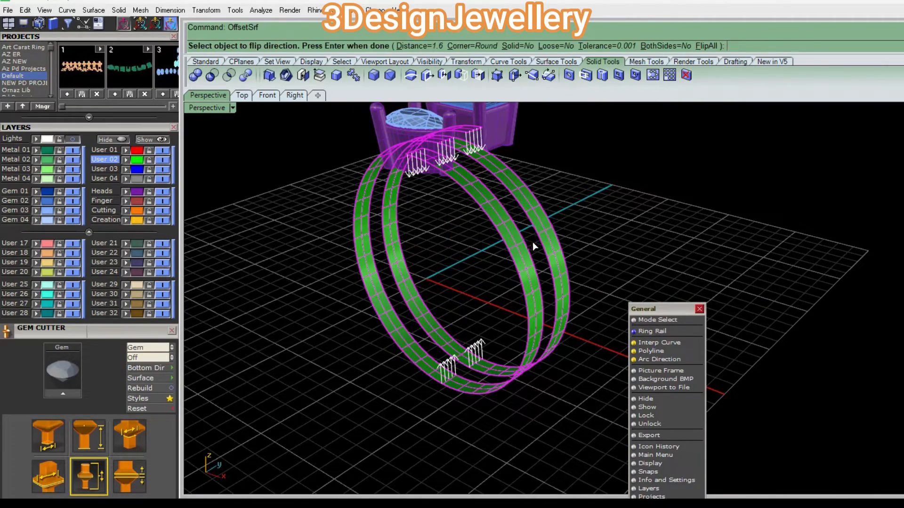
pyautogui.press('Escape')
pyautogui.press('Escape')
# Step: Offset the ring band's surface outward by 1.5 mm, flipping the offset direction away from the finger opening
pyautogui.scroll(4, 538, 215)
pyautogui.click(548, 215)
pyautogui.scroll(-5, 578, 259)
pyautogui.write('os')
pyautogui.press('Return')
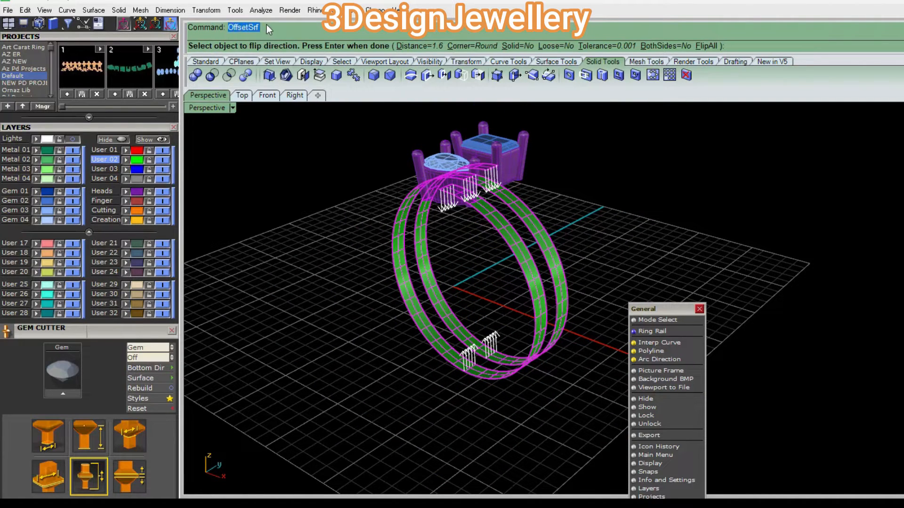
pyautogui.moveTo(533, 238); pyautogui.dragTo(510, 249, button='right')
pyautogui.write('F')
pyautogui.press('Return')
pyautogui.write('1.5')
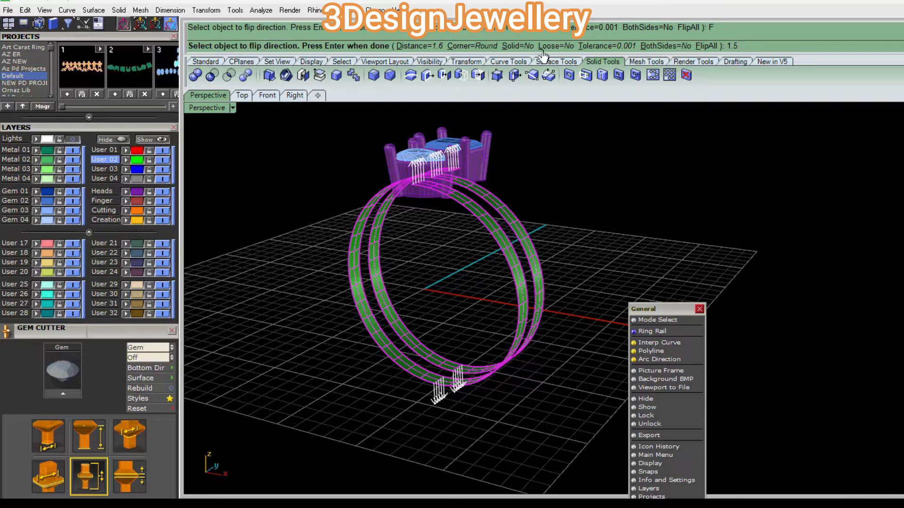
pyautogui.press('Return')
pyautogui.moveTo(524, 207)
pyautogui.mouseDown(button='right')
pyautogui.moveTo(506, 192)
pyautogui.moveTo(499, 202)
pyautogui.moveTo(521, 201)
pyautogui.mouseUp(button='right')
pyautogui.press('Escape')
# Step: Lock the outer offset surface of the ring band
pyautogui.scroll(2, 506, 196)
pyautogui.click(507, 198)
pyautogui.hotkey('ctrl', 'l')
pyautogui.moveTo(442, 232); pyautogui.dragTo(494, 232, button='right')
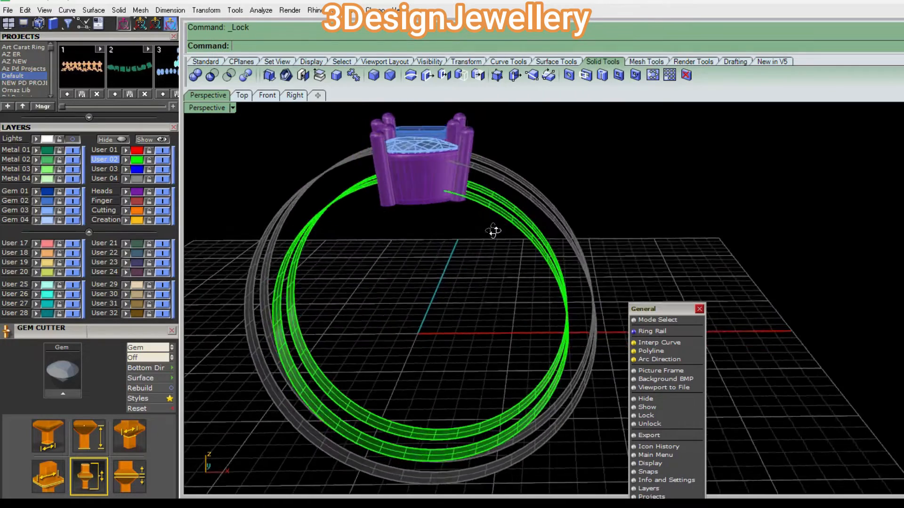
# Step: Swap the locked and unlocked objects with LockSwap so only the outer band surface can be edited
pyautogui.press('F4')
pyautogui.moveTo(350, 359); pyautogui.dragTo(336, 358, button='right')
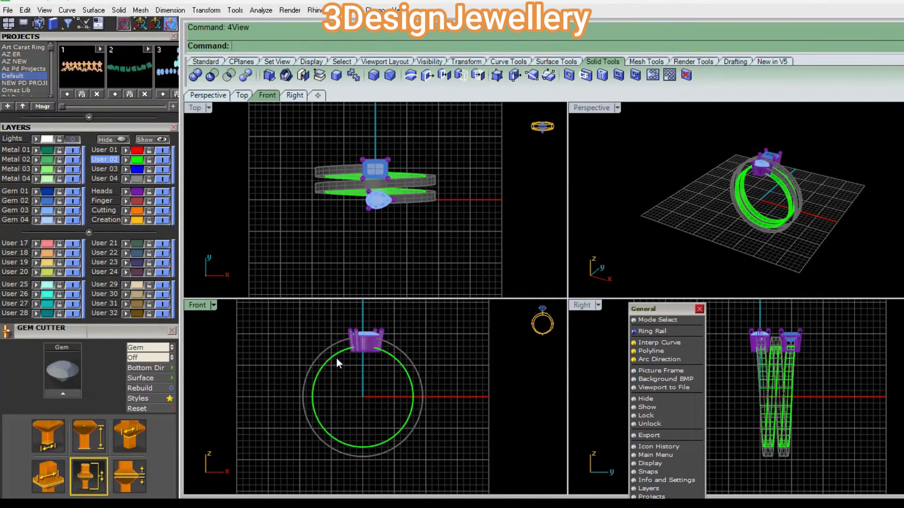
pyautogui.doubleClick(197, 305)
pyautogui.scroll(-2, 414, 301)
pyautogui.scroll(4, 452, 304)
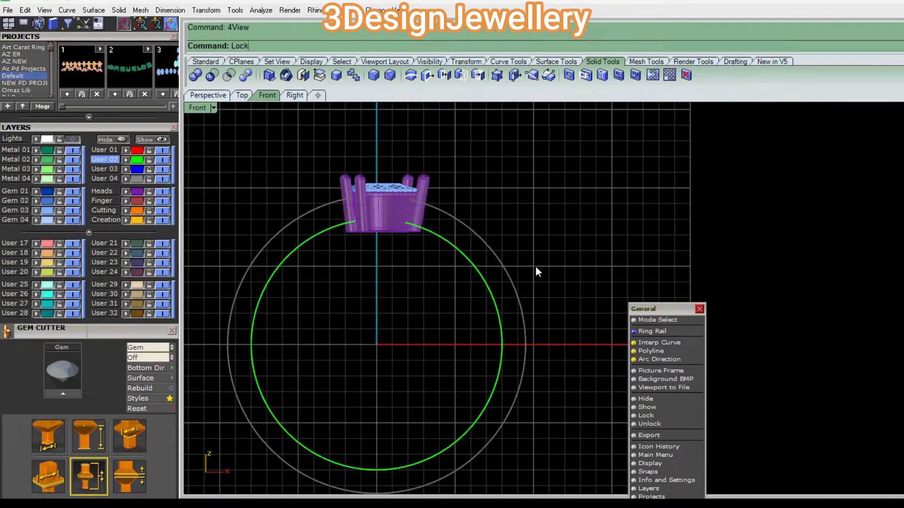
pyautogui.write('Swap')
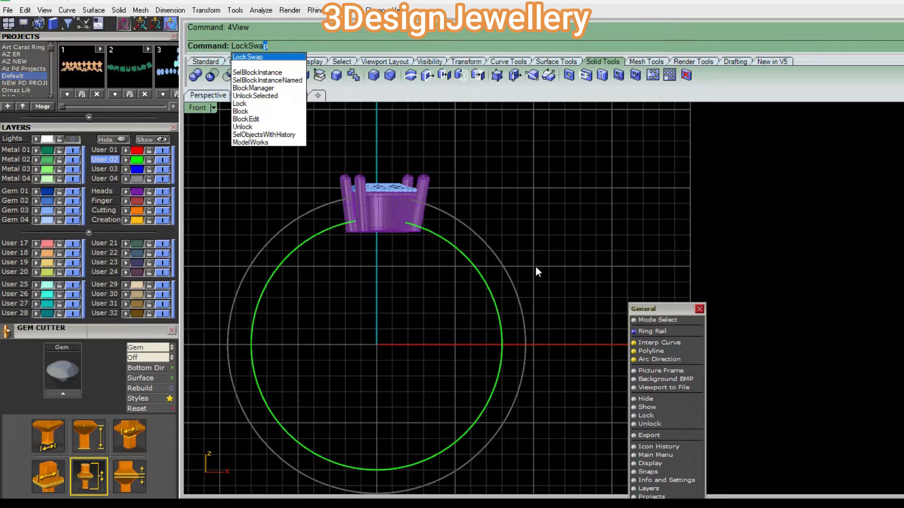
pyautogui.click(270, 57)
pyautogui.moveTo(433, 278); pyautogui.dragTo(421, 250, button='right')
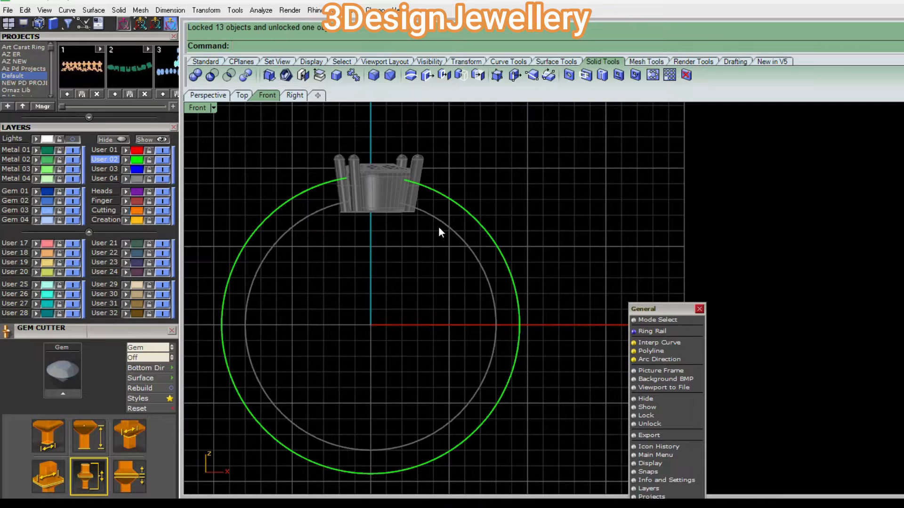
# Step: Add a bounding-box control cage to the outer band surface with CageEdit, accepting the default cage options
pyautogui.moveTo(437, 174); pyautogui.dragTo(480, 211, button='right')
pyautogui.scroll(4, 452, 236)
pyautogui.click(456, 244)
pyautogui.press('F4')
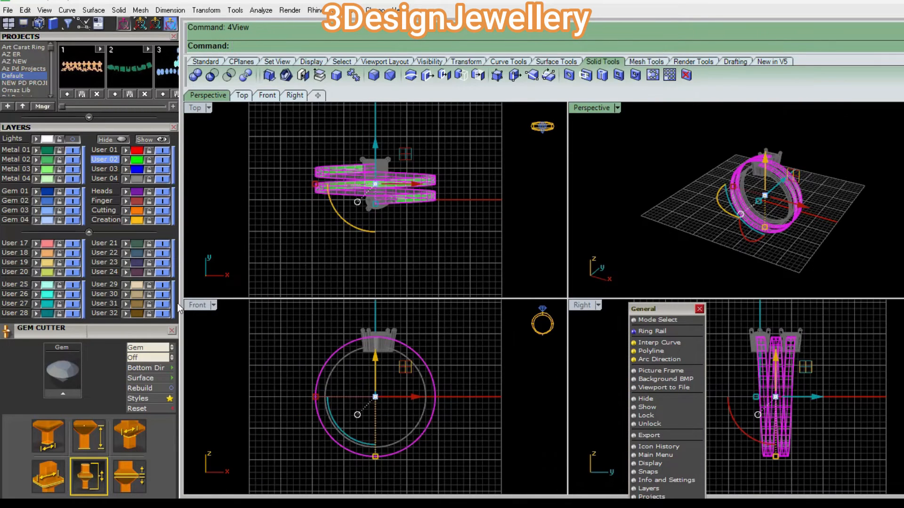
pyautogui.doubleClick(194, 305)
pyautogui.moveTo(509, 272); pyautogui.dragTo(472, 276, button='right')
pyautogui.write('ce')
pyautogui.press('Return')
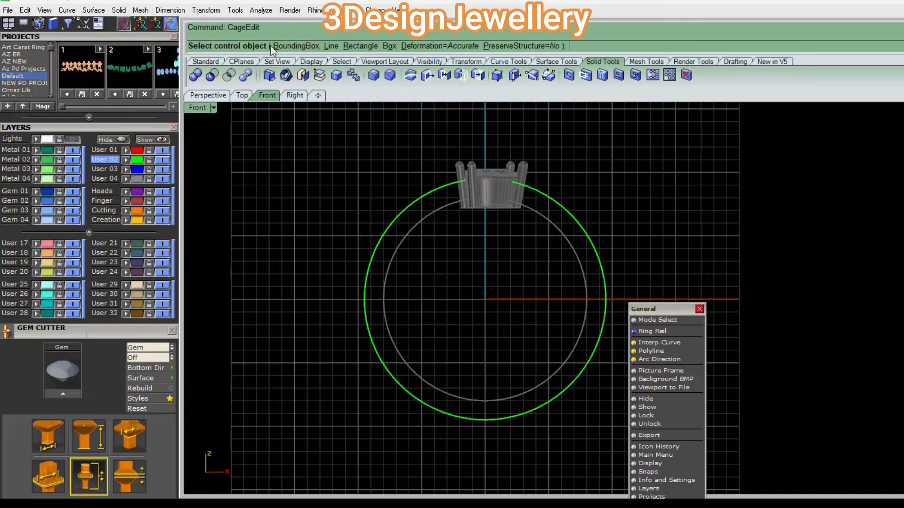
pyautogui.click(293, 46)
pyautogui.moveTo(456, 184); pyautogui.dragTo(417, 214, button='right')
pyautogui.press('Return')
pyautogui.press('Return')
pyautogui.press('Return')
# Step: Scale the upper half of the cage points slightly outward from the origin in the Front view to thicken the band's top
pyautogui.moveTo(271, 175); pyautogui.dragTo(608, 307)
pyautogui.moveTo(397, 267); pyautogui.dragTo(422, 244, button='right')
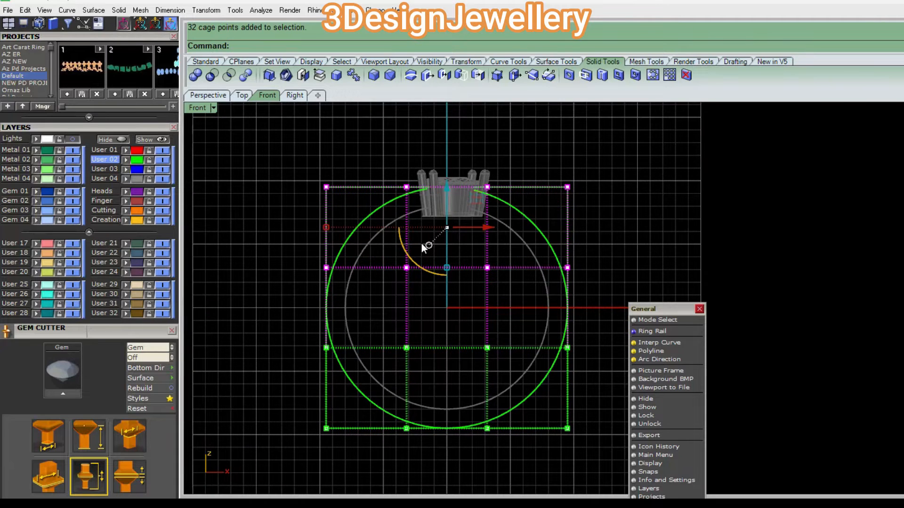
pyautogui.write('sc')
pyautogui.press('Return')
pyautogui.moveTo(413, 217); pyautogui.dragTo(419, 240, button='right')
pyautogui.scroll(6, 419, 241)
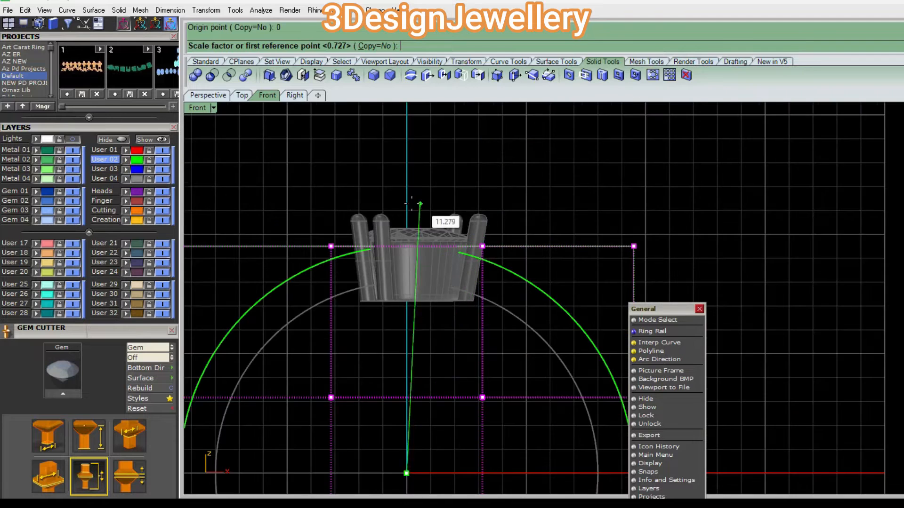
pyautogui.scroll(2, 412, 203)
pyautogui.click(408, 192)
pyautogui.click(415, 180)
pyautogui.moveTo(408, 230); pyautogui.dragTo(421, 195, button='right')
pyautogui.press('Escape')
# Step: Unlock the objects and raise both gems with their heads slightly along Z in the Front view
pyautogui.press('Return')
pyautogui.moveTo(398, 229); pyautogui.dragTo(426, 250, button='right')
pyautogui.moveTo(262, 157); pyautogui.dragTo(522, 353)
pyautogui.scroll(6, 423, 262)
pyautogui.moveTo(424, 246); pyautogui.dragTo(423, 219)
pyautogui.scroll(-8, 442, 216)
pyautogui.keyDown('ctrl'); pyautogui.keyDown('shift'); pyautogui.moveTo(464, 211); pyautogui.dragTo(492, 215, button='right'); pyautogui.keyUp('shift'); pyautogui.keyUp('ctrl')
pyautogui.press('Escape')
# Step: Measure the band's thickness at the top of the ring with an aligned dimension in the Front view
pyautogui.write('4')
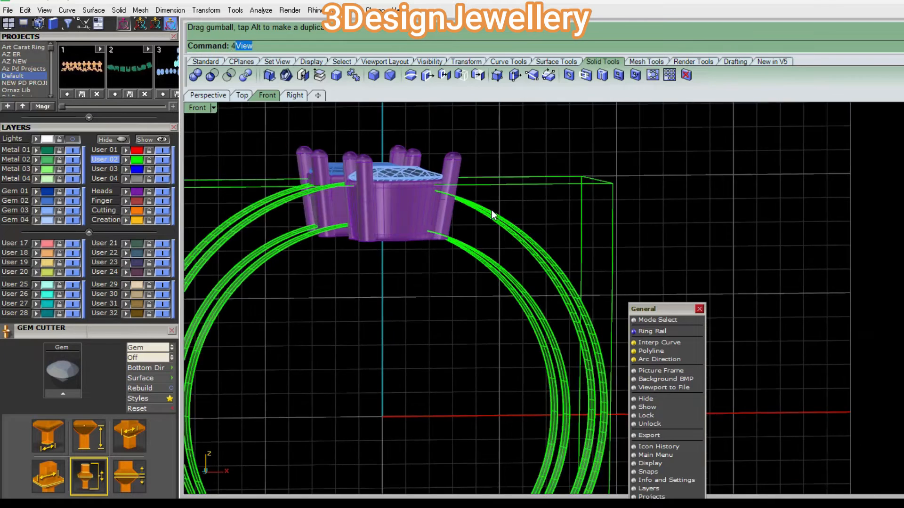
pyautogui.press('Return')
pyautogui.doubleClick(204, 304)
pyautogui.scroll(6, 448, 274)
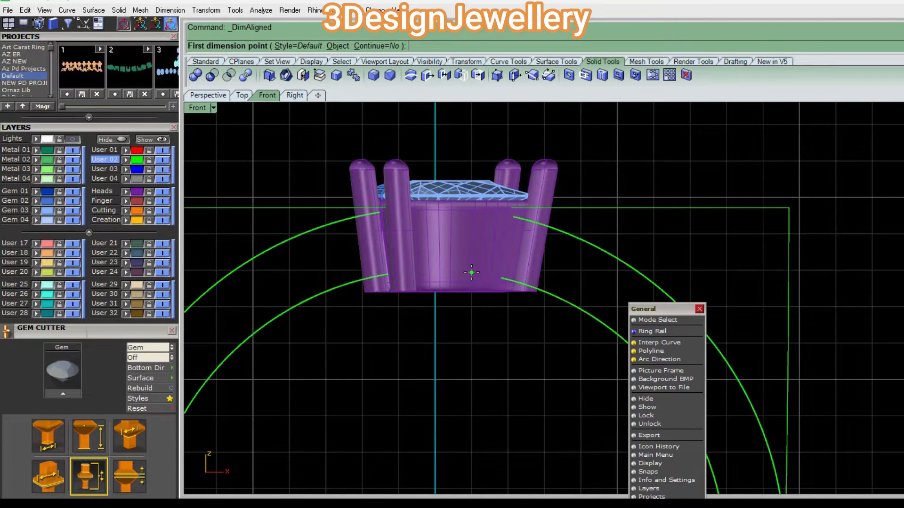
pyautogui.click(471, 272)
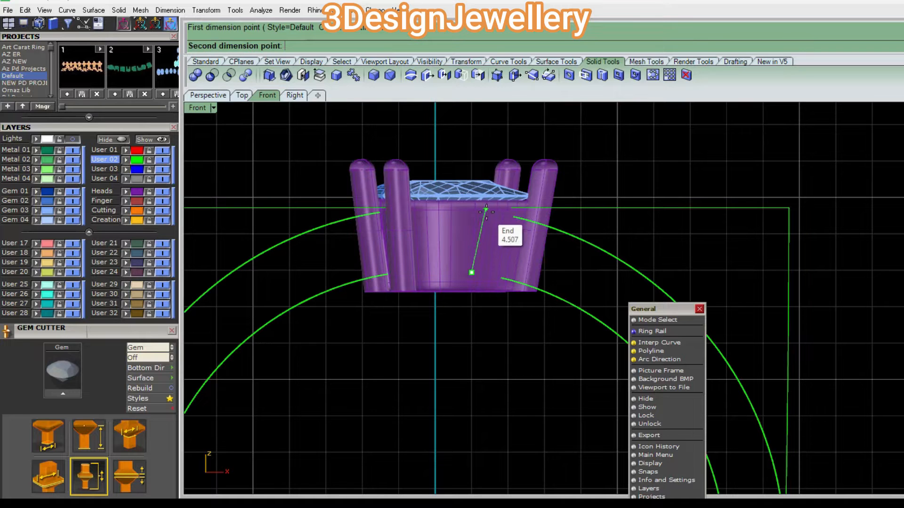
pyautogui.click(486, 211)
pyautogui.click(527, 231)
pyautogui.scroll(-5, 549, 229)
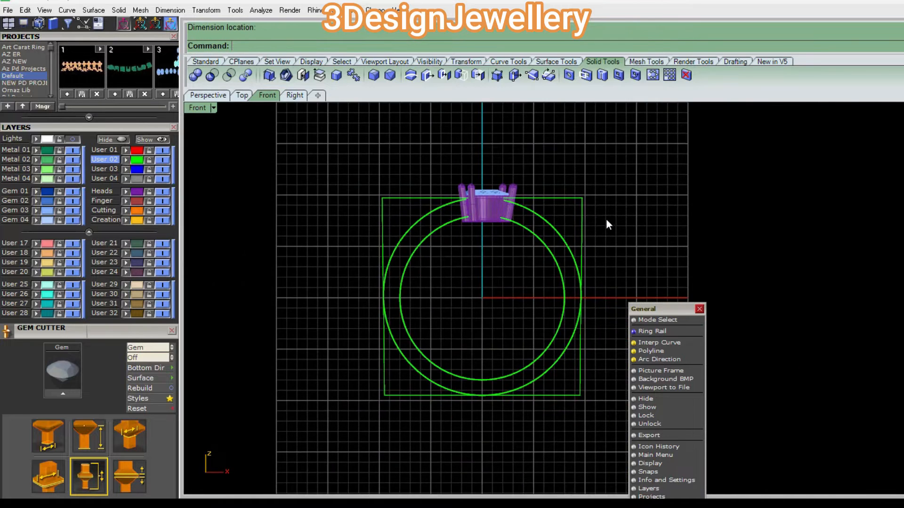
# Step: Delete the control cage and measure the band's thickness at the bottom of the ring with an aligned dimension
pyautogui.click(570, 226)
pyautogui.press('Delete')
pyautogui.moveTo(514, 328); pyautogui.dragTo(523, 231, button='right')
pyautogui.scroll(-4, 521, 235)
pyautogui.scroll(4, 494, 216)
pyautogui.moveTo(480, 286); pyautogui.dragTo(481, 192, button='right')
pyautogui.write('da')
pyautogui.scroll(6, 450, 419)
pyautogui.press('Return')
pyautogui.click(456, 398)
pyautogui.click(457, 353)
pyautogui.scroll(-12, 466, 356)
pyautogui.press('Escape')
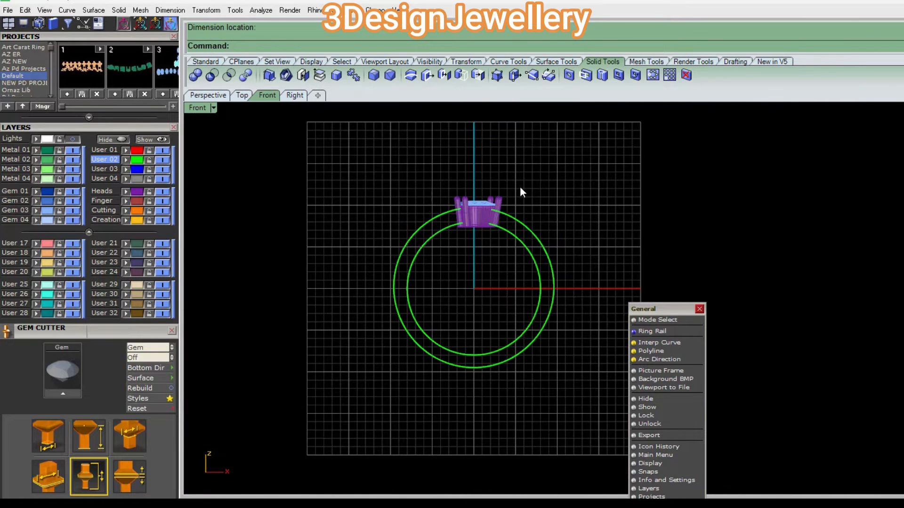
# Step: Nudge both gems and their heads slightly upward along Z so the prong bases meet the band's inner surface
pyautogui.moveTo(414, 178); pyautogui.dragTo(646, 328)
pyautogui.scroll(7, 506, 214)
pyautogui.moveTo(496, 186); pyautogui.dragTo(495, 181)
pyautogui.scroll(17, 560, 280)
pyautogui.moveTo(549, 219); pyautogui.dragTo(489, 250, button='right')
pyautogui.click(442, 295)
pyautogui.scroll(-18, 443, 290)
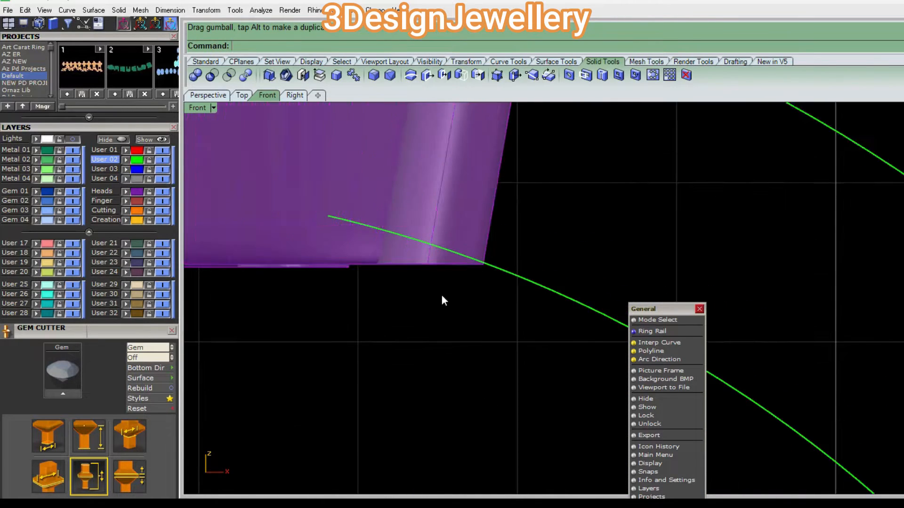
# Step: Move the emerald gem and its head slightly along Y, away from the pear gem, in the Top view
pyautogui.scroll(-6, 445, 284)
pyautogui.keyDown('ctrl'); pyautogui.keyDown('shift'); pyautogui.moveTo(403, 205); pyautogui.dragTo(493, 271, button='right'); pyautogui.keyUp('shift'); pyautogui.keyUp('ctrl')
pyautogui.scroll(6, 467, 251)
pyautogui.click(493, 272)
pyautogui.write('4View')
pyautogui.press('Return')
pyautogui.doubleClick(200, 107)
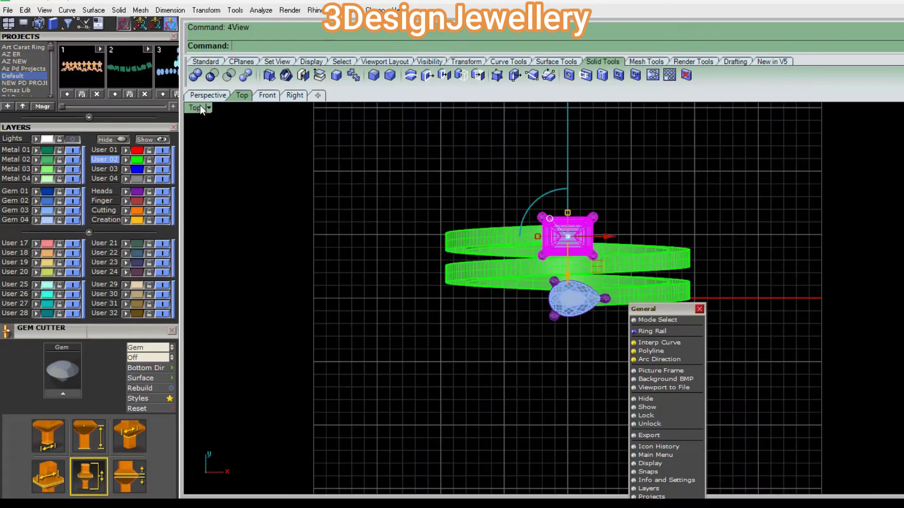
pyautogui.moveTo(512, 234); pyautogui.dragTo(445, 231, button='right')
pyautogui.scroll(5, 502, 227)
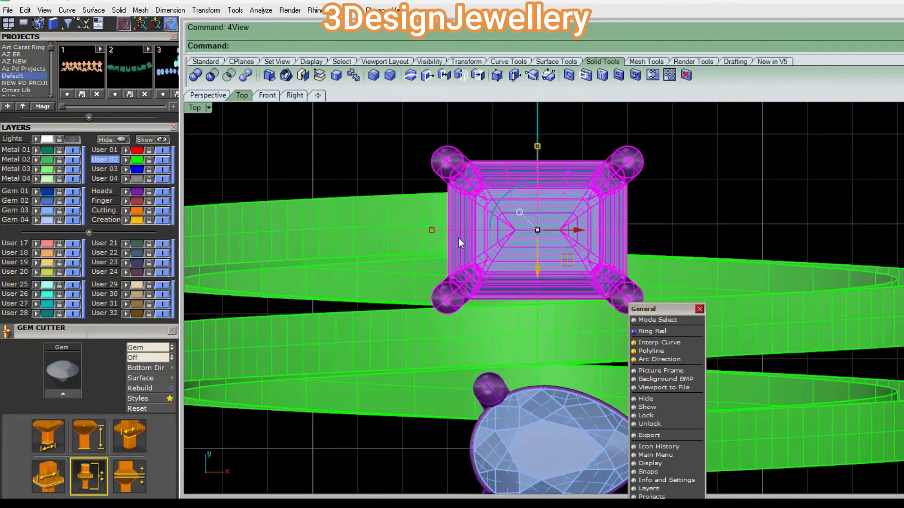
pyautogui.scroll(5, 471, 254)
pyautogui.scroll(2, 485, 273)
pyautogui.click(465, 309)
pyautogui.moveTo(464, 308); pyautogui.dragTo(471, 287)
pyautogui.scroll(-5, 471, 287)
pyautogui.scroll(-2, 501, 267)
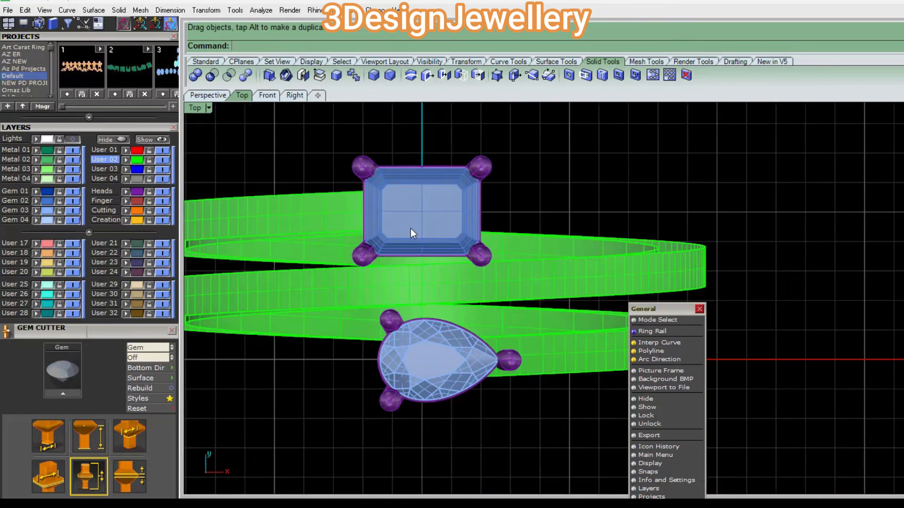
# Step: Hide both gems and their heads, leaving only the ring band's surfaces
pyautogui.moveTo(375, 331); pyautogui.dragTo(427, 229, button='right')
pyautogui.click(427, 229)
pyautogui.keyDown('ctrl'); pyautogui.keyDown('shift'); pyautogui.moveTo(408, 178); pyautogui.dragTo(401, 220, button='right'); pyautogui.keyUp('shift'); pyautogui.keyUp('ctrl')
pyautogui.write('H')
pyautogui.press('Return')
pyautogui.scroll(5, 424, 261)
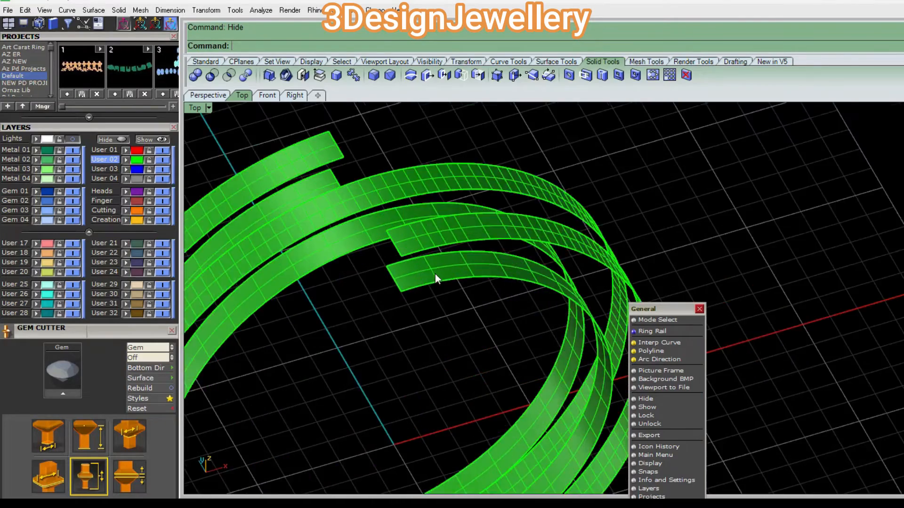
# Step: Duplicate the borders of the inner and outer band surfaces as curves
pyautogui.click(435, 274)
pyautogui.keyDown('shift'); pyautogui.click(447, 227); pyautogui.keyUp('shift')
pyautogui.moveTo(462, 225); pyautogui.dragTo(434, 188, button='right')
pyautogui.scroll(-5, 466, 263)
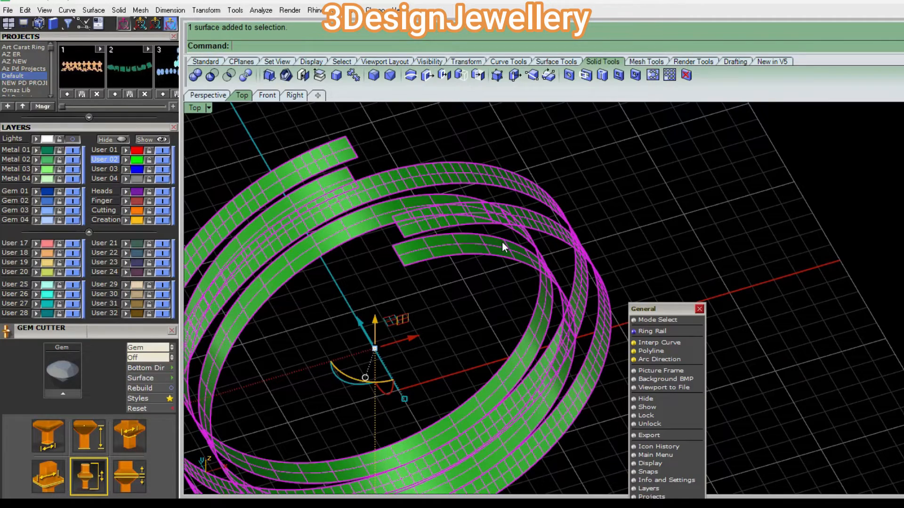
pyautogui.keyDown('ctrl'); pyautogui.keyDown('shift'); pyautogui.moveTo(414, 174); pyautogui.dragTo(409, 178, button='right'); pyautogui.keyUp('shift'); pyautogui.keyUp('ctrl')
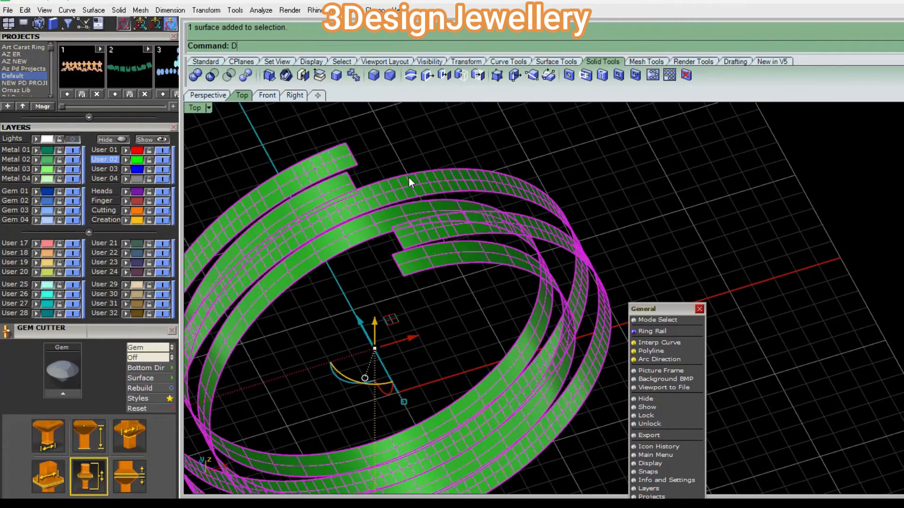
pyautogui.press('Return')
pyautogui.keyDown('ctrl'); pyautogui.keyDown('shift'); pyautogui.moveTo(409, 280); pyautogui.dragTo(427, 272, button='right'); pyautogui.keyUp('shift'); pyautogui.keyUp('ctrl')
# Step: Draw a line joining matching corners of the inner and outer band surfaces at the band's open end
pyautogui.write('L')
pyautogui.press('Return')
pyautogui.scroll(4, 411, 292)
pyautogui.click(403, 277)
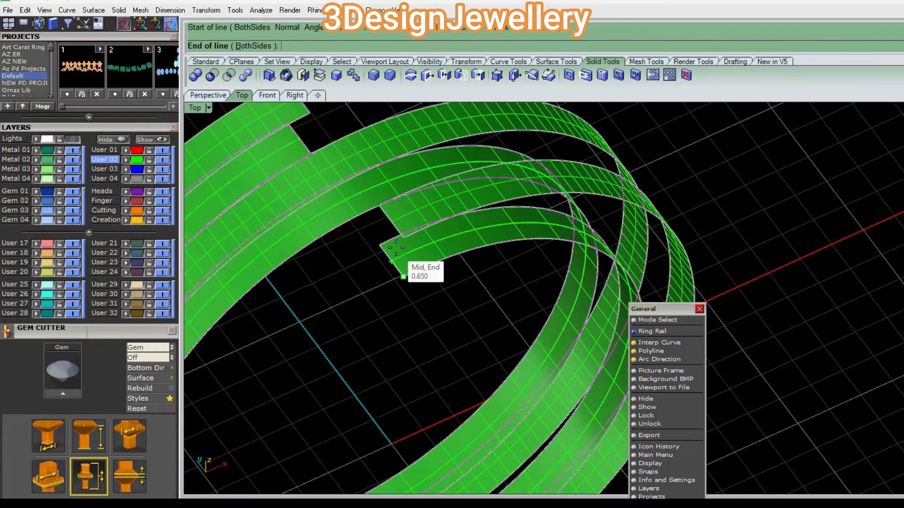
pyautogui.click(403, 238)
pyautogui.moveTo(413, 261); pyautogui.dragTo(442, 275, button='right')
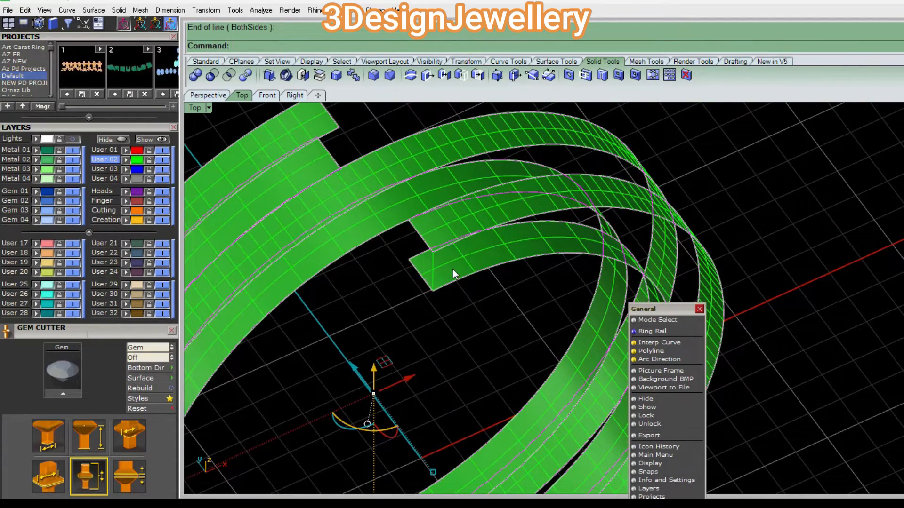
# Step: Sweep the connecting line along both border curves with Sweep2 as a closed sweep, using Do not simplify
pyautogui.scroll(3, 453, 249)
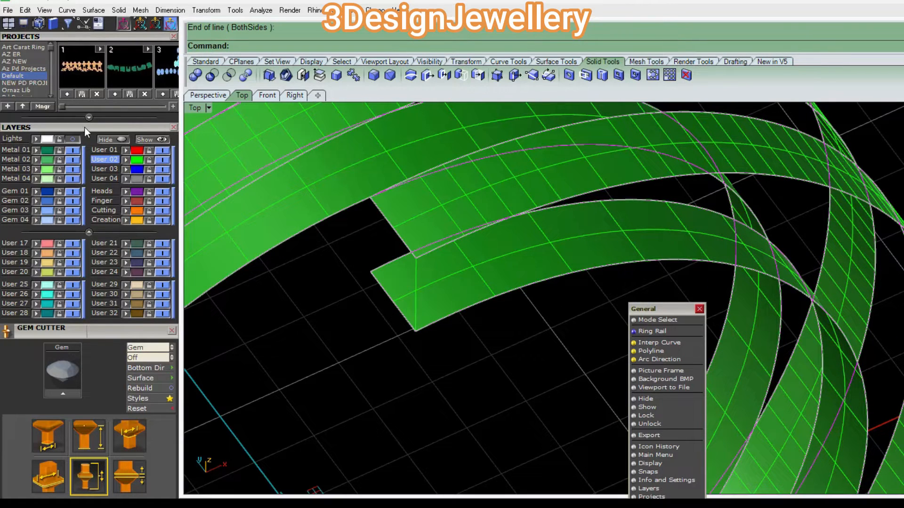
pyautogui.moveTo(84, 127); pyautogui.dragTo(83, 456)
pyautogui.click(48, 167)
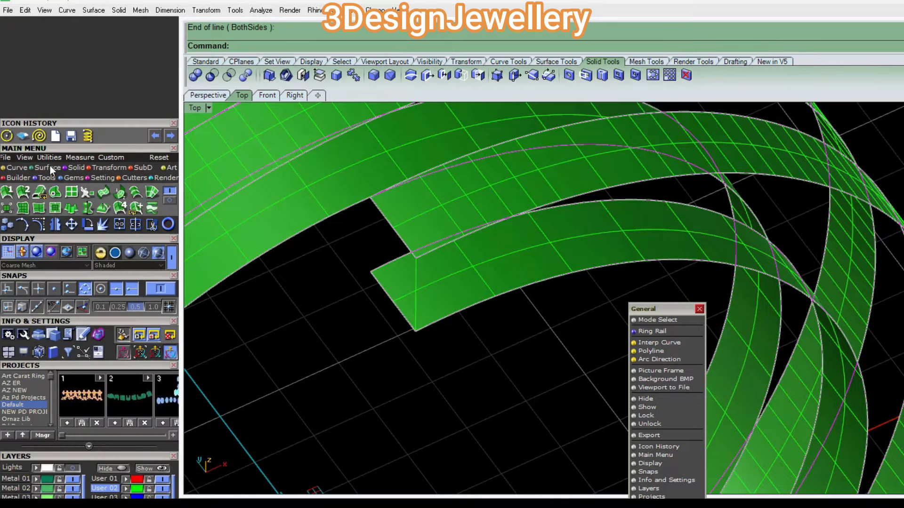
pyautogui.click(24, 194)
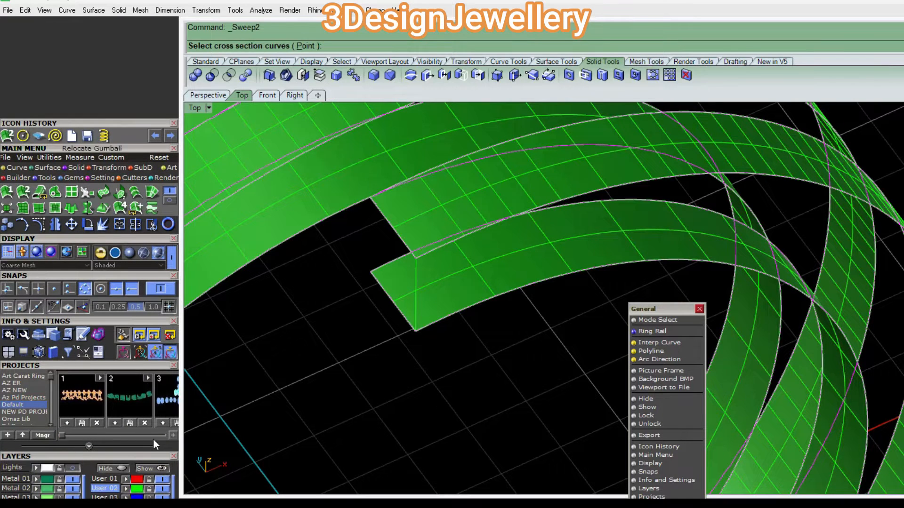
pyautogui.moveTo(158, 456); pyautogui.dragTo(127, 183)
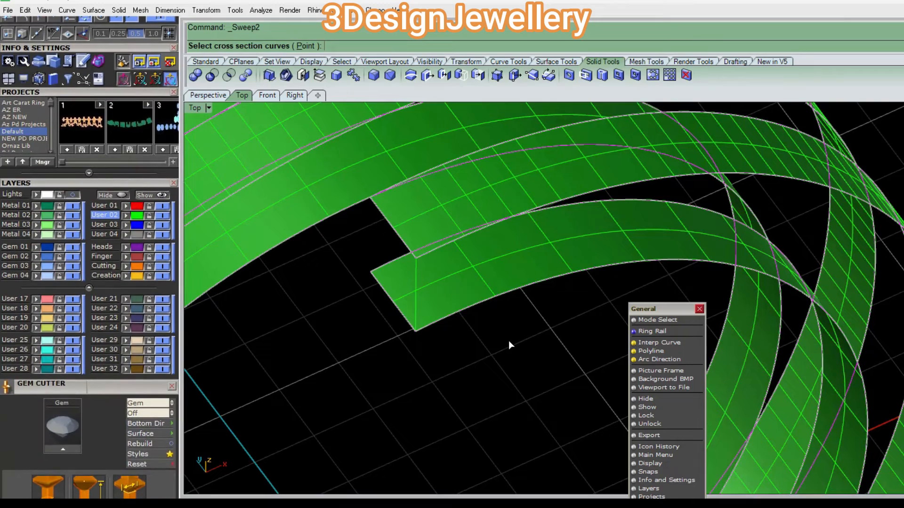
pyautogui.click(416, 304)
pyautogui.press('Return')
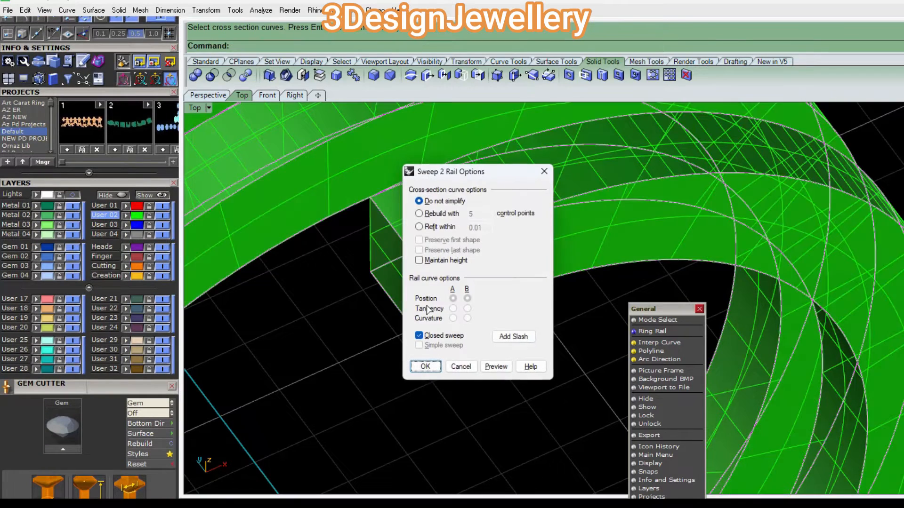
pyautogui.press('Return')
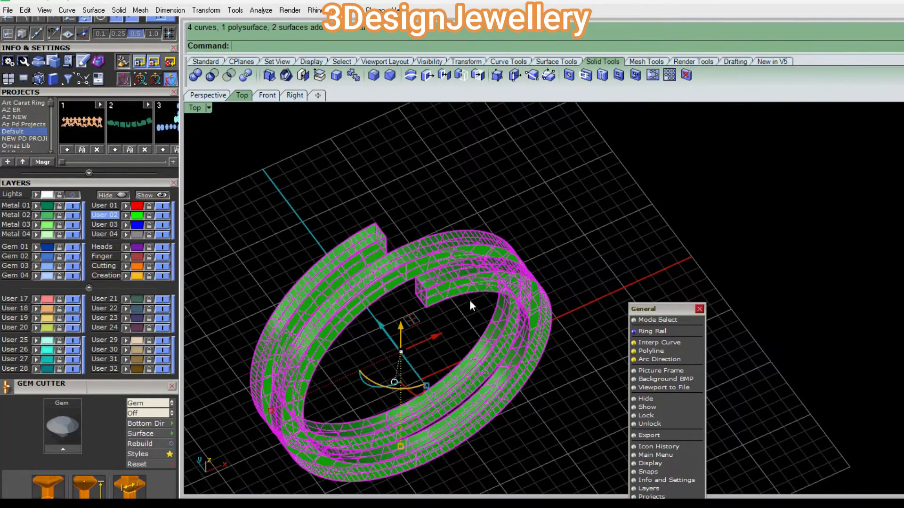
# Step: Join the inner, outer and swept side surfaces into one ring band polysurface
pyautogui.hotkey('ctrl', 'j')
pyautogui.click(495, 230)
pyautogui.moveTo(495, 230)
pyautogui.keyDown('ctrl'); pyautogui.keyDown('shift'); pyautogui.mouseDown(button='right')
pyautogui.moveTo(439, 309)
pyautogui.moveTo(419, 266)
pyautogui.moveTo(463, 241)
pyautogui.moveTo(462, 263)
pyautogui.moveTo(479, 230)
pyautogui.mouseUp(button='right'); pyautogui.keyUp('shift'); pyautogui.keyUp('ctrl')
pyautogui.scroll(4, 442, 315)
pyautogui.click(442, 315)
pyautogui.press('Escape')
pyautogui.scroll(-4, 442, 315)
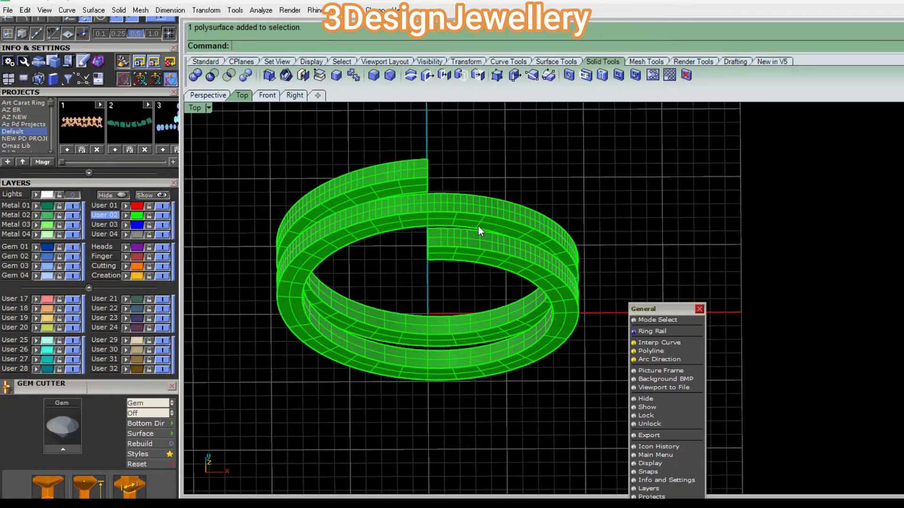
# Step: Fillet the ring band's outer edges with a radius of 0.5 mm
pyautogui.click(419, 76)
pyautogui.click(378, 49)
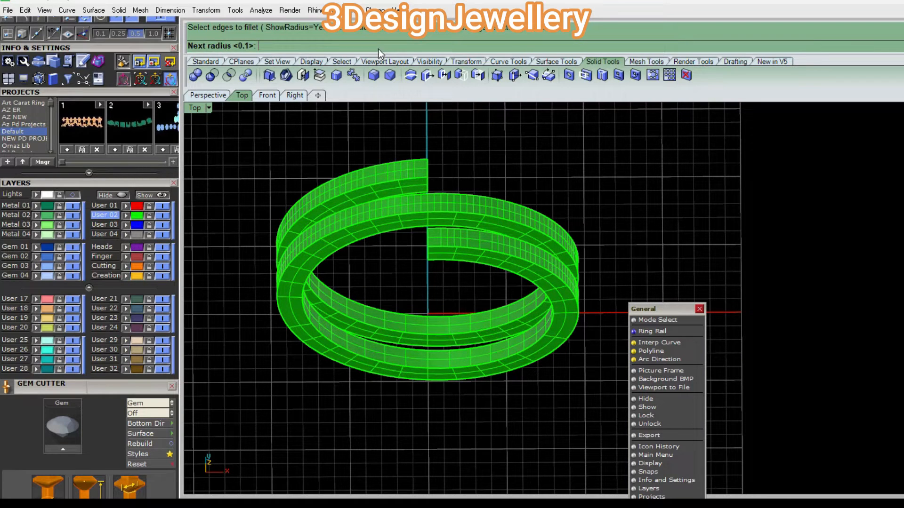
pyautogui.write('.5')
pyautogui.press('Return')
pyautogui.click(502, 257)
pyautogui.press('Return')
pyautogui.keyDown('ctrl'); pyautogui.keyDown('shift'); pyautogui.moveTo(471, 187); pyautogui.dragTo(568, 231, button='right'); pyautogui.keyUp('shift'); pyautogui.keyUp('ctrl')
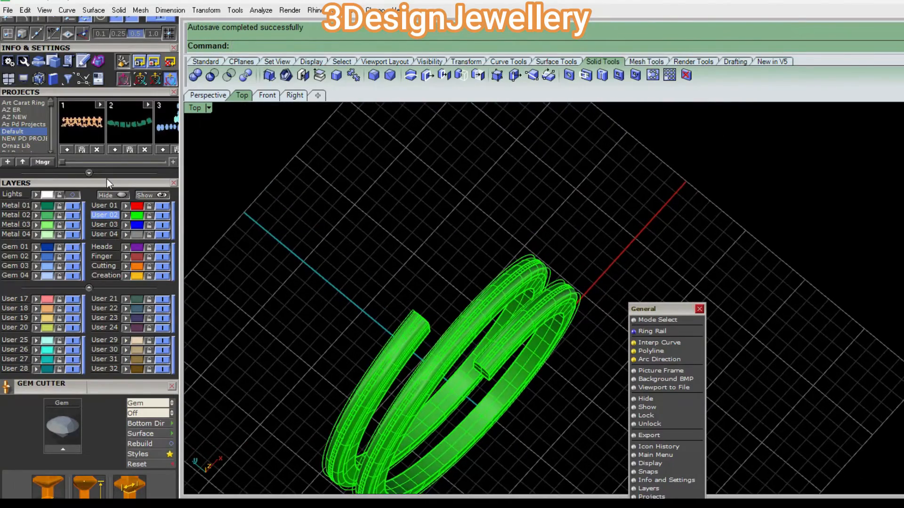
# Step: Show all hidden gem and head objects with the ring band and restore the four-view layout
pyautogui.moveTo(107, 185); pyautogui.dragTo(134, 445)
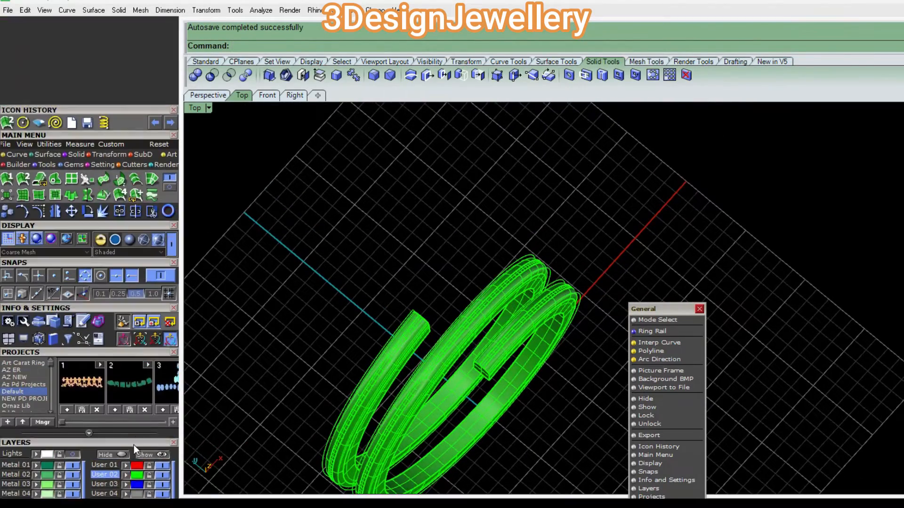
pyautogui.click(77, 166)
pyautogui.keyDown('ctrl'); pyautogui.keyDown('shift'); pyautogui.moveTo(337, 294); pyautogui.dragTo(437, 268, button='right'); pyautogui.keyUp('shift'); pyautogui.keyUp('ctrl')
pyautogui.hotkey('ctrl', 'alt', 'h')
pyautogui.write('4View')
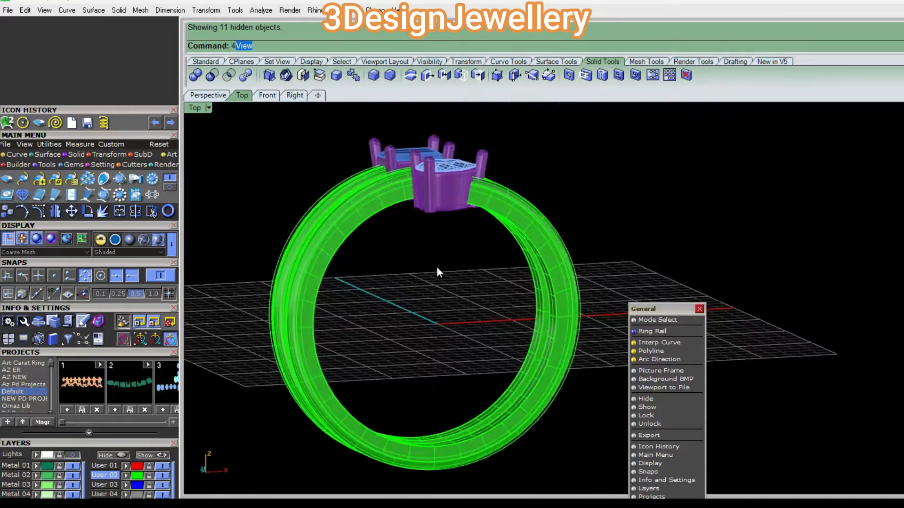
pyautogui.press('Return')
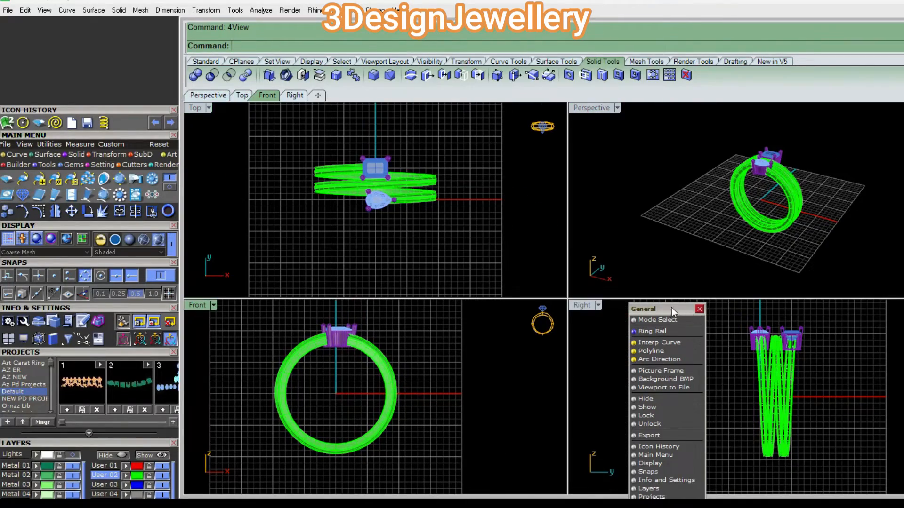
# Step: Assign the filleted ring band polysurface to the Metal 01 layer
pyautogui.moveTo(671, 307); pyautogui.dragTo(696, 318)
pyautogui.doubleClick(592, 108)
pyautogui.moveTo(517, 164); pyautogui.dragTo(600, 237, button='right')
pyautogui.scroll(8, 538, 267)
pyautogui.click(522, 261)
pyautogui.click(525, 258)
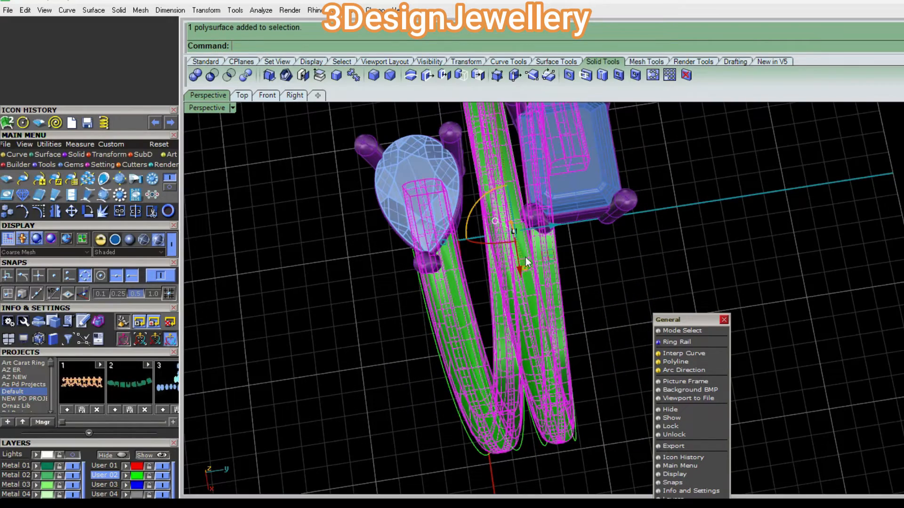
pyautogui.click(37, 468)
pyautogui.moveTo(294, 412); pyautogui.dragTo(568, 225, button='right')
pyautogui.scroll(-5, 535, 222)
pyautogui.moveTo(502, 219); pyautogui.dragTo(525, 228, button='right')
# Step: Rotate the emerald-cut gem with its prong head by about 3.9 degrees in the Top view to follow the band's slant
pyautogui.press('F5')
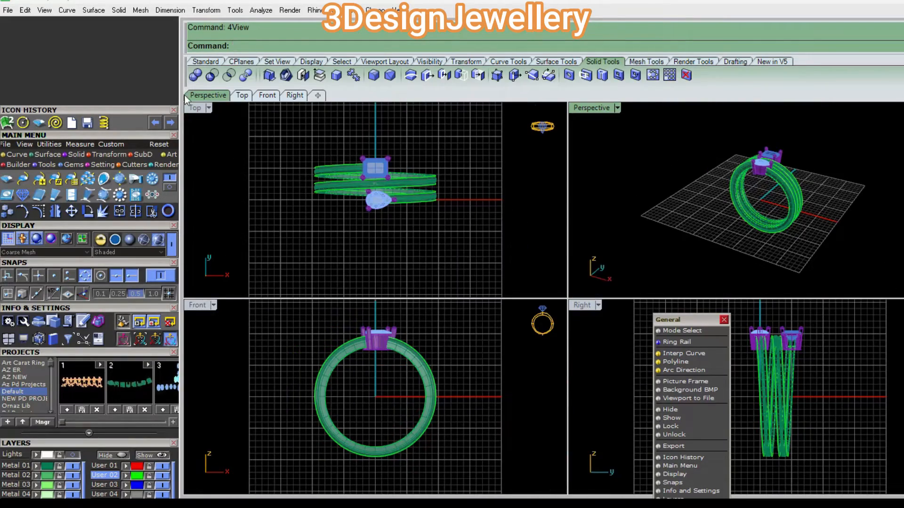
pyautogui.doubleClick(195, 107)
pyautogui.scroll(8, 553, 237)
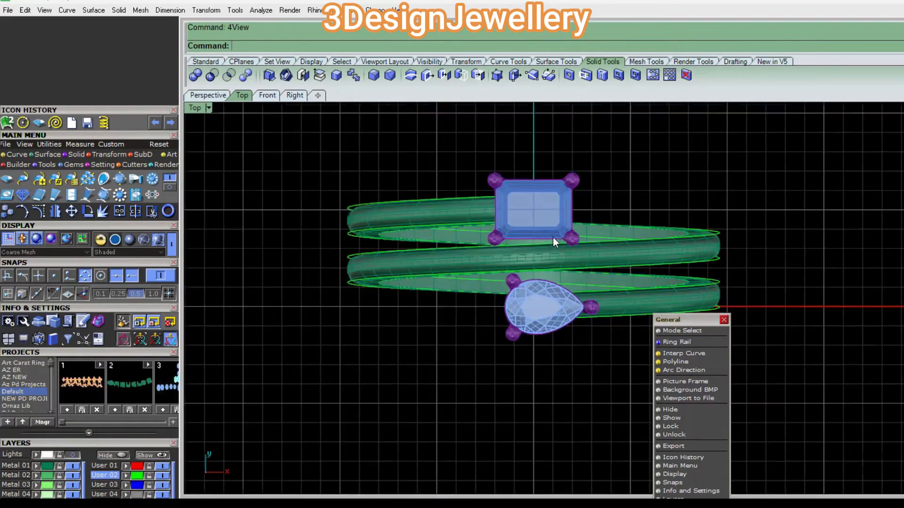
pyautogui.scroll(-3, 473, 265)
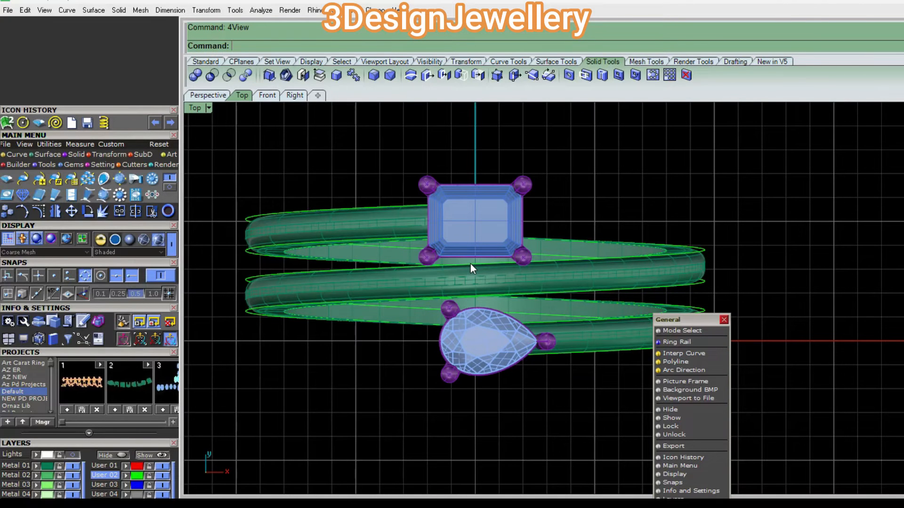
pyautogui.scroll(2, 454, 236)
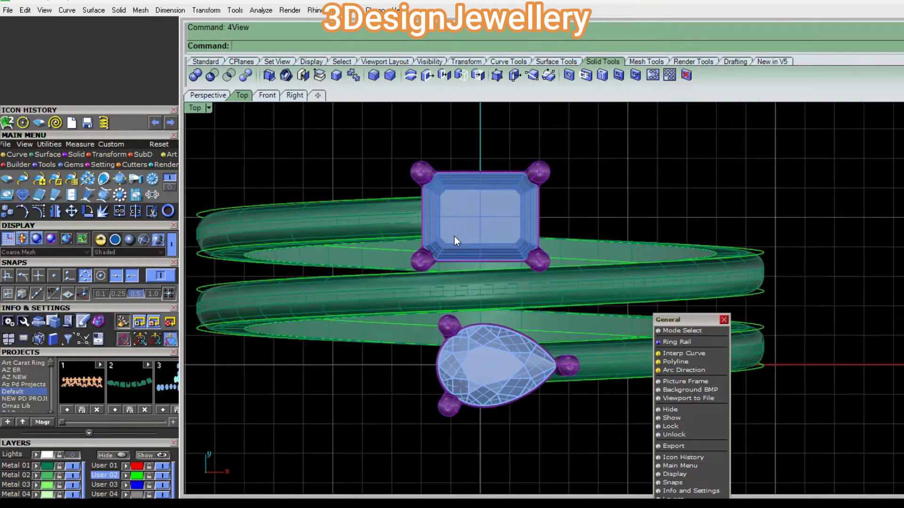
pyautogui.click(453, 236)
pyautogui.scroll(5, 442, 233)
pyautogui.moveTo(433, 228); pyautogui.dragTo(431, 252, button='right')
pyautogui.press('Return')
pyautogui.click(380, 206)
pyautogui.scroll(-8, 380, 206)
pyautogui.click(629, 210)
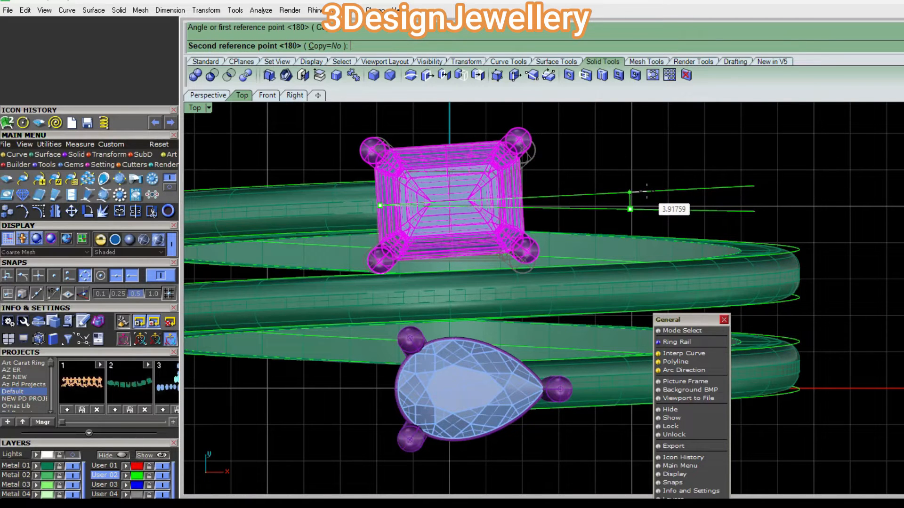
pyautogui.click(646, 191)
# Step: Measure the middle band turn's width in the Top view with an aligned dimension, without keeping the dimension
pyautogui.moveTo(505, 264); pyautogui.dragTo(486, 250, button='right')
pyautogui.press('Escape')
pyautogui.scroll(10, 464, 282)
pyautogui.write('ad')
pyautogui.press('Return')
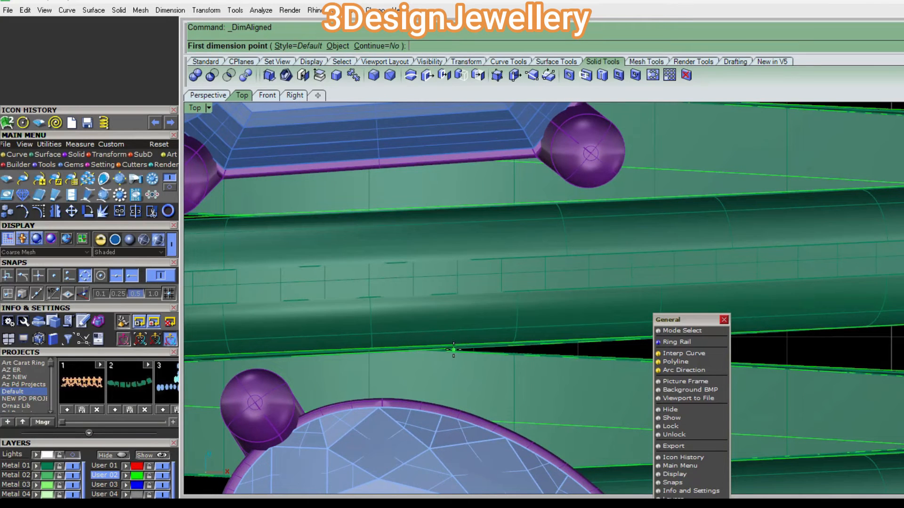
pyautogui.click(456, 347)
pyautogui.click(456, 207)
pyautogui.scroll(-5, 456, 207)
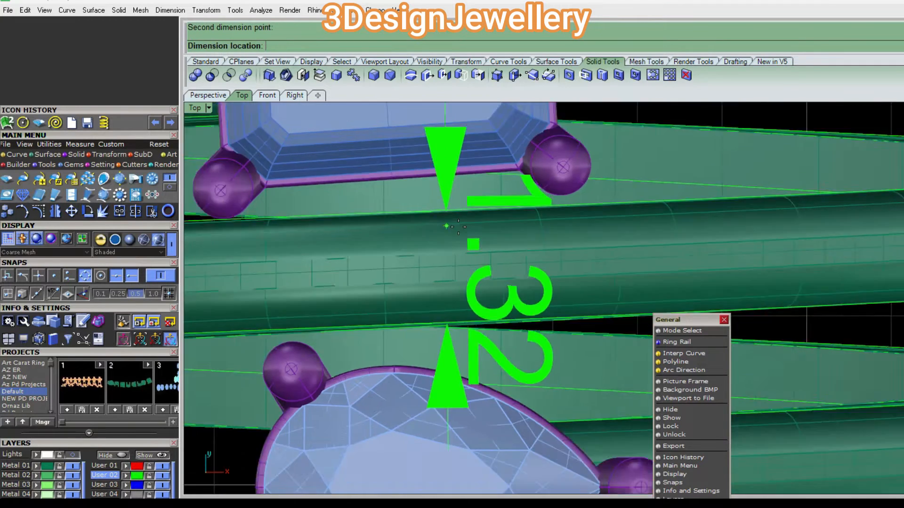
pyautogui.press('Escape')
pyautogui.moveTo(529, 234); pyautogui.dragTo(545, 234, button='right')
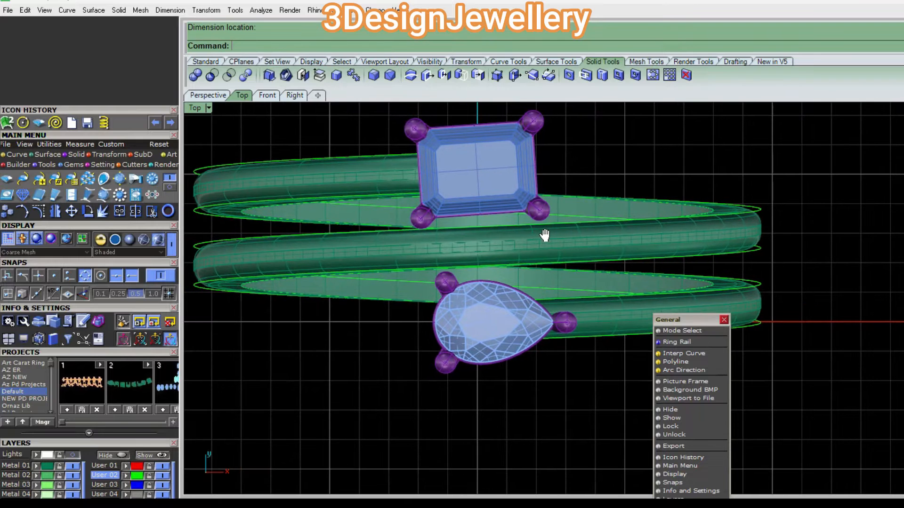
# Step: Duplicate the two long edges bordering the flat strip on the band's outer face
pyautogui.scroll(5, 549, 236)
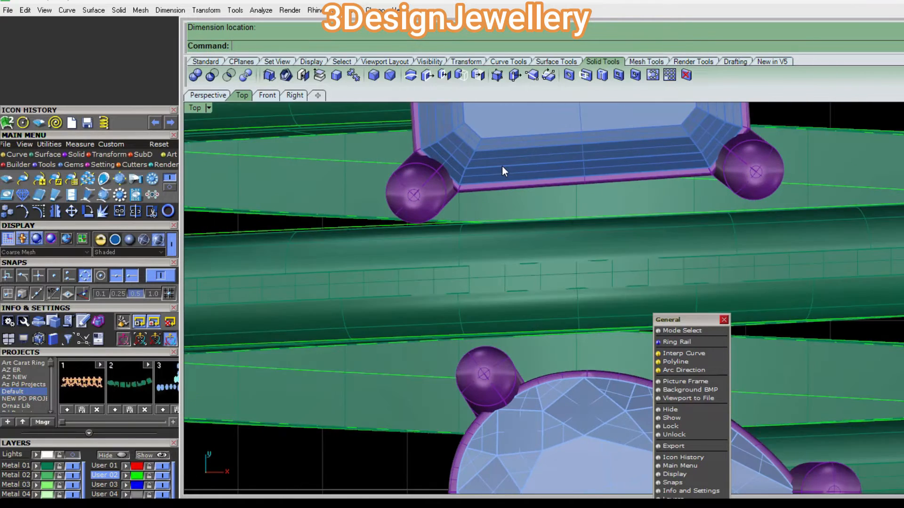
pyautogui.moveTo(531, 211); pyautogui.dragTo(486, 199, button='right')
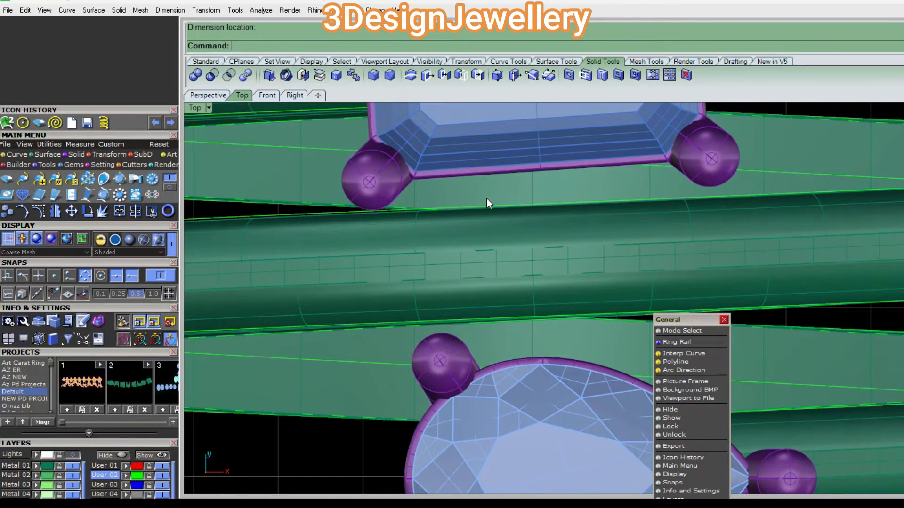
pyautogui.press('Return')
pyautogui.click(487, 278)
pyautogui.click(485, 253)
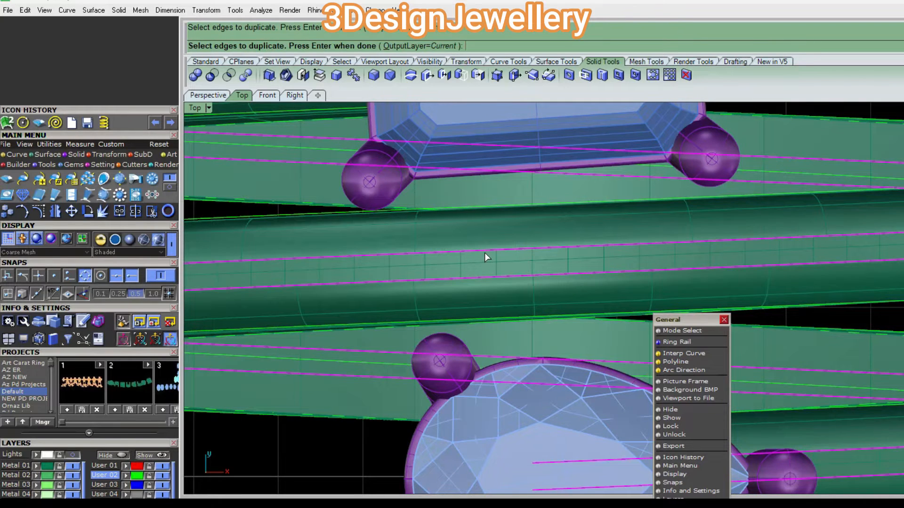
pyautogui.press('Return')
# Step: Create a mean curve midway between the two duplicated band edges
pyautogui.moveTo(495, 262); pyautogui.dragTo(493, 226, button='right')
pyautogui.write('mc')
pyautogui.press('Return')
pyautogui.press('Escape')
pyautogui.click(494, 225)
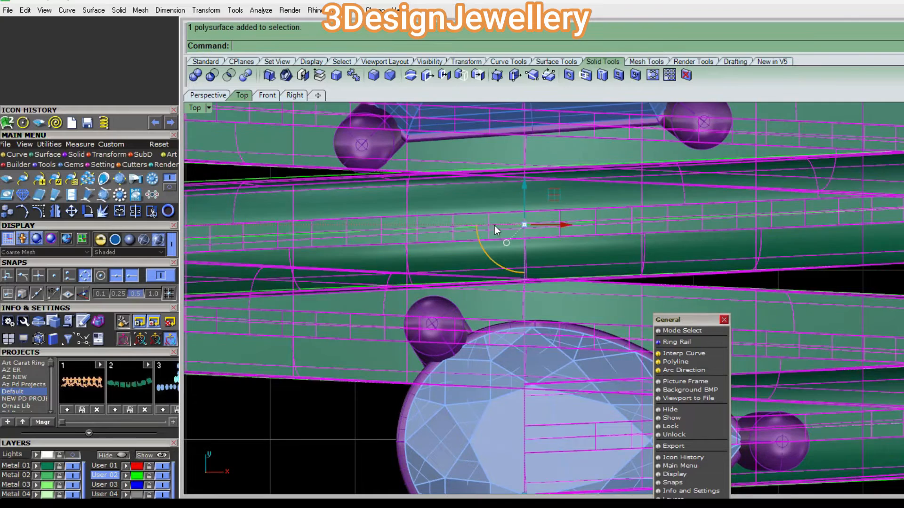
pyautogui.press('Escape')
# Step: Split the band's centre curve at two points on the middle turn, one near each side of the ring
pyautogui.click(319, 233)
pyautogui.click(324, 236)
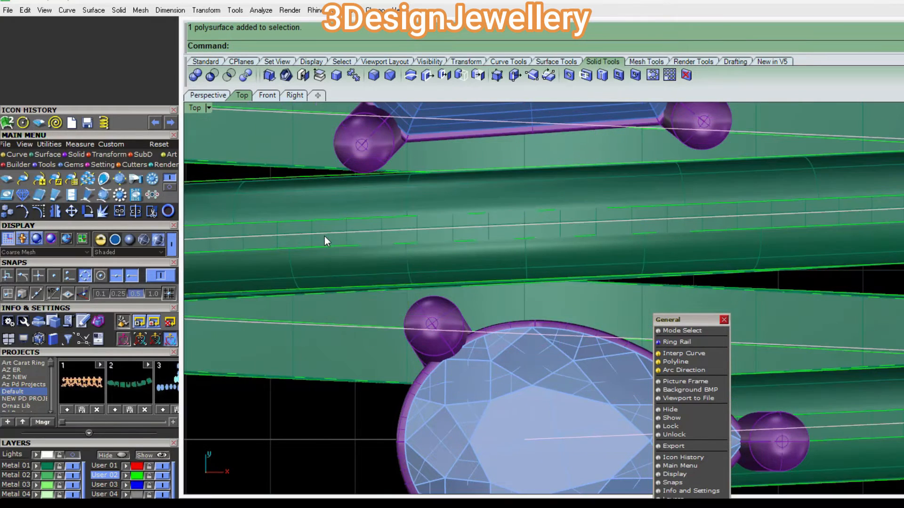
pyautogui.scroll(-8, 379, 238)
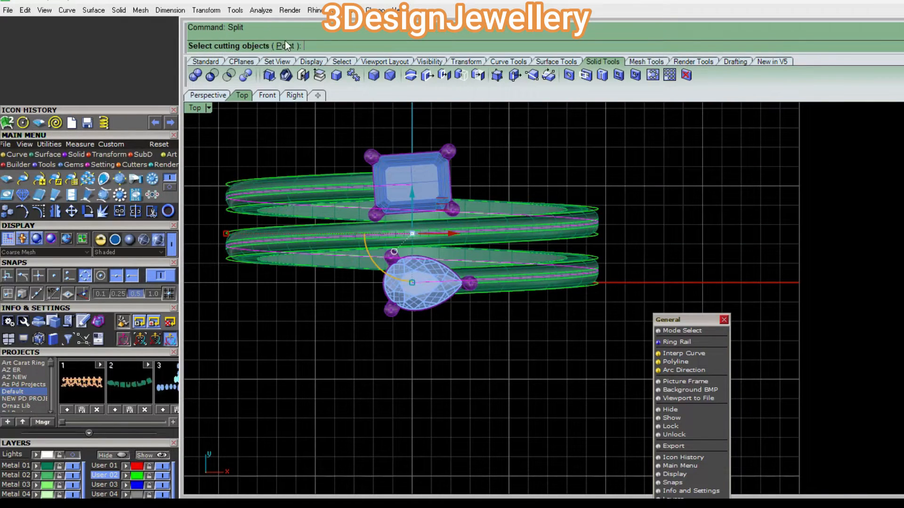
pyautogui.click(284, 45)
pyautogui.scroll(3, 321, 243)
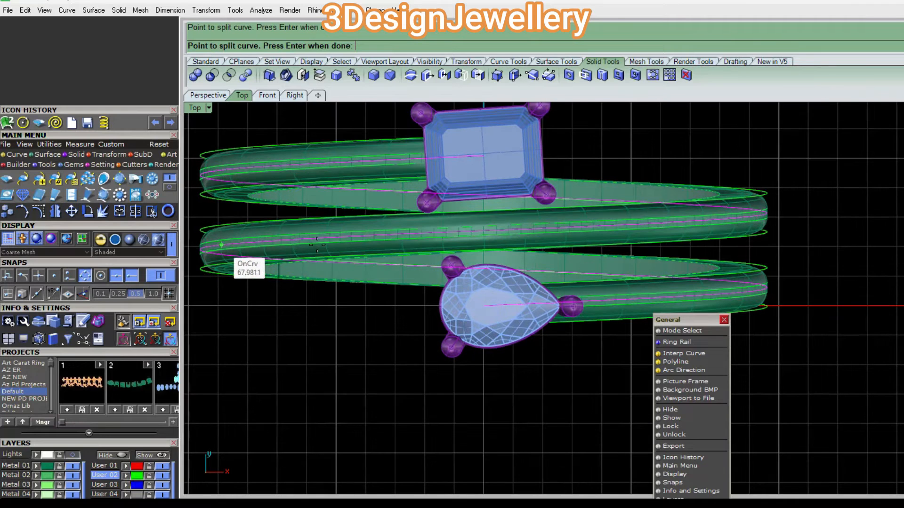
pyautogui.click(598, 225)
pyautogui.rightClick(598, 224)
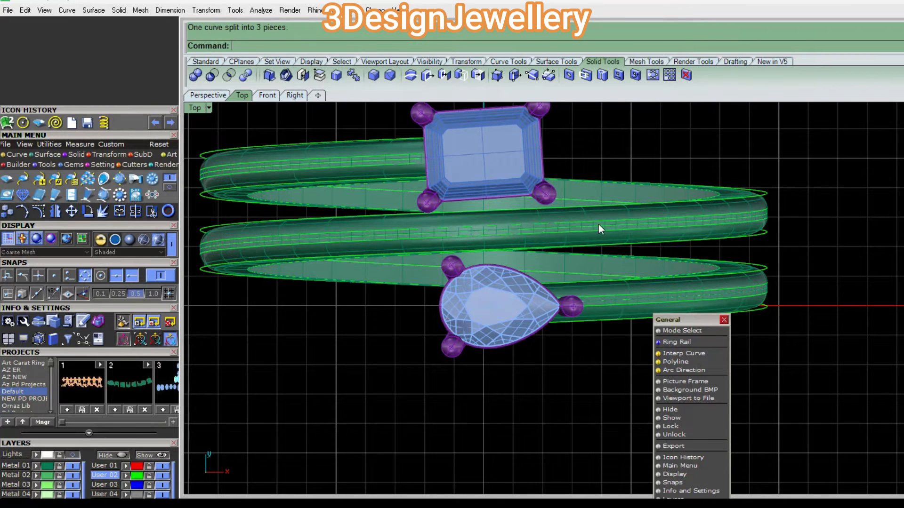
# Step: Start Gem on Curve with round gems on the middle segment of the split centre curve
pyautogui.click(554, 226)
pyautogui.click(556, 228)
pyautogui.click(555, 229)
pyautogui.moveTo(553, 231)
pyautogui.mouseDown(button='right')
pyautogui.moveTo(572, 249)
pyautogui.moveTo(569, 239)
pyautogui.mouseUp(button='right')
pyautogui.middleClick(569, 241)
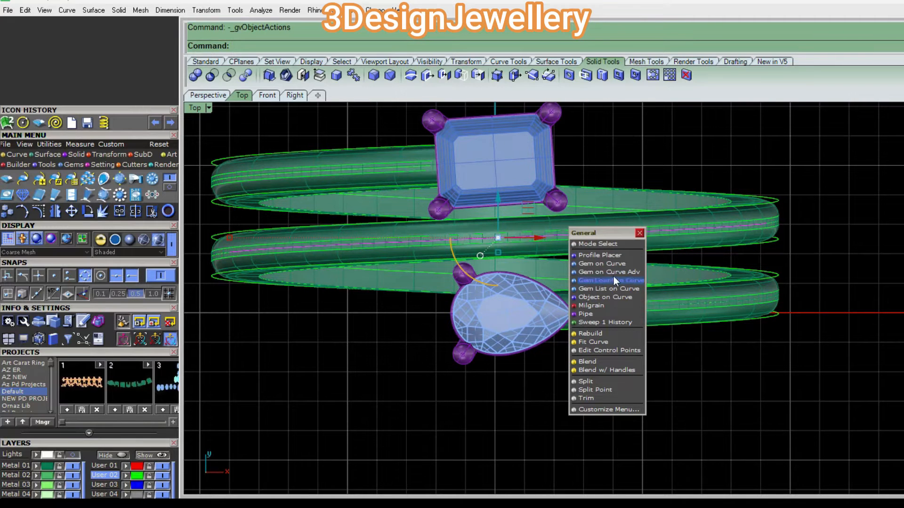
pyautogui.click(606, 265)
# Step: Set the gems' culet direction to Object, using the band's outer surface as the reference
pyautogui.scroll(2, 776, 231)
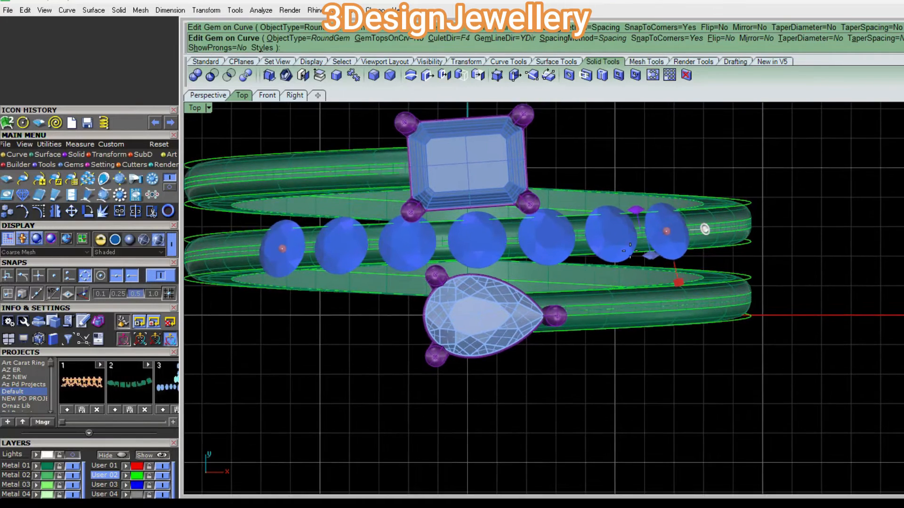
pyautogui.moveTo(710, 225); pyautogui.dragTo(662, 229, button='right')
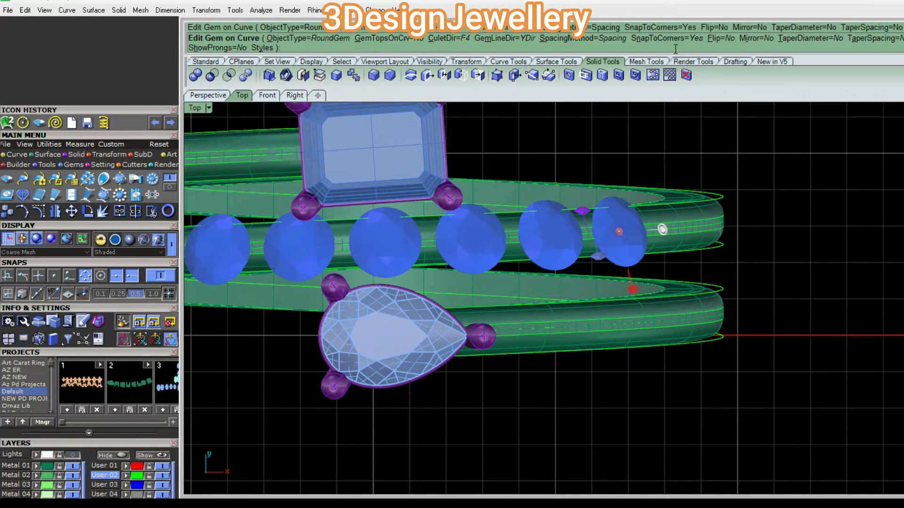
pyautogui.rightClick(662, 229)
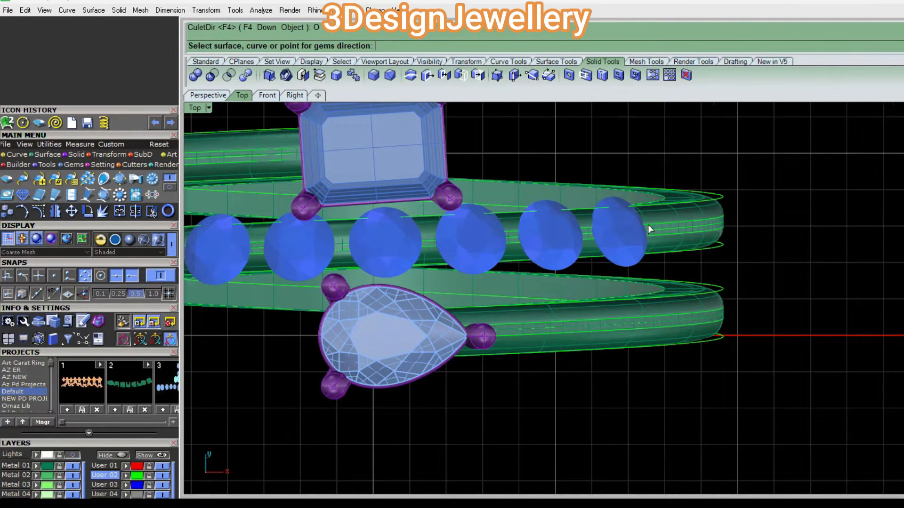
pyautogui.scroll(5, 652, 231)
pyautogui.click(653, 235)
pyautogui.scroll(-5, 652, 235)
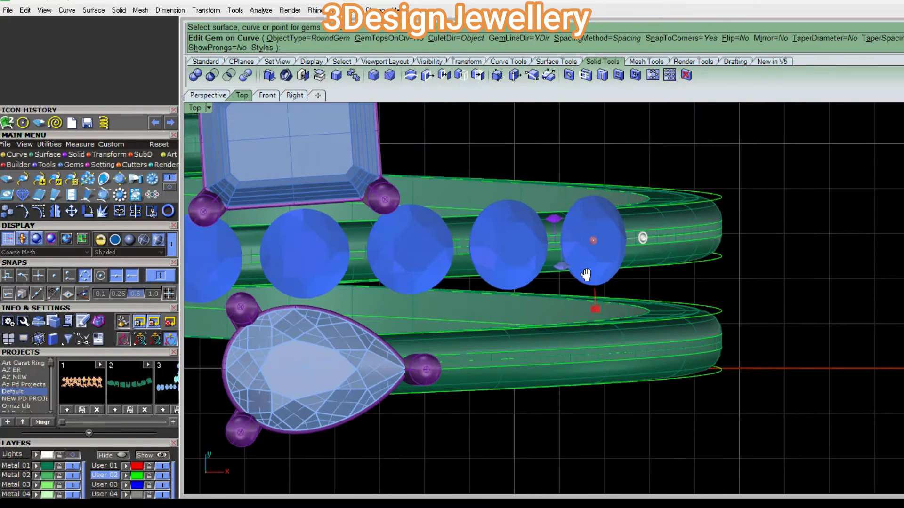
# Step: Set the size of the round gems on the curve to 1.3 mm
pyautogui.scroll(3, 588, 248)
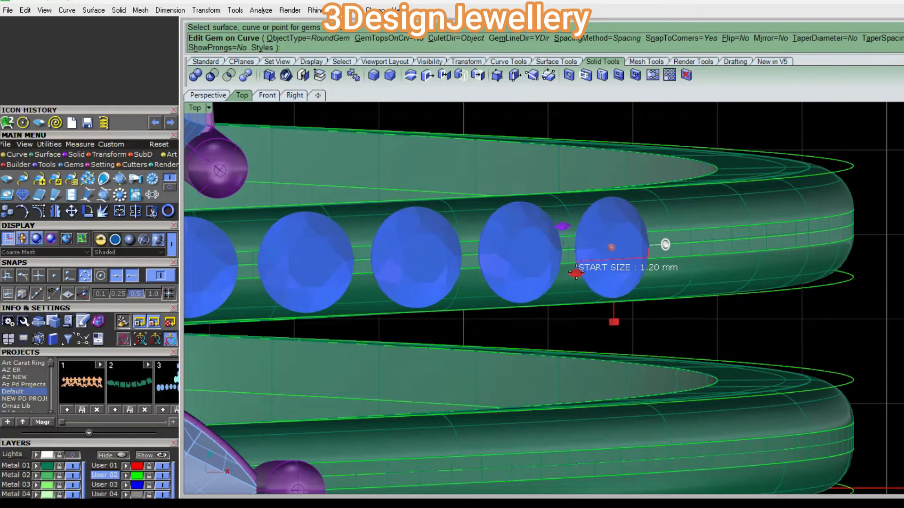
pyautogui.click(575, 272)
pyautogui.scroll(-4, 596, 255)
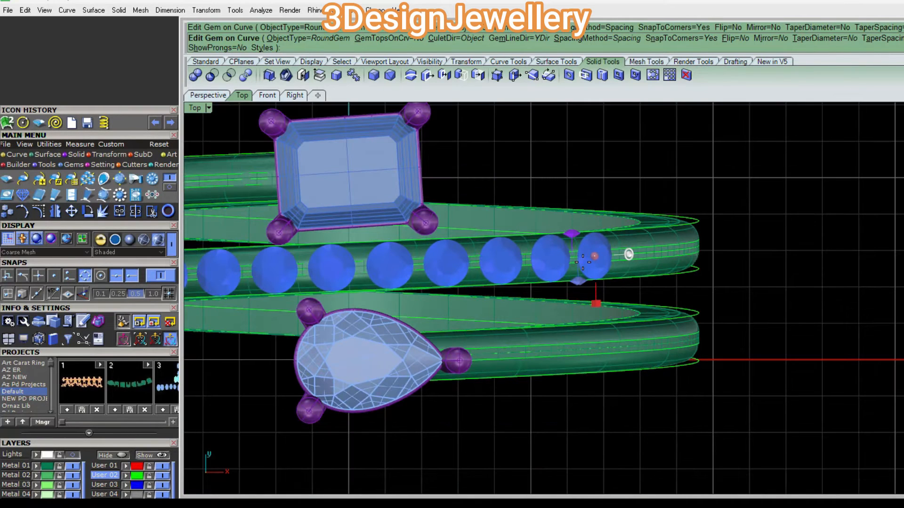
pyautogui.scroll(-3, 582, 262)
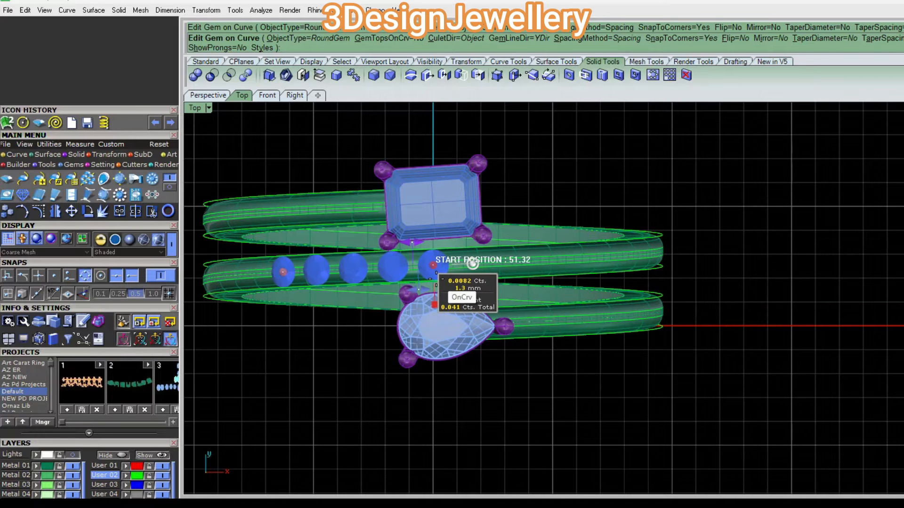
# Step: Set the gem spacing method to Fixed and move the row's start position to about 31.98
pyautogui.click(472, 263)
pyautogui.write('s')
pyautogui.press('Return')
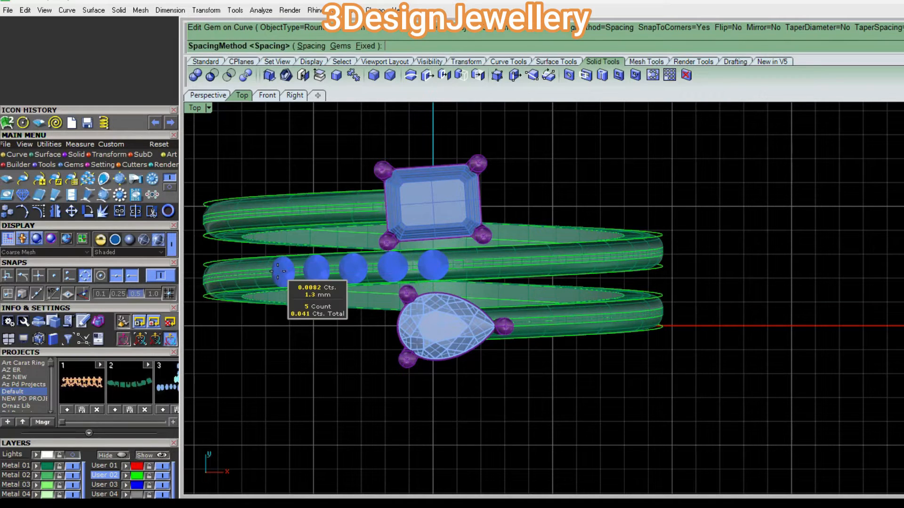
pyautogui.write('f')
pyautogui.press('Return')
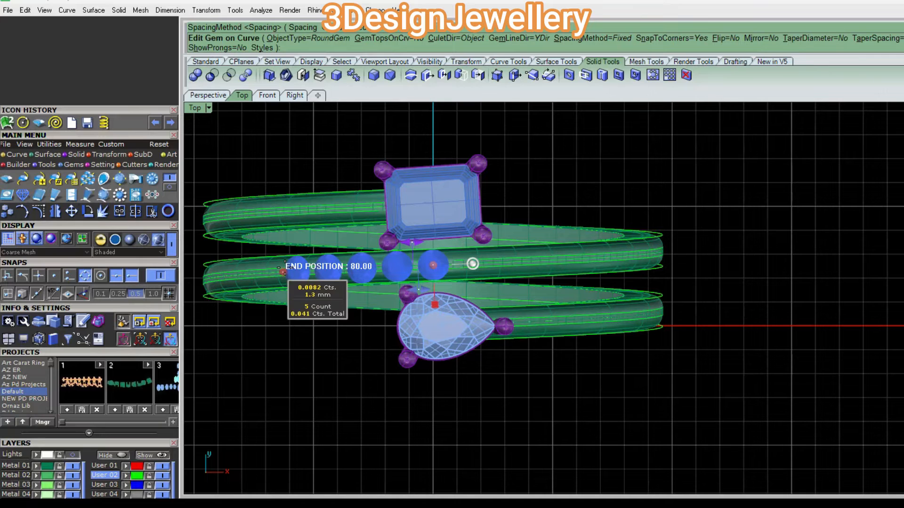
pyautogui.click(472, 264)
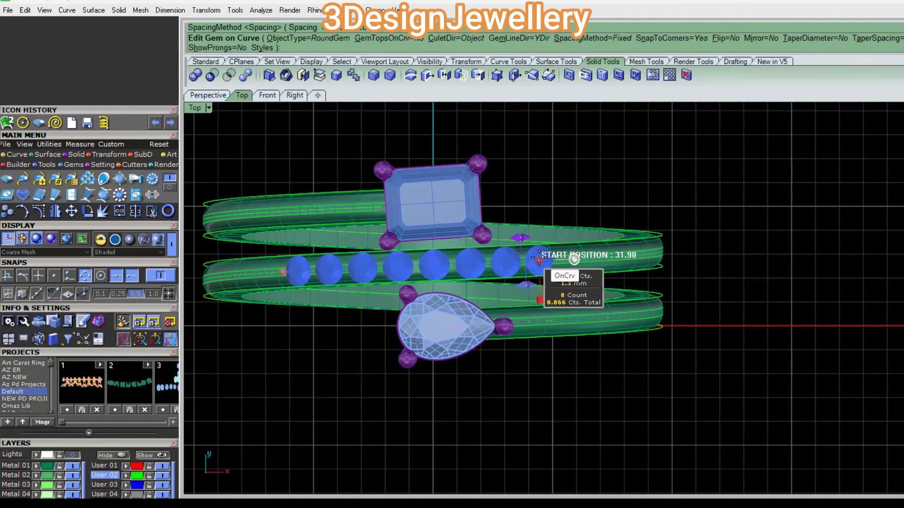
pyautogui.click(541, 260)
# Step: Move the gem row's end position to about 75.16 so the row holds seven gems
pyautogui.scroll(10, 490, 261)
pyautogui.moveTo(485, 264); pyautogui.dragTo(611, 326, button='right')
pyautogui.scroll(4, 573, 292)
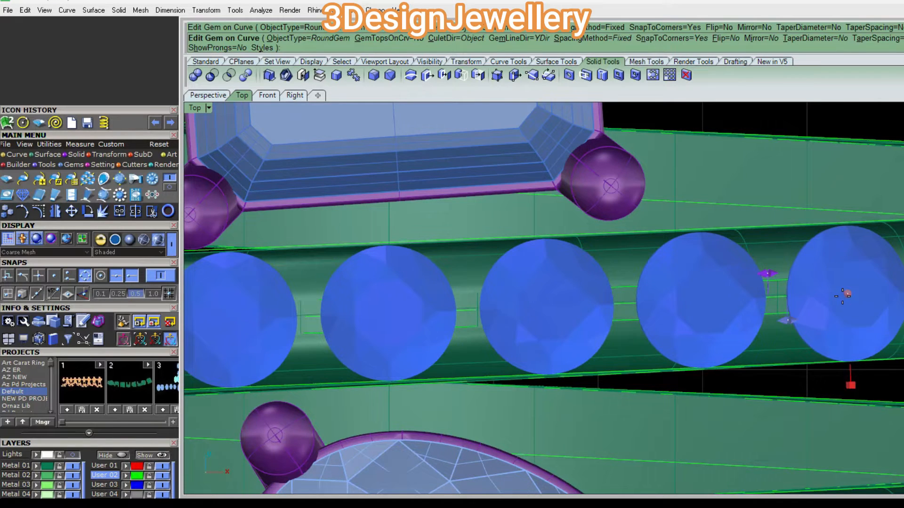
pyautogui.scroll(-5, 848, 293)
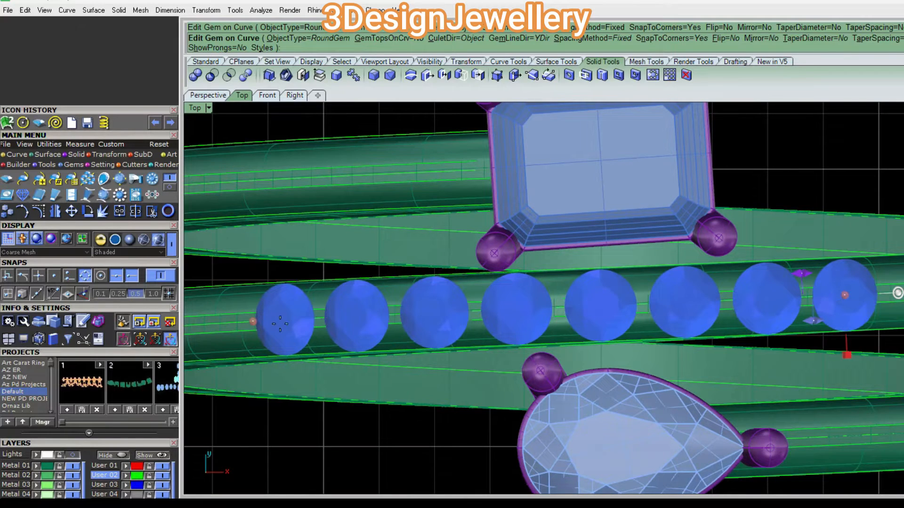
pyautogui.moveTo(253, 321); pyautogui.dragTo(304, 318)
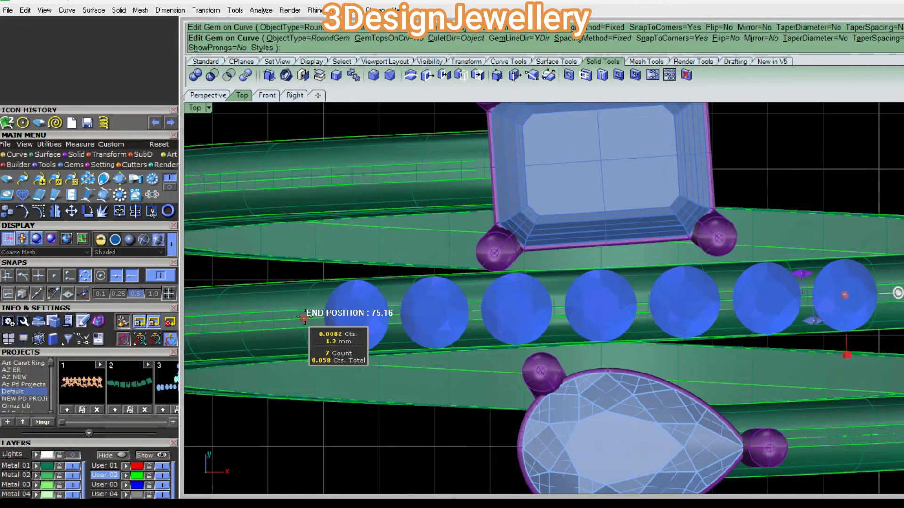
pyautogui.scroll(-4, 521, 312)
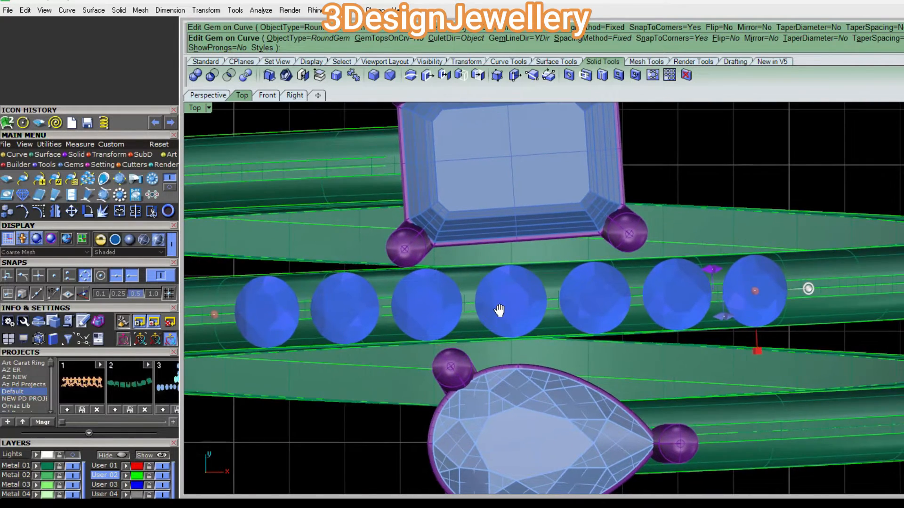
# Step: Add prongs to the seven round gems on the middle turn with a large prong diameter of 0.5 mm
pyautogui.scroll(-2, 559, 310)
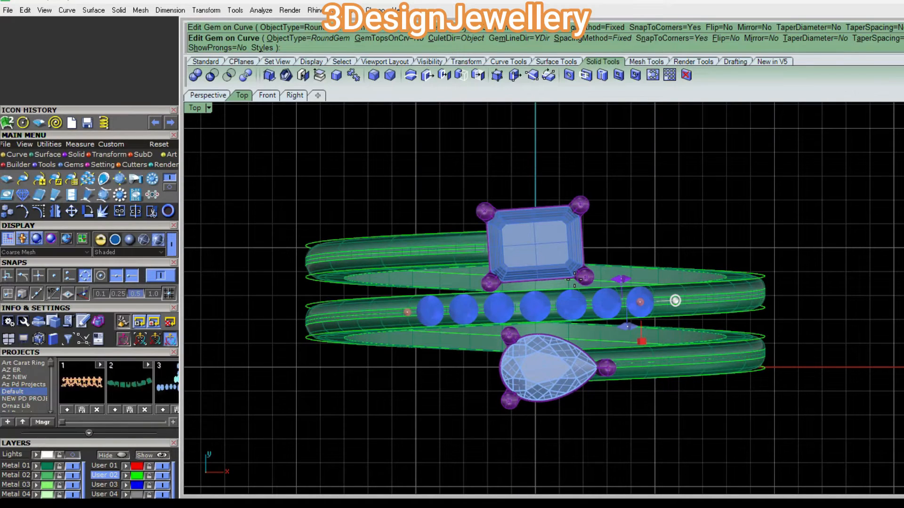
pyautogui.moveTo(564, 355); pyautogui.dragTo(597, 323, button='right')
pyautogui.scroll(4, 580, 292)
pyautogui.click(628, 307)
pyautogui.middleClick(597, 323)
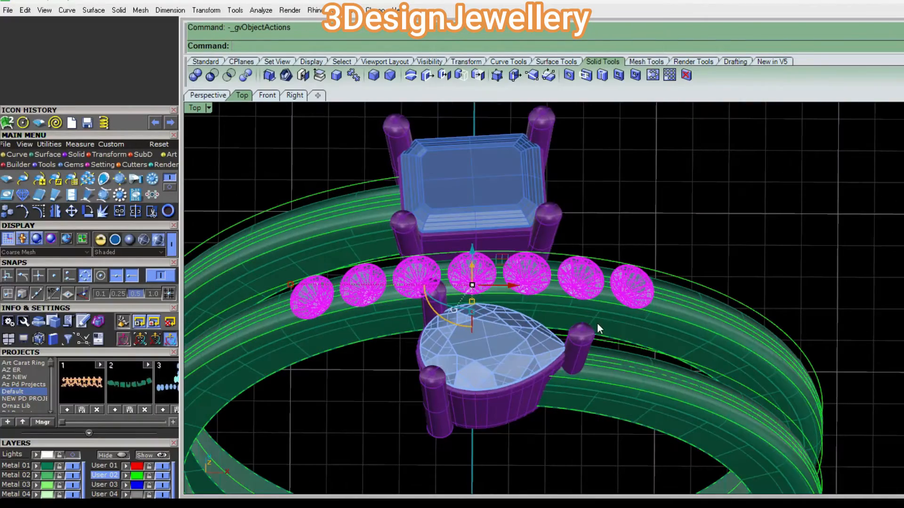
pyautogui.click(640, 378)
pyautogui.moveTo(638, 364); pyautogui.dragTo(689, 310, button='right')
pyautogui.scroll(7, 426, 360)
pyautogui.moveTo(426, 361); pyautogui.dragTo(400, 232, button='right')
pyautogui.click(270, 38)
pyautogui.write('.')
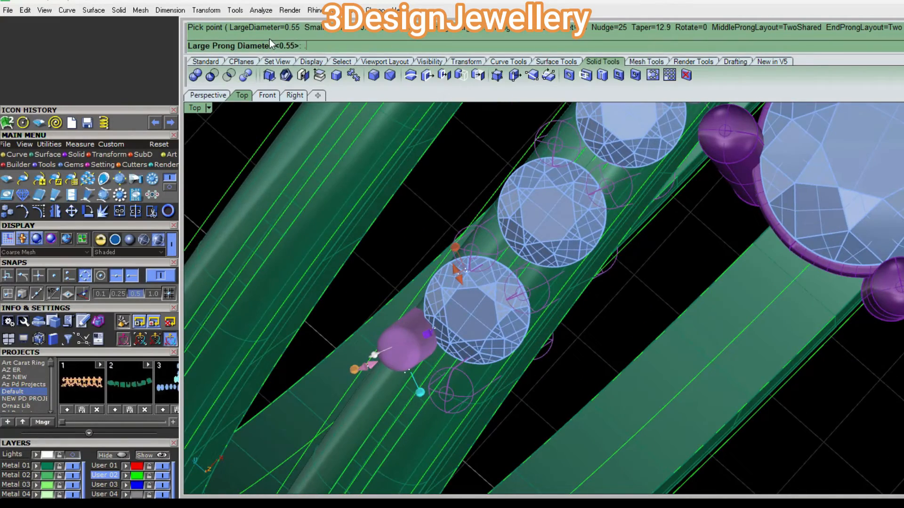
pyautogui.write('50')
pyautogui.press('Return')
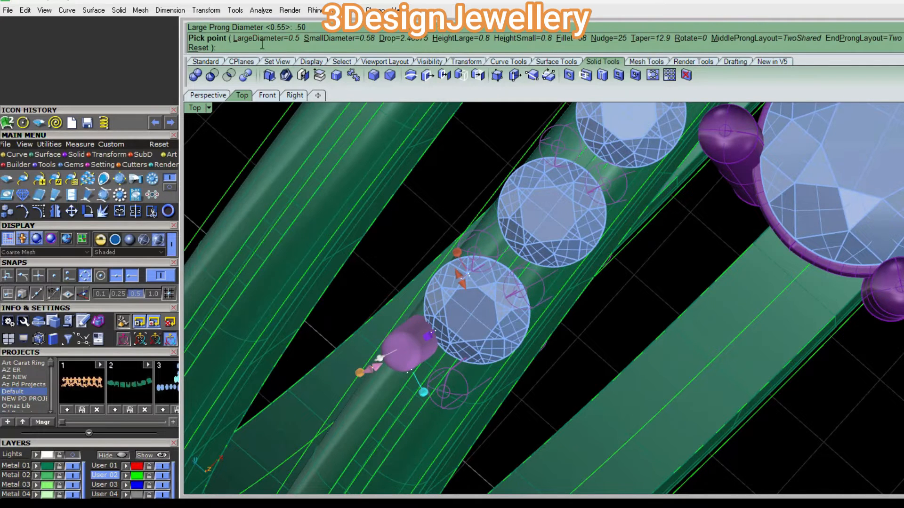
# Step: Set the nudge of the round gems' prongs to 20
pyautogui.scroll(2, 377, 367)
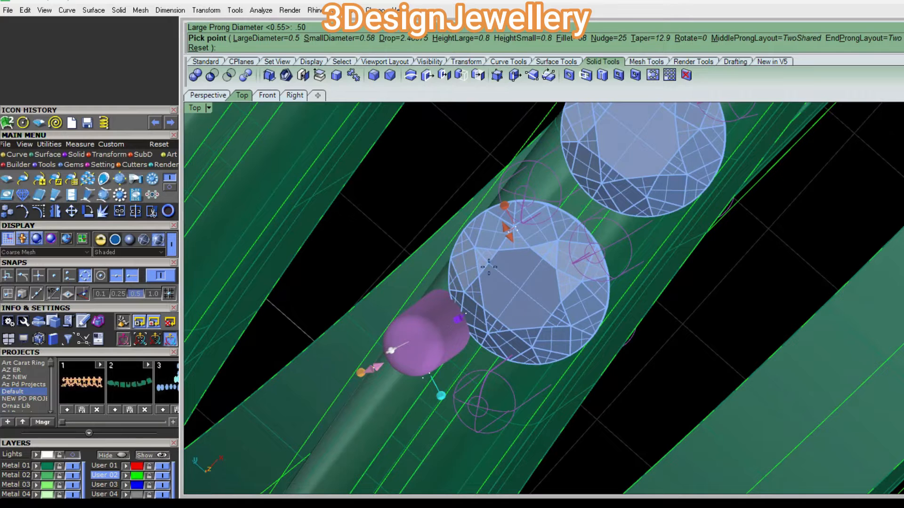
pyautogui.click(607, 38)
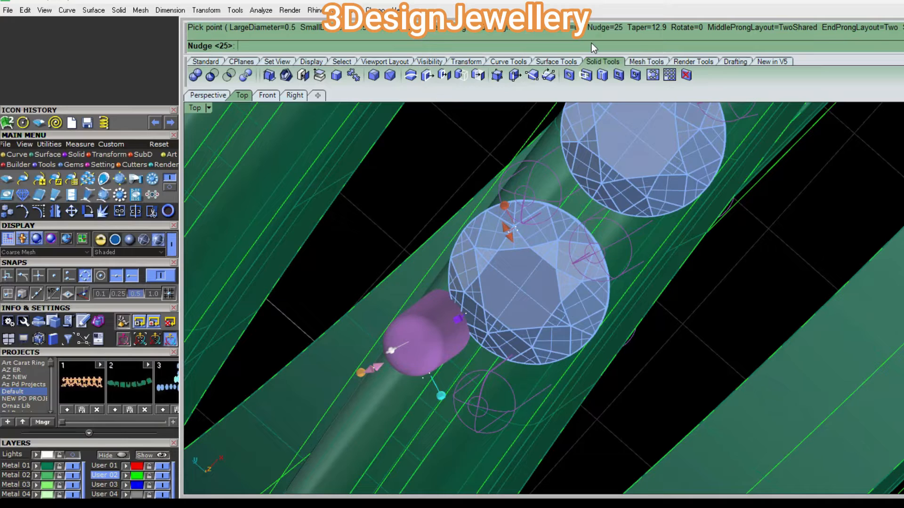
pyautogui.write('20')
pyautogui.press('Return')
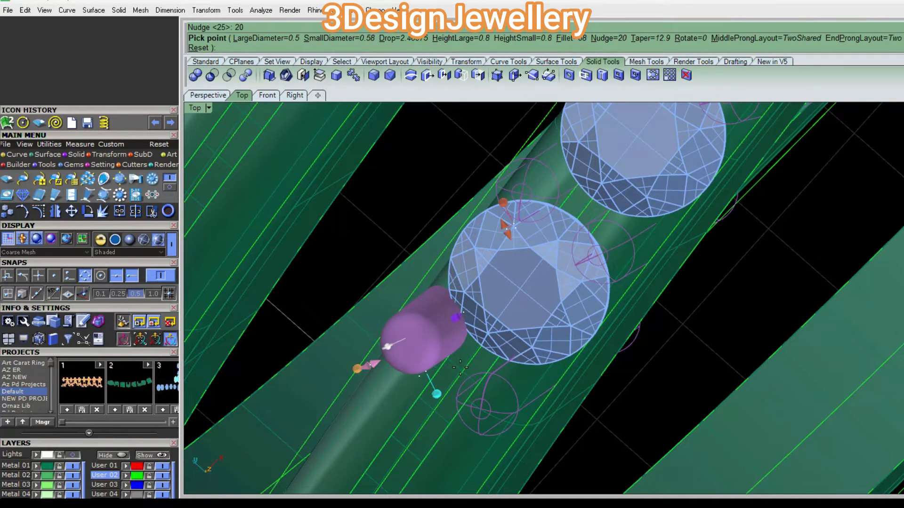
# Step: Adjust the drop of the round gems' prongs slightly at their lower ends and create the prongs
pyautogui.scroll(-3, 570, 322)
pyautogui.moveTo(570, 321); pyautogui.dragTo(585, 343, button='right')
pyautogui.moveTo(512, 329); pyautogui.dragTo(536, 393, button='right')
pyautogui.keyDown('ctrl'); pyautogui.keyDown('shift'); pyautogui.moveTo(603, 394); pyautogui.dragTo(445, 389, button='right'); pyautogui.keyUp('shift'); pyautogui.keyUp('ctrl')
pyautogui.moveTo(527, 373); pyautogui.dragTo(500, 390, button='right')
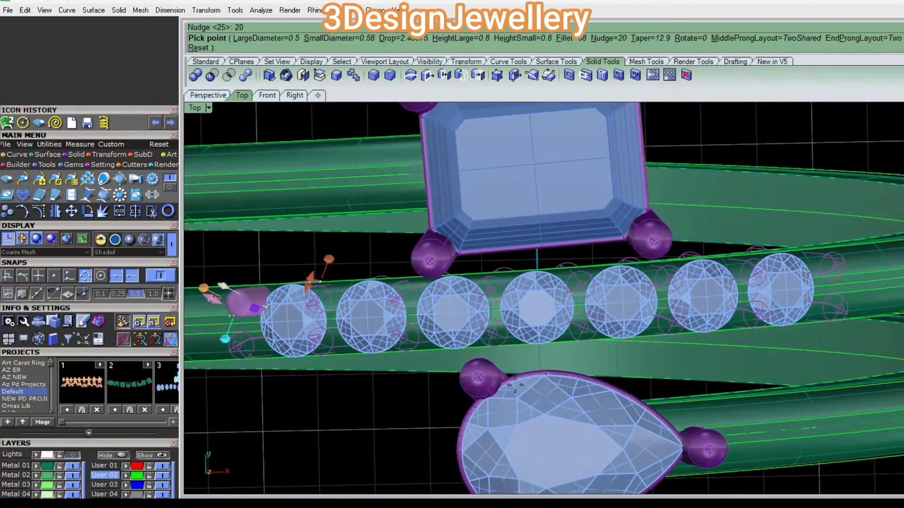
pyautogui.scroll(8, 565, 316)
pyautogui.scroll(-6, 568, 322)
pyautogui.keyDown('ctrl'); pyautogui.keyDown('shift'); pyautogui.moveTo(574, 351); pyautogui.dragTo(502, 259, button='right'); pyautogui.keyUp('shift'); pyautogui.keyUp('ctrl')
pyautogui.scroll(-6, 527, 302)
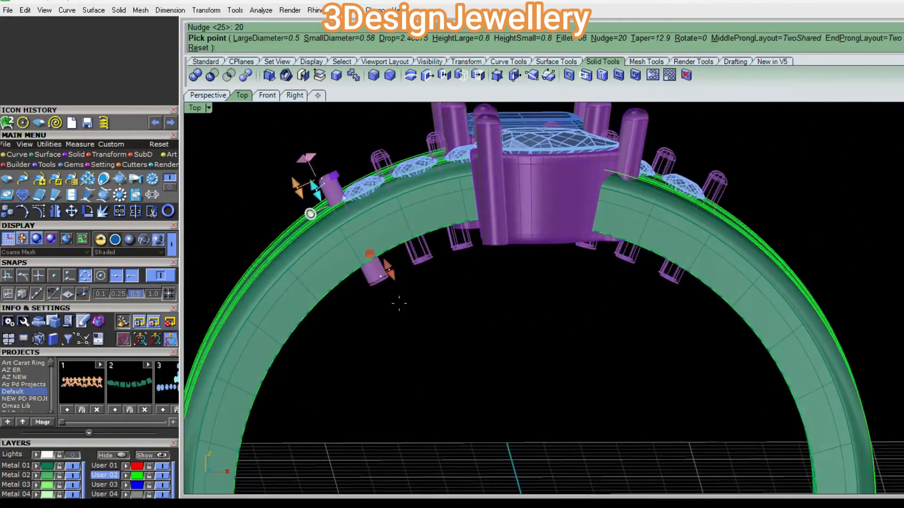
pyautogui.scroll(3, 399, 304)
pyautogui.moveTo(380, 254); pyautogui.dragTo(375, 247)
pyautogui.keyDown('ctrl'); pyautogui.keyDown('shift'); pyautogui.moveTo(509, 160); pyautogui.dragTo(665, 302, button='right'); pyautogui.keyUp('shift'); pyautogui.keyUp('ctrl')
pyautogui.rightClick(602, 293)
# Step: Remove the last round gem at the row's end from its group
pyautogui.scroll(-5, 607, 308)
pyautogui.scroll(3, 665, 302)
pyautogui.click(638, 257)
pyautogui.scroll(-4, 639, 265)
pyautogui.keyDown('ctrl'); pyautogui.keyDown('shift'); pyautogui.moveTo(638, 265); pyautogui.dragTo(591, 286, button='right'); pyautogui.keyUp('shift'); pyautogui.keyUp('ctrl')
pyautogui.press('Escape')
pyautogui.write('rg')
pyautogui.press('Return')
pyautogui.scroll(6, 627, 290)
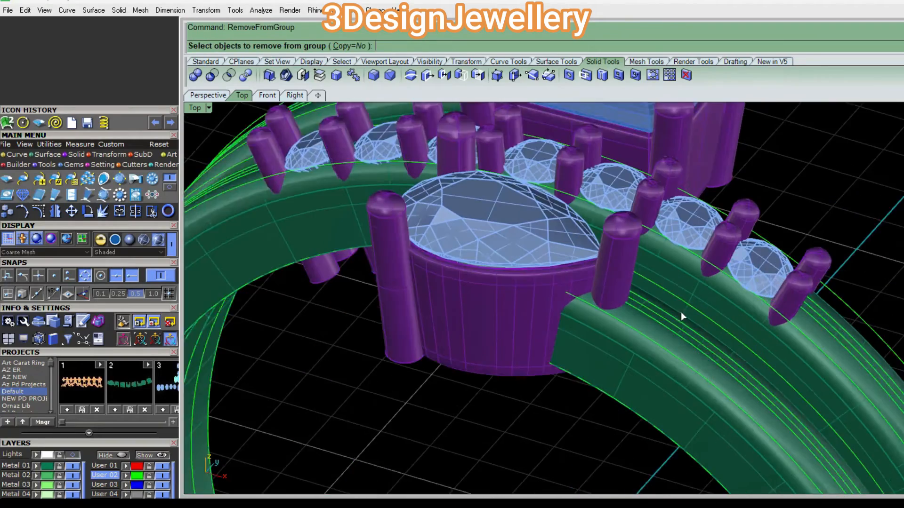
pyautogui.click(756, 253)
pyautogui.rightClick(756, 253)
# Step: Build a bezel in Gallery Rail mode for the ungrouped round gem at the row's end
pyautogui.scroll(-3, 745, 262)
pyautogui.moveTo(744, 262); pyautogui.dragTo(556, 234, button='right')
pyautogui.press('F6')
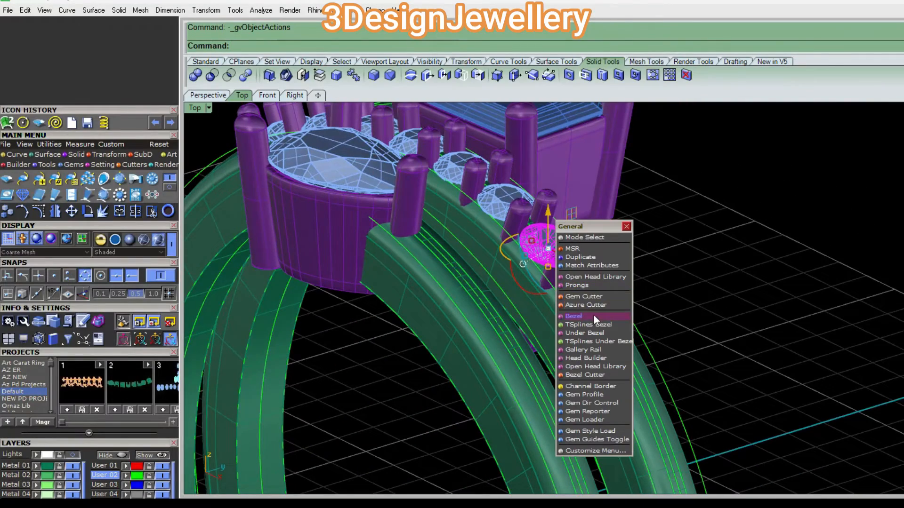
pyautogui.click(592, 317)
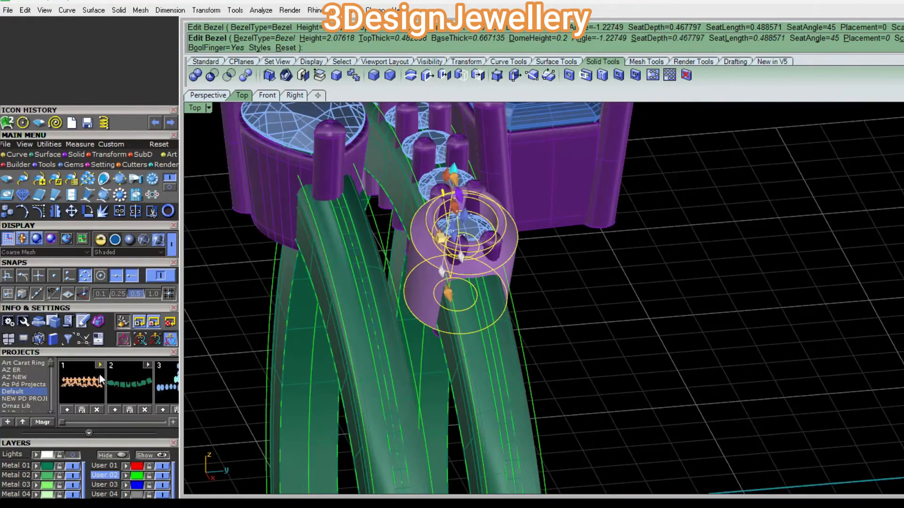
pyautogui.moveTo(125, 351); pyautogui.dragTo(97, 114)
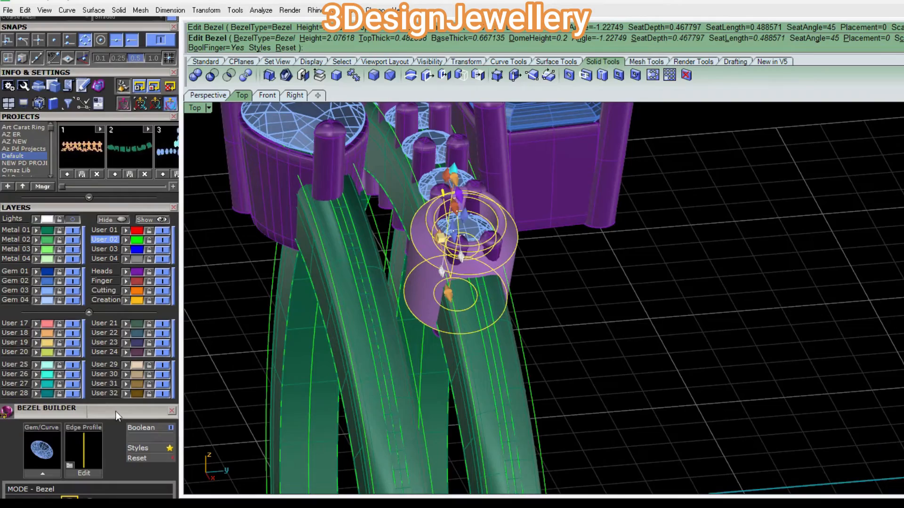
pyautogui.moveTo(115, 411); pyautogui.dragTo(118, 219)
pyautogui.click(113, 316)
pyautogui.moveTo(421, 250); pyautogui.dragTo(485, 324, button='right')
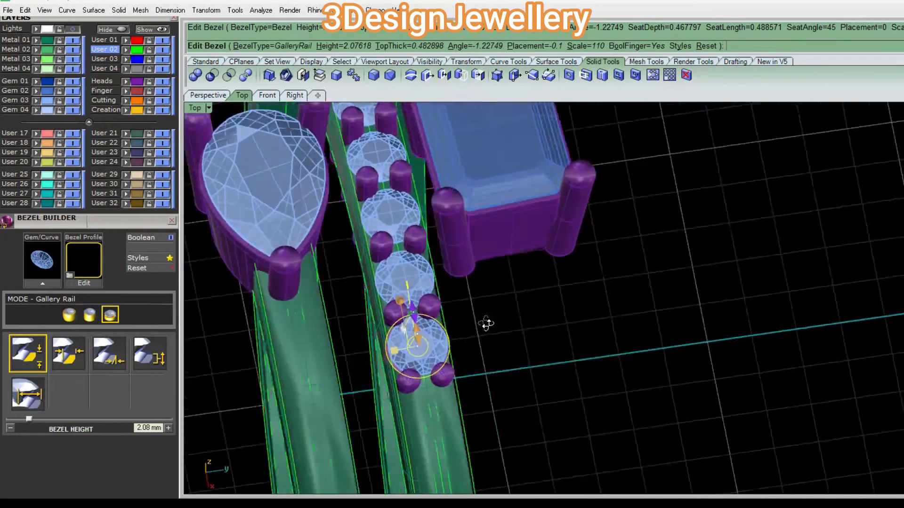
pyautogui.scroll(6, 416, 330)
pyautogui.moveTo(407, 312)
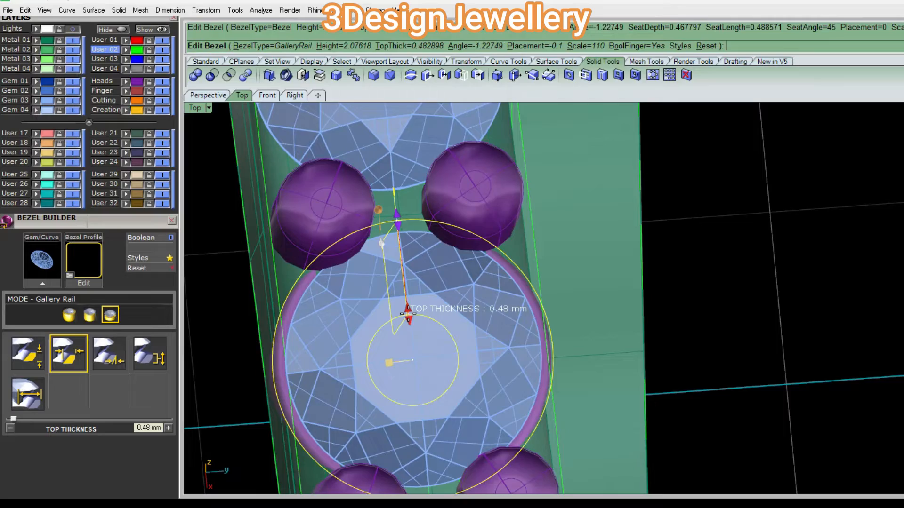
pyautogui.rightClick(408, 314)
# Step: Match the other six round gems' attributes to the end gem's complete styles so each gets a gallery rail
pyautogui.scroll(-8, 436, 297)
pyautogui.moveTo(437, 297); pyautogui.dragTo(491, 287, button='right')
pyautogui.click(500, 287)
pyautogui.scroll(-6, 487, 273)
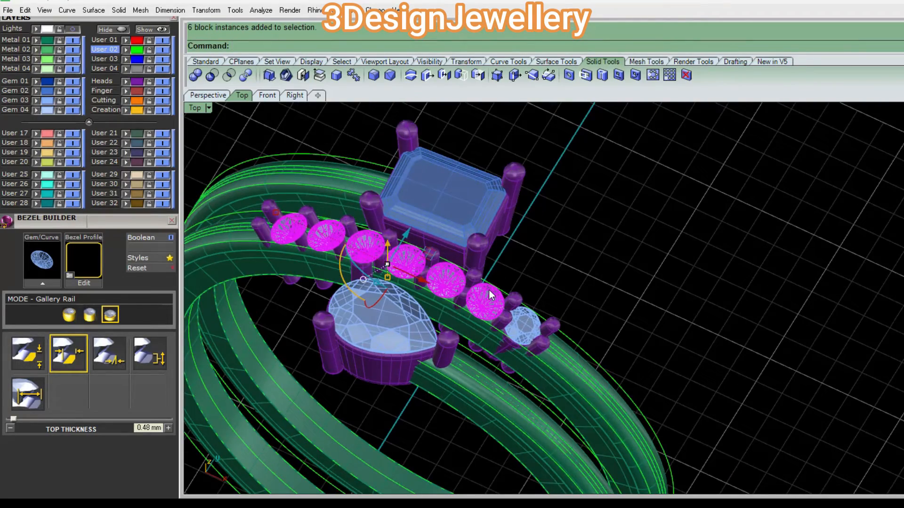
pyautogui.middleClick(488, 289)
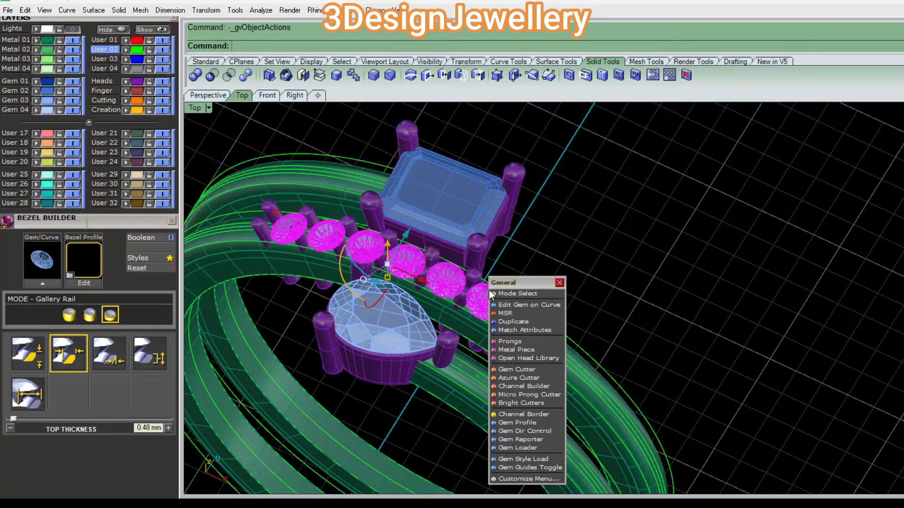
pyautogui.click(515, 331)
pyautogui.click(528, 327)
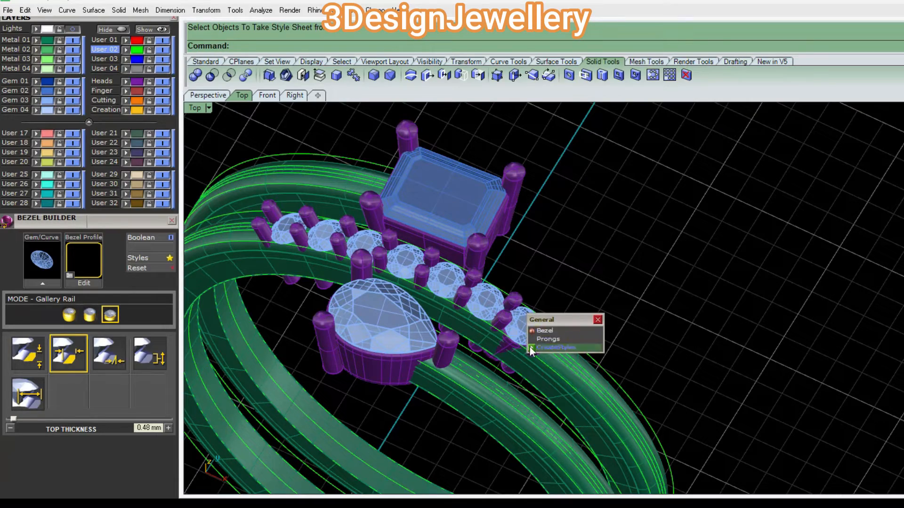
pyautogui.click(530, 347)
# Step: Create a solid cylinder filling the ring's finger opening as a cutter for the protruding prongs and rails
pyautogui.moveTo(446, 356); pyautogui.dragTo(481, 171, button='right')
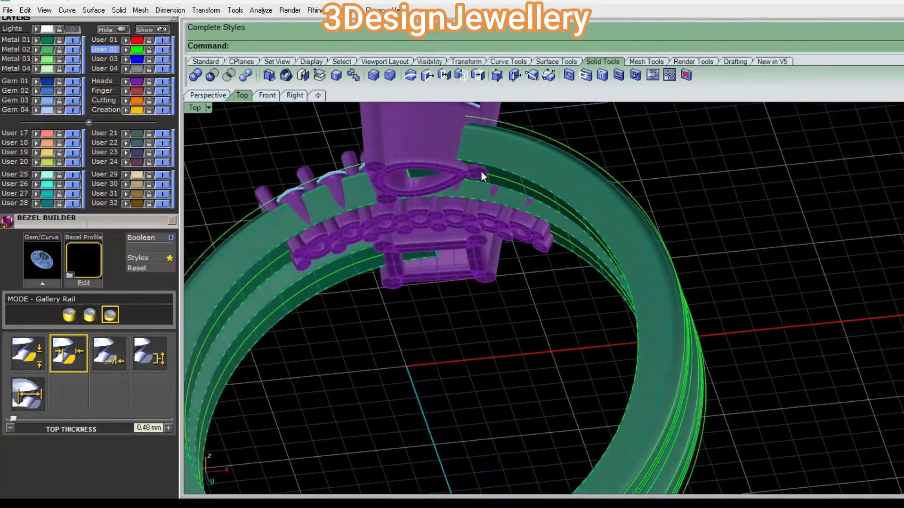
pyautogui.moveTo(465, 253); pyautogui.dragTo(275, 232, button='right')
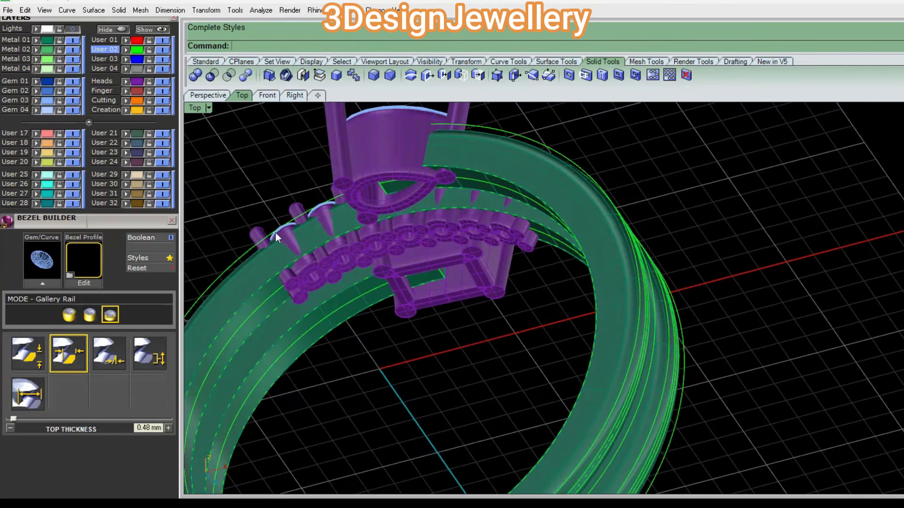
pyautogui.scroll(5, 107, 222)
pyautogui.click(74, 312)
pyautogui.click(236, 265)
pyautogui.moveTo(237, 264); pyautogui.dragTo(423, 298, button='right')
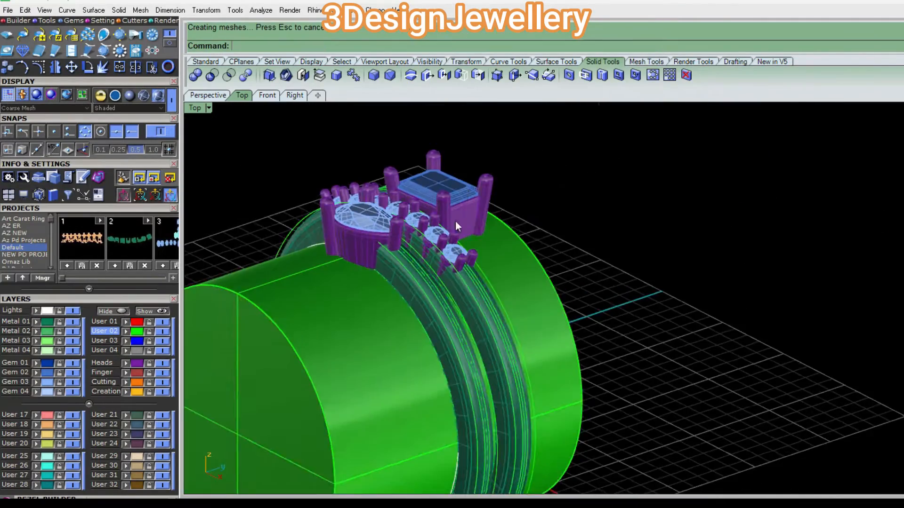
# Step: Subtract the finger cylinder from the round gems' prongs and gallery rails with Boolean Difference
pyautogui.scroll(3, 455, 221)
pyautogui.click(485, 266)
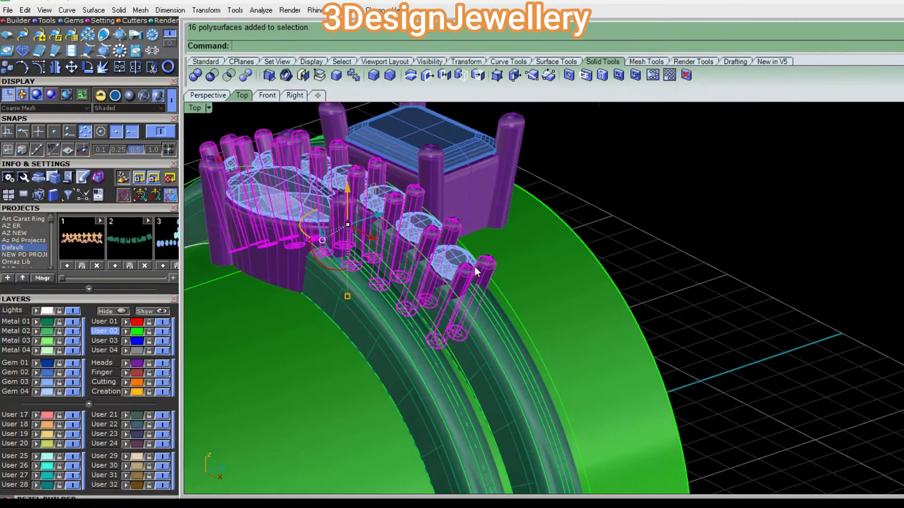
pyautogui.scroll(2, 474, 267)
pyautogui.keyDown('shift'); pyautogui.click(412, 288); pyautogui.keyUp('shift')
pyautogui.moveTo(383, 263); pyautogui.dragTo(483, 312, button='right')
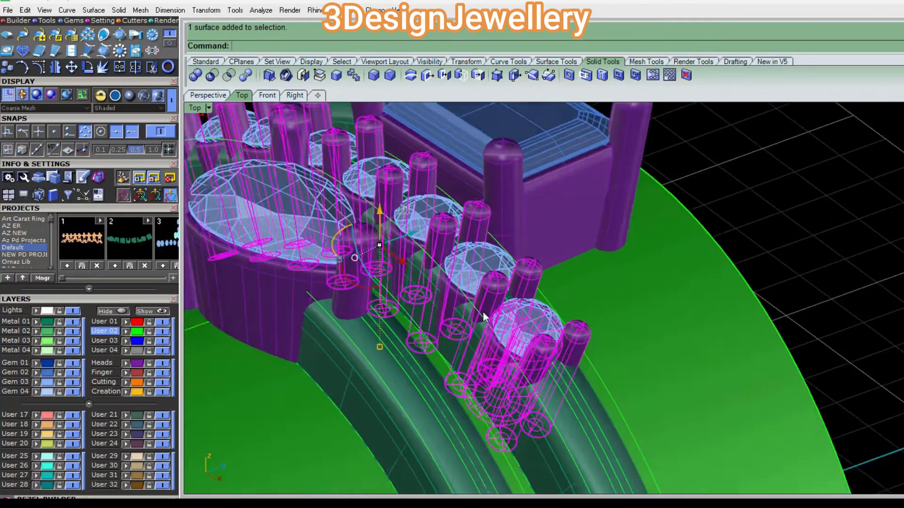
pyautogui.scroll(2, 480, 309)
pyautogui.keyDown('shift'); pyautogui.click(437, 299); pyautogui.keyUp('shift')
pyautogui.click(426, 277)
pyautogui.moveTo(389, 233); pyautogui.dragTo(482, 323, button='right')
pyautogui.scroll(4, 304, 216)
pyautogui.keyDown('shift'); pyautogui.click(306, 216); pyautogui.keyUp('shift')
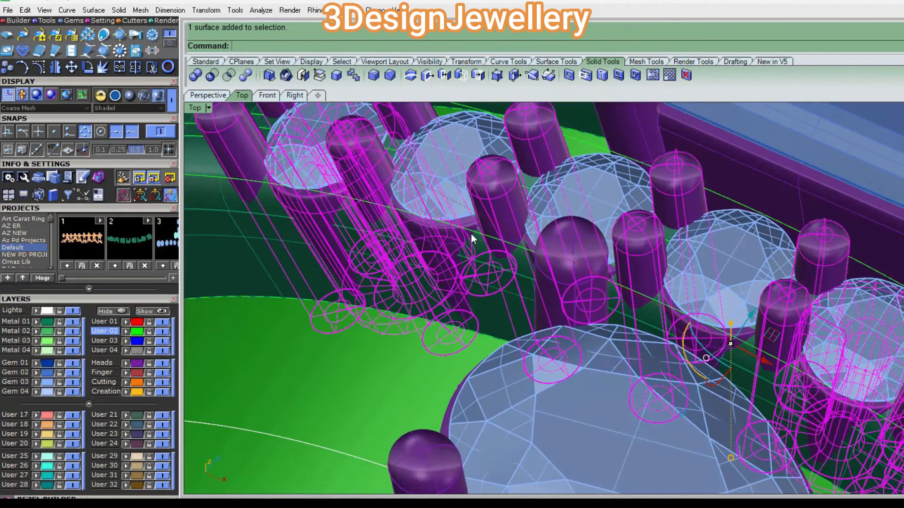
pyautogui.keyDown('shift'); pyautogui.click(450, 234); pyautogui.keyUp('shift')
pyautogui.moveTo(611, 271); pyautogui.dragTo(555, 287, button='right')
pyautogui.scroll(5, 554, 287)
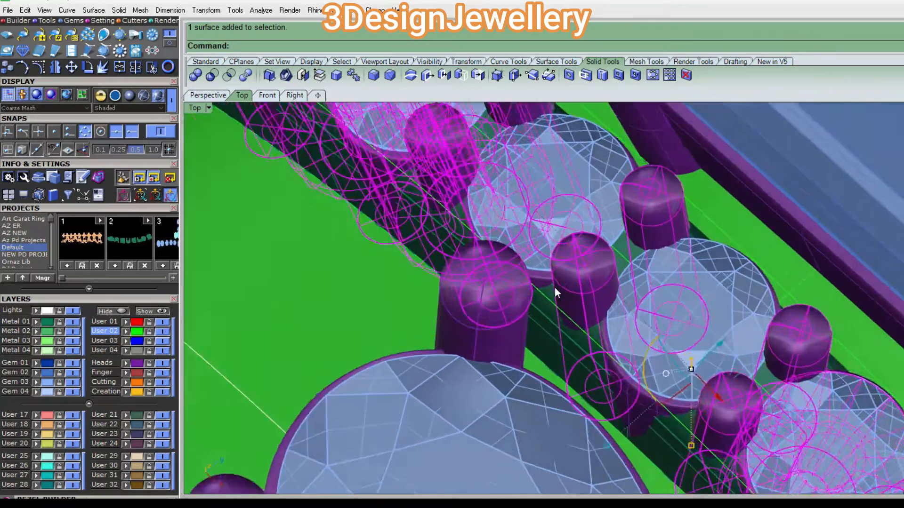
pyautogui.scroll(-4, 527, 279)
pyautogui.scroll(3, 582, 380)
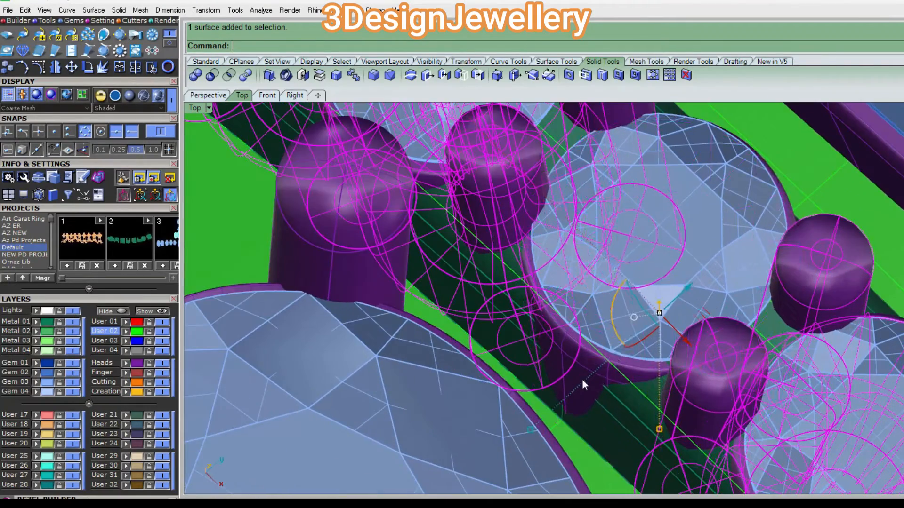
pyautogui.keyDown('shift'); pyautogui.click(582, 380); pyautogui.keyUp('shift')
pyautogui.scroll(-5, 582, 379)
pyautogui.moveTo(742, 394); pyautogui.dragTo(648, 301, button='right')
pyautogui.keyDown('ctrl'); pyautogui.click(681, 321); pyautogui.keyUp('ctrl')
pyautogui.scroll(-4, 677, 323)
pyautogui.keyDown('shift'); pyautogui.click(677, 323); pyautogui.keyUp('shift')
pyautogui.write('bd')
pyautogui.press('Return')
pyautogui.click(804, 302)
pyautogui.press('Return')
pyautogui.keyDown('ctrl'); pyautogui.keyDown('shift'); pyautogui.moveTo(804, 301); pyautogui.dragTo(516, 267, button='right'); pyautogui.keyUp('shift'); pyautogui.keyUp('ctrl')
pyautogui.scroll(4, 604, 328)
pyautogui.keyDown('ctrl'); pyautogui.keyDown('shift'); pyautogui.moveTo(605, 328); pyautogui.dragTo(588, 298, button='right'); pyautogui.keyUp('shift'); pyautogui.keyUp('ctrl')
pyautogui.scroll(-2, 607, 322)
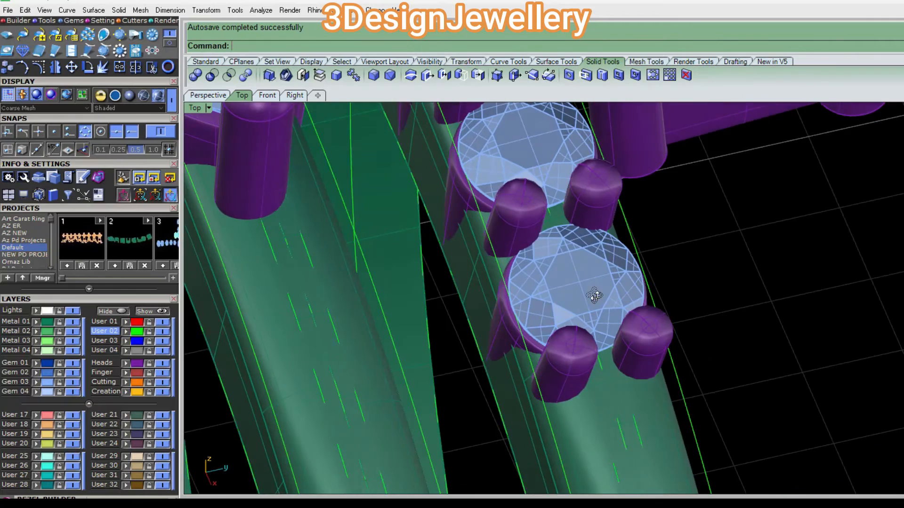
pyautogui.scroll(4, 588, 298)
pyautogui.keyDown('ctrl'); pyautogui.keyDown('shift'); pyautogui.moveTo(527, 344); pyautogui.dragTo(575, 315, button='right'); pyautogui.keyUp('shift'); pyautogui.keyUp('ctrl')
pyautogui.write('eO')
pyautogui.press('Return')
pyautogui.scroll(4, 554, 312)
pyautogui.click(558, 313)
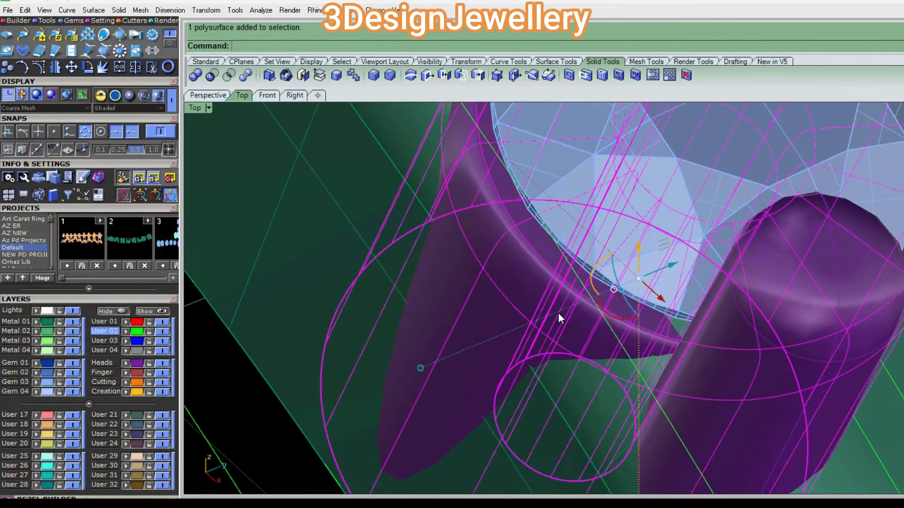
pyautogui.press('Escape')
# Step: Extrude the edge of the end gem's gallery rail on both sides into a solid cylinder through the band
pyautogui.write('ei')
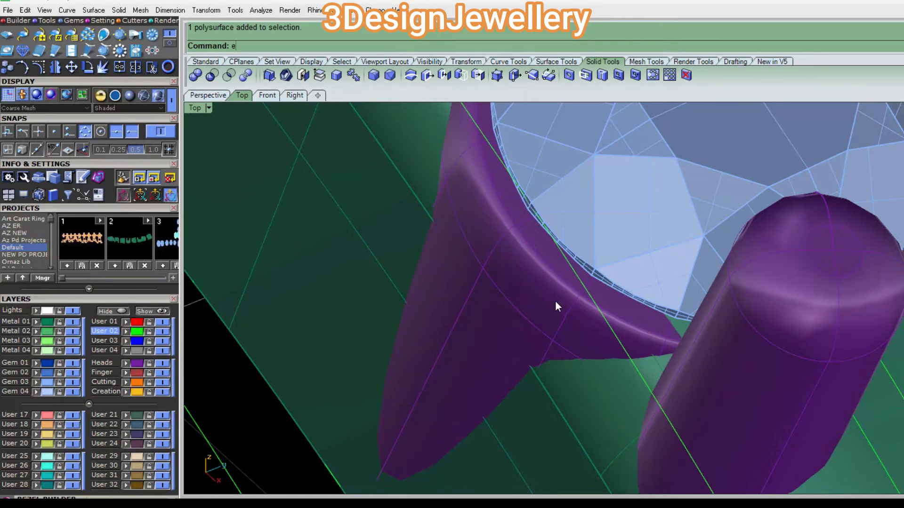
pyautogui.press('Return')
pyautogui.click(548, 296)
pyautogui.click(550, 277)
pyautogui.press('Return')
pyautogui.scroll(-6, 560, 266)
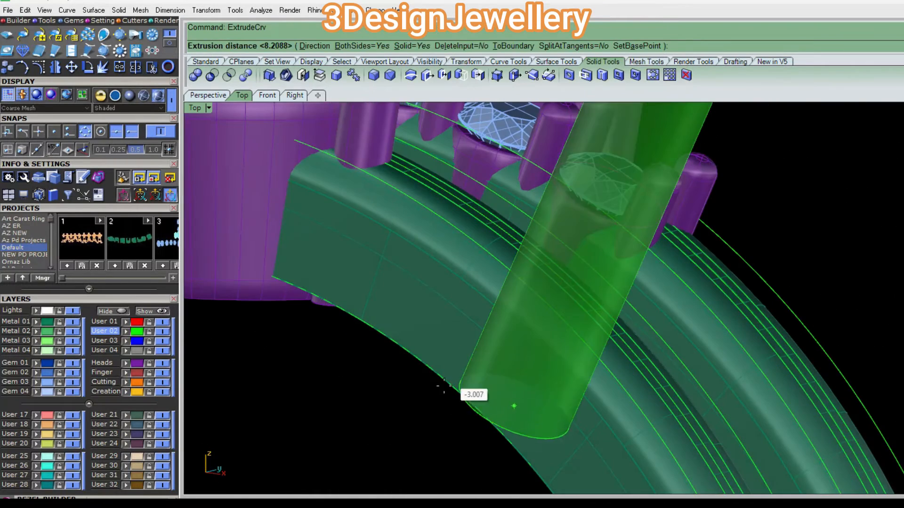
pyautogui.click(478, 369)
# Step: Scale the extruded cylinder slightly in width to fit the outline of the end gem's gallery rail
pyautogui.scroll(3, 572, 258)
pyautogui.click(581, 246)
pyautogui.keyDown('ctrl'); pyautogui.keyDown('shift'); pyautogui.moveTo(581, 247); pyautogui.dragTo(554, 270, button='right'); pyautogui.keyUp('shift'); pyautogui.keyUp('ctrl')
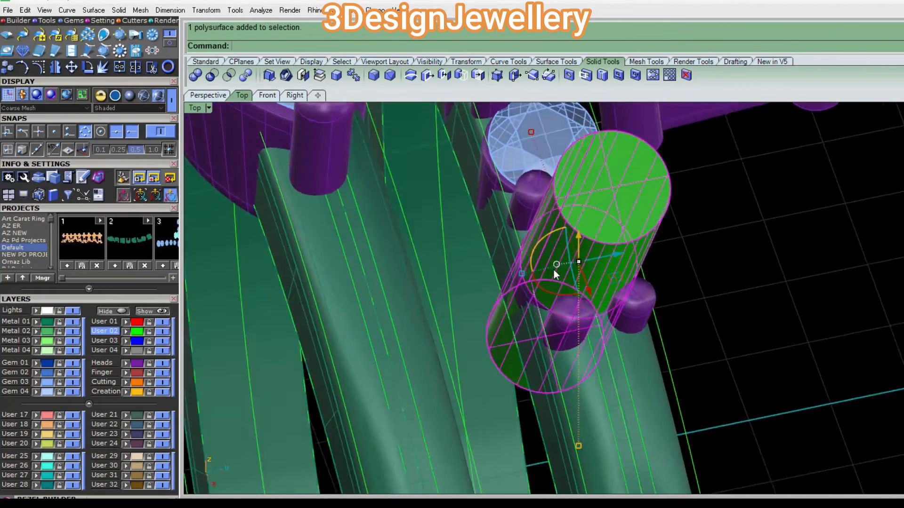
pyautogui.scroll(6, 541, 272)
pyautogui.keyDown('ctrl'); pyautogui.keyDown('shift'); pyautogui.moveTo(532, 318); pyautogui.dragTo(538, 349, button='right'); pyautogui.keyUp('shift'); pyautogui.keyUp('ctrl')
pyautogui.scroll(2, 646, 309)
pyautogui.moveTo(479, 312); pyautogui.dragTo(480, 296)
pyautogui.scroll(-10, 480, 295)
pyautogui.press('Escape')
pyautogui.click(493, 390)
pyautogui.scroll(8, 480, 294)
pyautogui.press('Escape')
pyautogui.click(507, 298)
pyautogui.scroll(3, 492, 330)
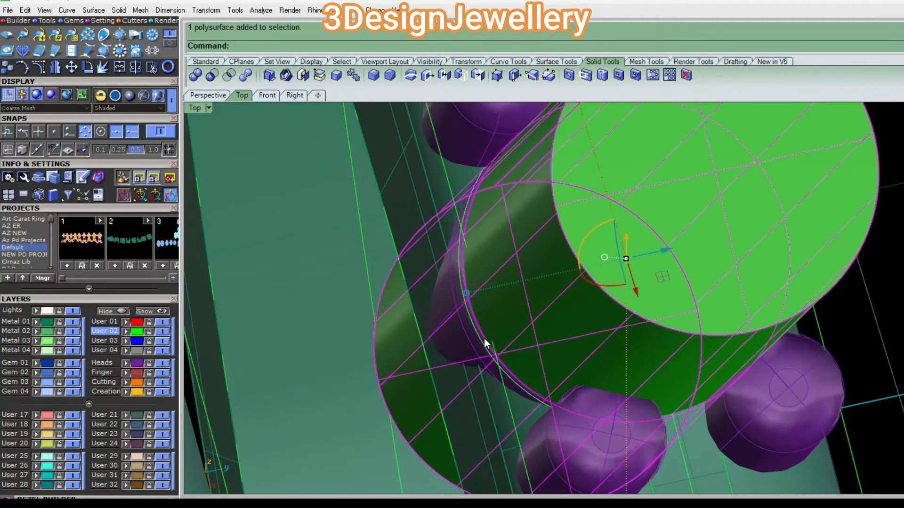
pyautogui.moveTo(466, 296); pyautogui.dragTo(464, 296)
pyautogui.scroll(-5, 450, 322)
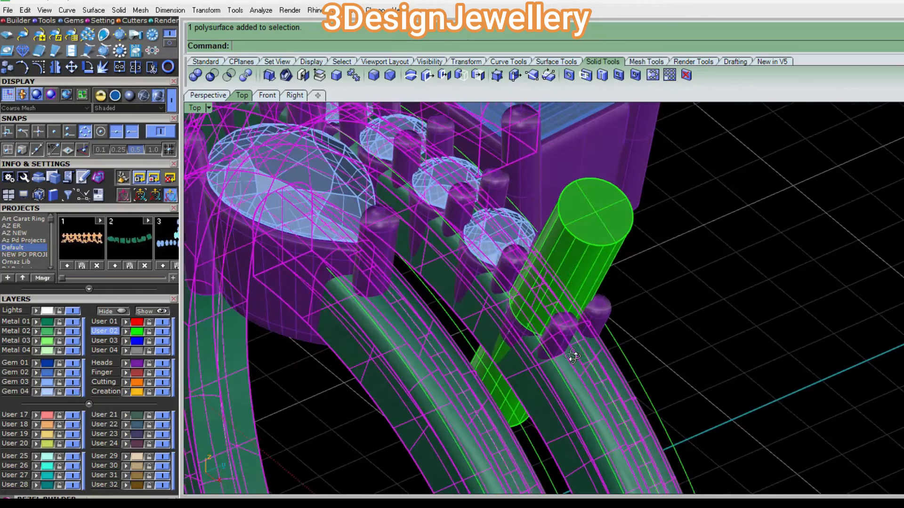
# Step: Subtract the cylinder from the band beneath the end round gem with Boolean Difference
pyautogui.write('bd')
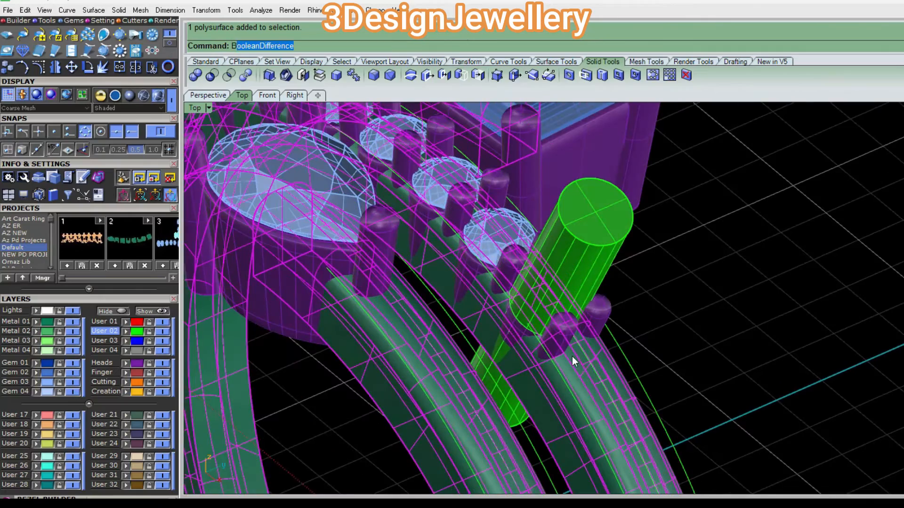
pyautogui.press('Return')
pyautogui.click(578, 270)
pyautogui.press('Return')
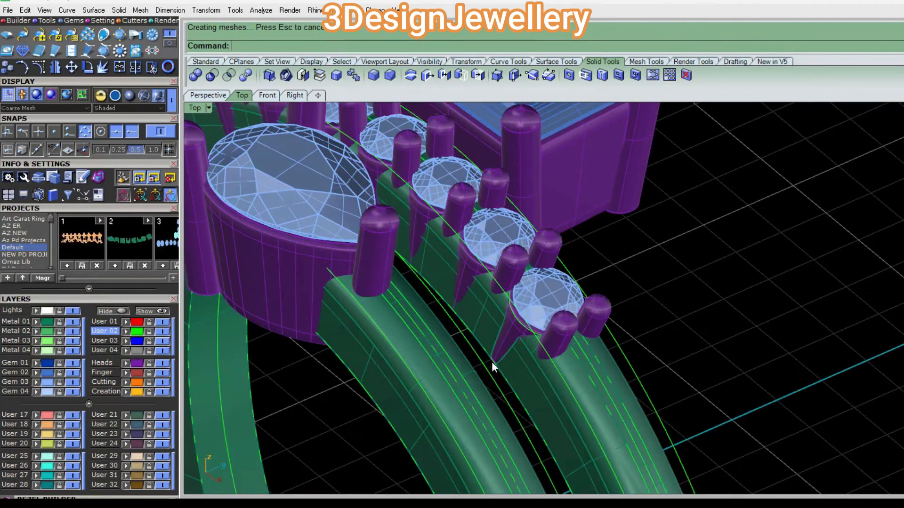
# Step: Extract the isocurve around the gallery rail of the round gem at the opposite end of the row
pyautogui.scroll(-7, 515, 374)
pyautogui.keyDown('ctrl'); pyautogui.keyDown('shift'); pyautogui.moveTo(603, 372); pyautogui.dragTo(506, 328, button='right'); pyautogui.keyUp('shift'); pyautogui.keyUp('ctrl')
pyautogui.scroll(5, 436, 329)
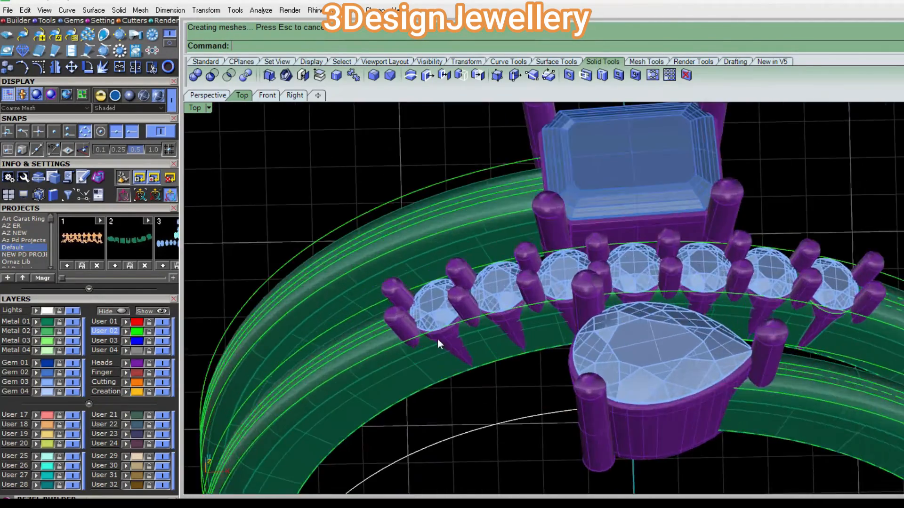
pyautogui.keyDown('ctrl'); pyautogui.keyDown('shift'); pyautogui.moveTo(436, 339); pyautogui.dragTo(431, 303, button='right'); pyautogui.keyUp('shift'); pyautogui.keyUp('ctrl')
pyautogui.write('ei')
pyautogui.press('Return')
pyautogui.scroll(10, 439, 304)
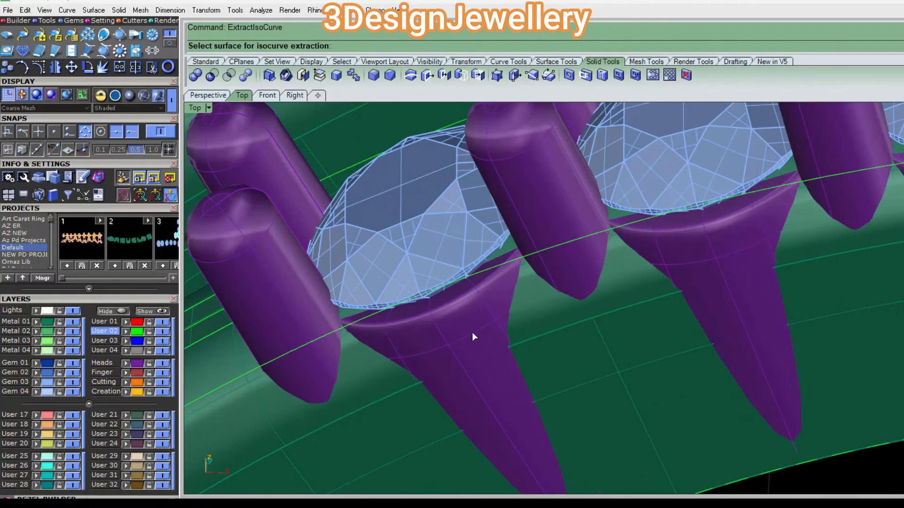
pyautogui.click(472, 337)
pyautogui.click(469, 334)
pyautogui.press('Return')
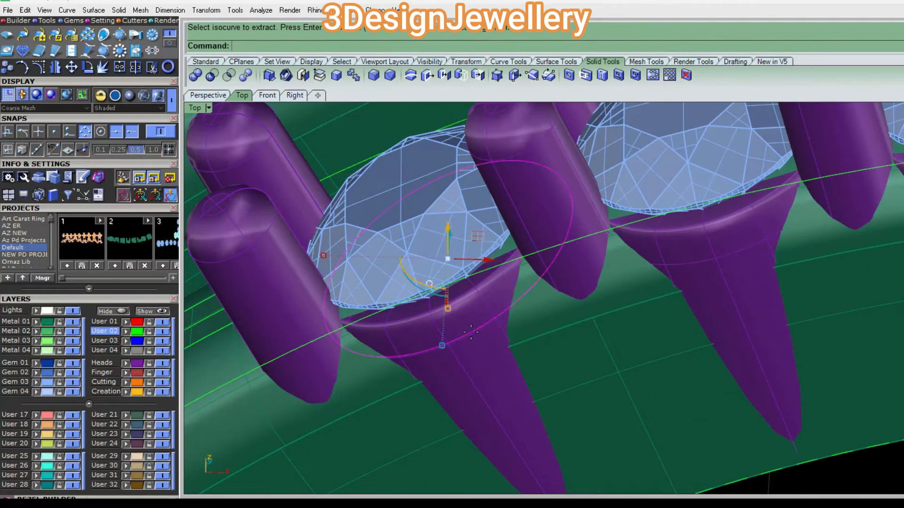
# Step: Extrude the extracted curve on both sides into a solid cylinder through the band
pyautogui.scroll(-8, 532, 380)
pyautogui.write('ec')
pyautogui.press('Return')
pyautogui.click(528, 387)
pyautogui.press('Escape')
# Step: Scale the extruded cylinder slightly to fit the end gem's gallery rail
pyautogui.keyDown('ctrl'); pyautogui.keyDown('shift'); pyautogui.moveTo(526, 389); pyautogui.dragTo(490, 419, button='right'); pyautogui.keyUp('shift'); pyautogui.keyUp('ctrl')
pyautogui.click(546, 402)
pyautogui.scroll(3, 507, 393)
pyautogui.scroll(4, 455, 419)
pyautogui.moveTo(450, 418); pyautogui.dragTo(450, 414)
# Step: Subtract the cylinder from the band with Boolean Difference and delete the leftover band segment beneath the round gems
pyautogui.scroll(-4, 515, 349)
pyautogui.keyDown('ctrl'); pyautogui.keyDown('shift'); pyautogui.moveTo(515, 351); pyautogui.dragTo(534, 330, button='right'); pyautogui.keyUp('shift'); pyautogui.keyUp('ctrl')
pyautogui.press('Escape')
pyautogui.click(623, 297)
pyautogui.moveTo(623, 297)
pyautogui.keyDown('ctrl'); pyautogui.keyDown('shift'); pyautogui.mouseDown(button='right')
pyautogui.moveTo(604, 313)
pyautogui.moveTo(617, 299)
pyautogui.mouseUp(button='right'); pyautogui.keyUp('shift'); pyautogui.keyUp('ctrl')
pyautogui.write('bd')
pyautogui.press('Return')
pyautogui.click(564, 369)
pyautogui.press('Return')
pyautogui.click(592, 321)
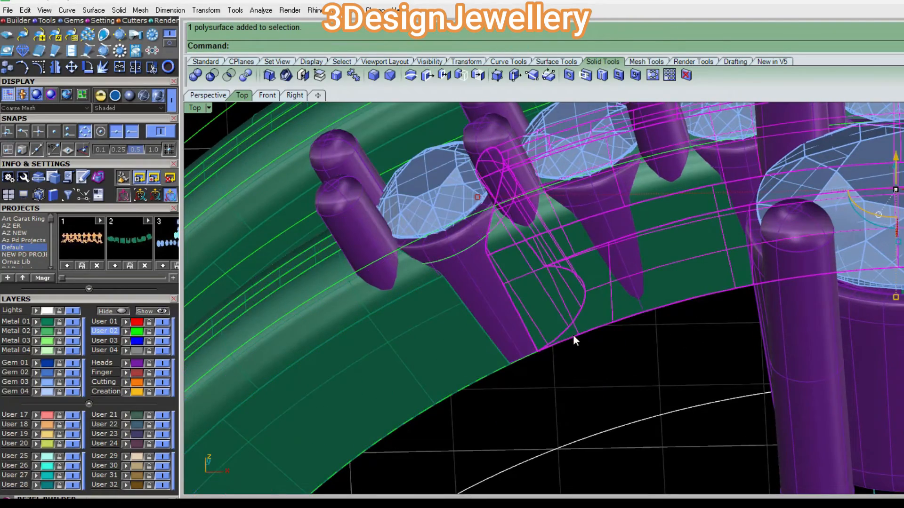
pyautogui.press('Delete')
# Step: Extrude the circular finger rail curve into a solid cylinder reaching past both ring turns and the two large heads
pyautogui.scroll(-6, 565, 339)
pyautogui.keyDown('ctrl'); pyautogui.keyDown('shift'); pyautogui.moveTo(527, 236); pyautogui.dragTo(567, 259, button='right'); pyautogui.keyUp('shift'); pyautogui.keyUp('ctrl')
pyautogui.click(442, 241)
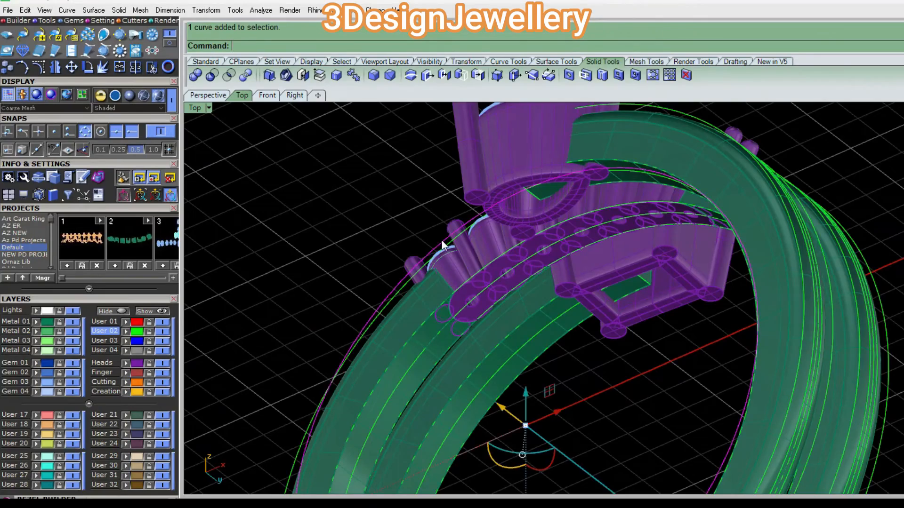
pyautogui.keyDown('ctrl'); pyautogui.keyDown('shift'); pyautogui.moveTo(441, 241); pyautogui.dragTo(542, 328, button='right'); pyautogui.keyUp('shift'); pyautogui.keyUp('ctrl')
pyautogui.write('e')
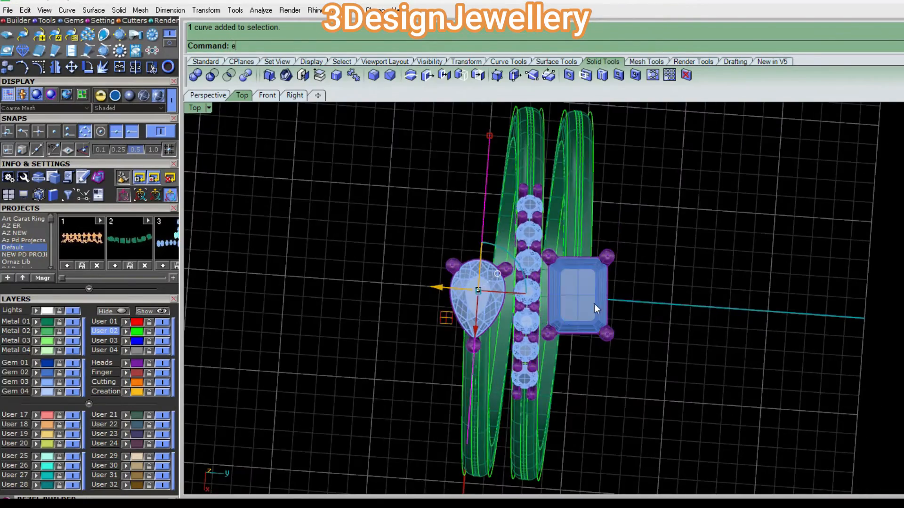
pyautogui.press('Return')
pyautogui.click(688, 305)
pyautogui.keyDown('ctrl'); pyautogui.keyDown('shift'); pyautogui.moveTo(689, 305); pyautogui.dragTo(485, 267, button='right'); pyautogui.keyUp('shift'); pyautogui.keyUp('ctrl')
# Step: Subtract the finger cylinder from the pear and emerald-cut gem heads with Boolean Difference
pyautogui.scroll(7, 506, 331)
pyautogui.click(510, 346)
pyautogui.keyDown('shift'); pyautogui.click(664, 323); pyautogui.keyUp('shift')
pyautogui.keyDown('ctrl'); pyautogui.keyDown('shift'); pyautogui.moveTo(664, 323); pyautogui.dragTo(617, 312, button='right'); pyautogui.keyUp('shift'); pyautogui.keyUp('ctrl')
pyautogui.write('bd')
pyautogui.press('Return')
pyautogui.click(669, 364)
pyautogui.press('Return')
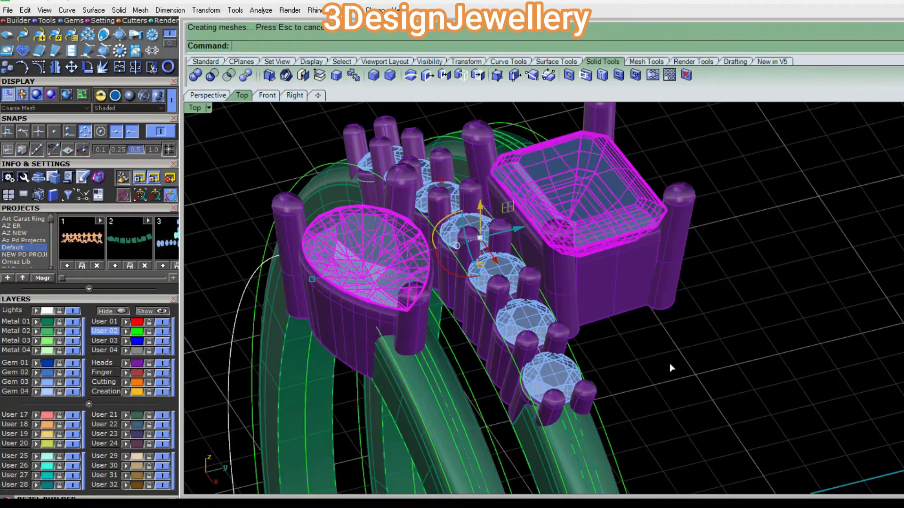
pyautogui.scroll(-4, 670, 364)
pyautogui.keyDown('ctrl'); pyautogui.keyDown('shift'); pyautogui.moveTo(504, 334); pyautogui.dragTo(605, 166, button='right'); pyautogui.keyUp('shift'); pyautogui.keyUp('ctrl')
pyautogui.scroll(10, 583, 197)
pyautogui.scroll(-6, 580, 205)
pyautogui.keyDown('ctrl'); pyautogui.keyDown('shift'); pyautogui.moveTo(580, 205); pyautogui.dragTo(504, 334, button='right'); pyautogui.keyUp('shift'); pyautogui.keyUp('ctrl')
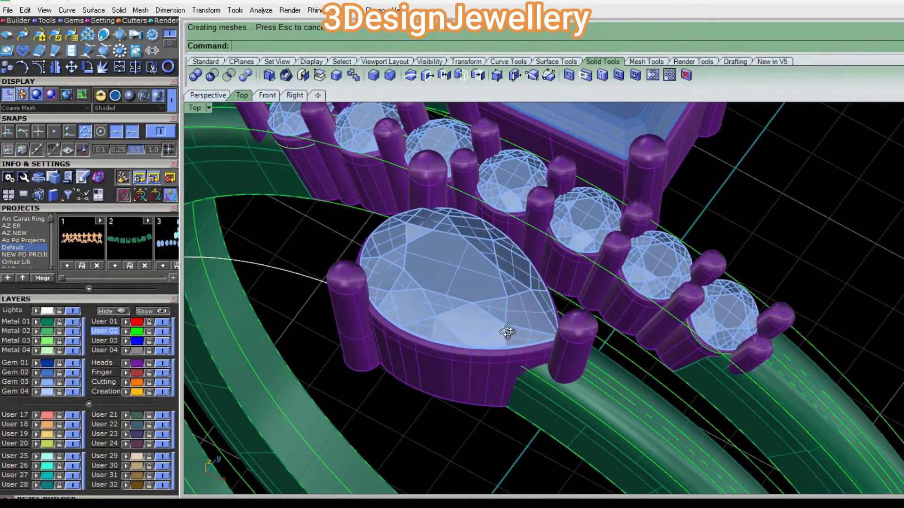
pyautogui.middleClick(501, 338)
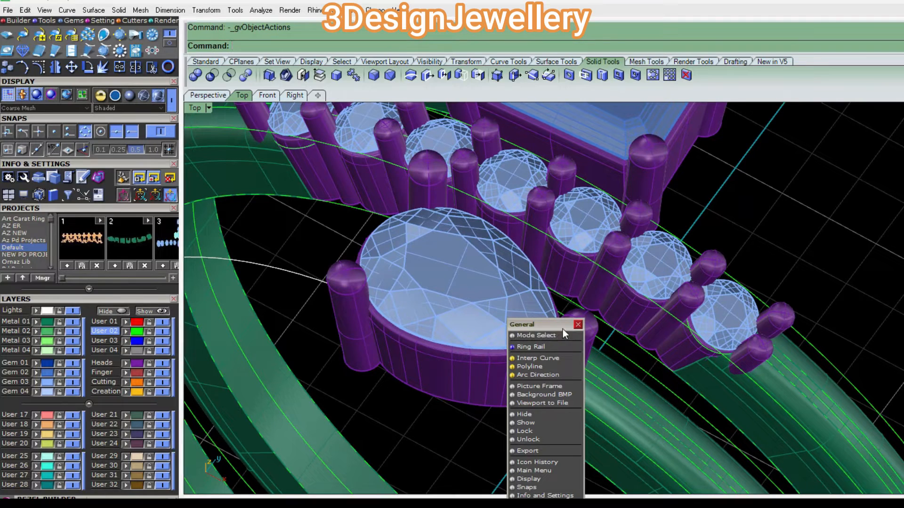
pyautogui.click(573, 338)
pyautogui.keyDown('ctrl'); pyautogui.keyDown('shift'); pyautogui.moveTo(550, 343); pyautogui.dragTo(455, 365, button='right'); pyautogui.keyUp('shift'); pyautogui.keyUp('ctrl')
pyautogui.scroll(2, 523, 347)
pyautogui.write('ei')
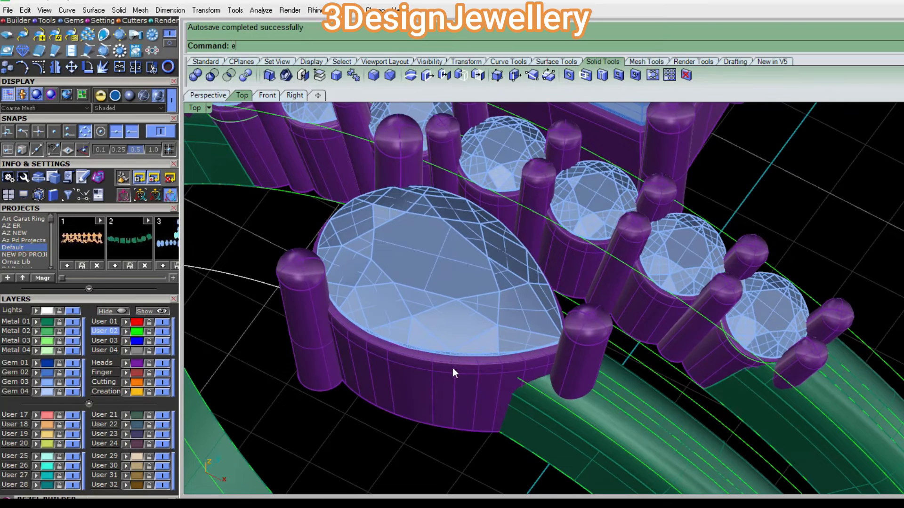
pyautogui.press('Return')
pyautogui.click(445, 391)
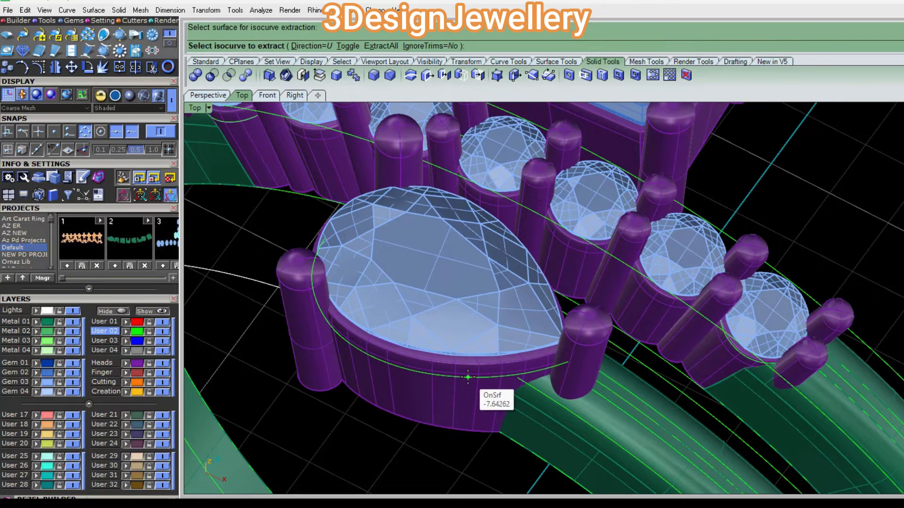
pyautogui.press('Escape')
# Step: Remove the pear gem from its group
pyautogui.moveTo(433, 346)
pyautogui.keyDown('ctrl'); pyautogui.keyDown('shift'); pyautogui.mouseDown(button='right')
pyautogui.moveTo(466, 344)
pyautogui.moveTo(442, 359)
pyautogui.moveTo(450, 343)
pyautogui.mouseUp(button='right'); pyautogui.keyUp('shift'); pyautogui.keyUp('ctrl')
pyautogui.write('rg')
pyautogui.press('Return')
pyautogui.click(462, 307)
pyautogui.rightClick(464, 306)
# Step: Apply a Gem Guides bezel profile with offset amount 0 to the pear gem
pyautogui.press('F6')
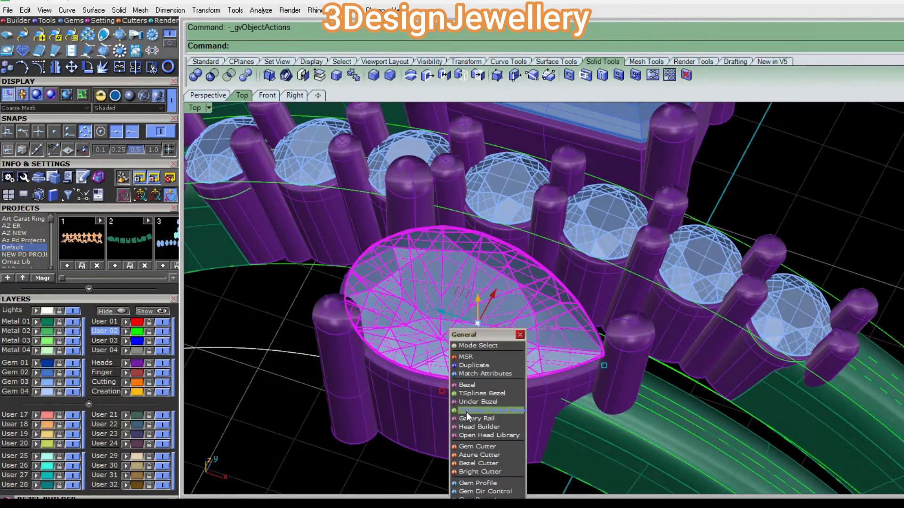
pyautogui.moveTo(495, 334); pyautogui.dragTo(576, 198)
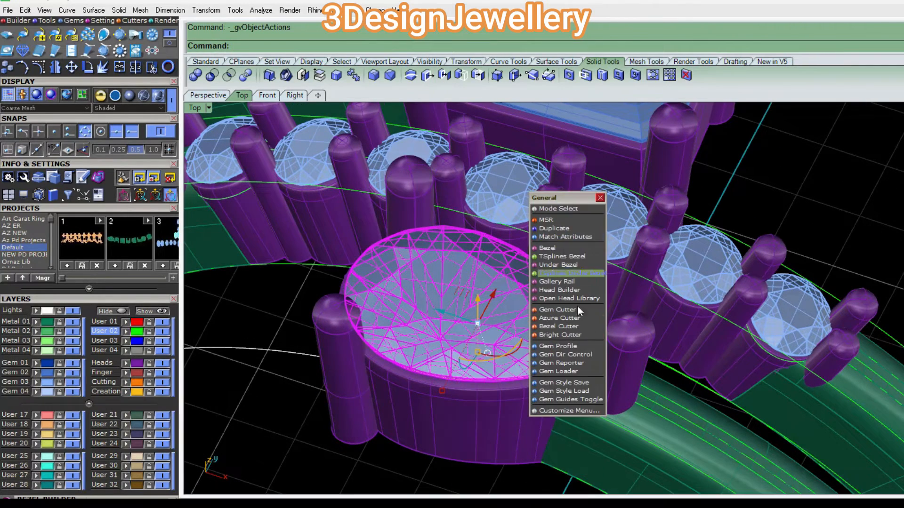
pyautogui.click(566, 400)
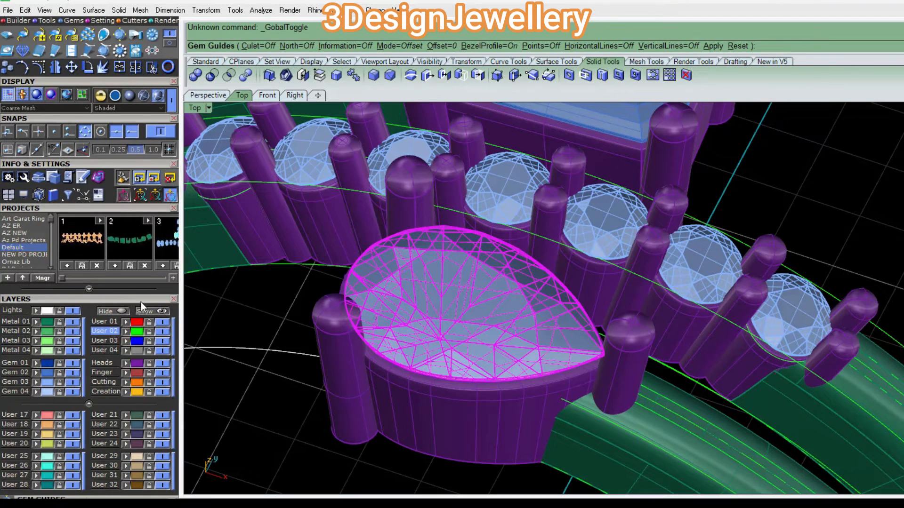
pyautogui.moveTo(141, 302); pyautogui.dragTo(123, 53)
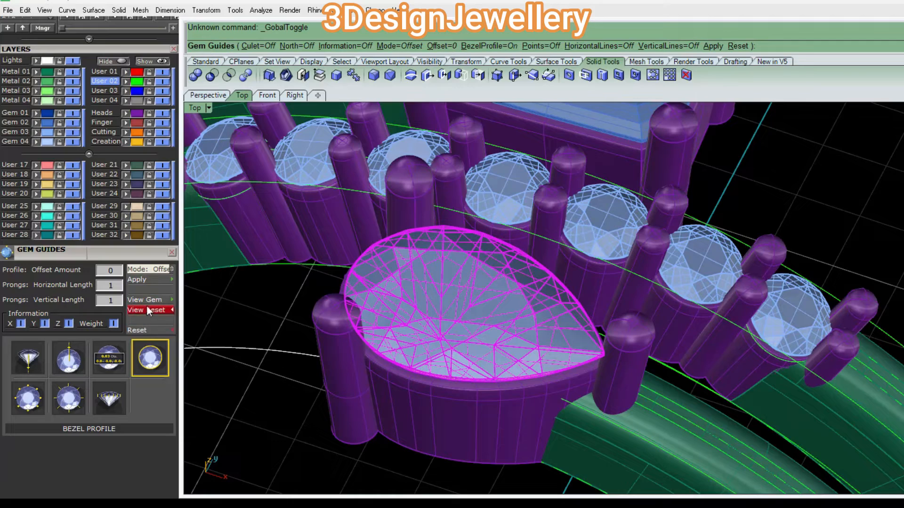
pyautogui.click(153, 280)
# Step: Extrude the pear gem's bezel profile curve on both sides into a solid through the head and band
pyautogui.scroll(8, 489, 325)
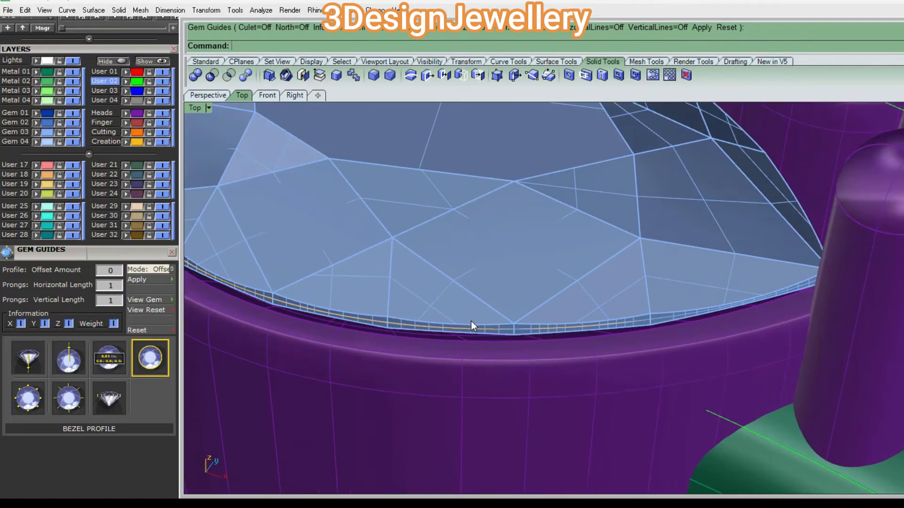
pyautogui.click(468, 331)
pyautogui.click(468, 362)
pyautogui.scroll(-8, 510, 319)
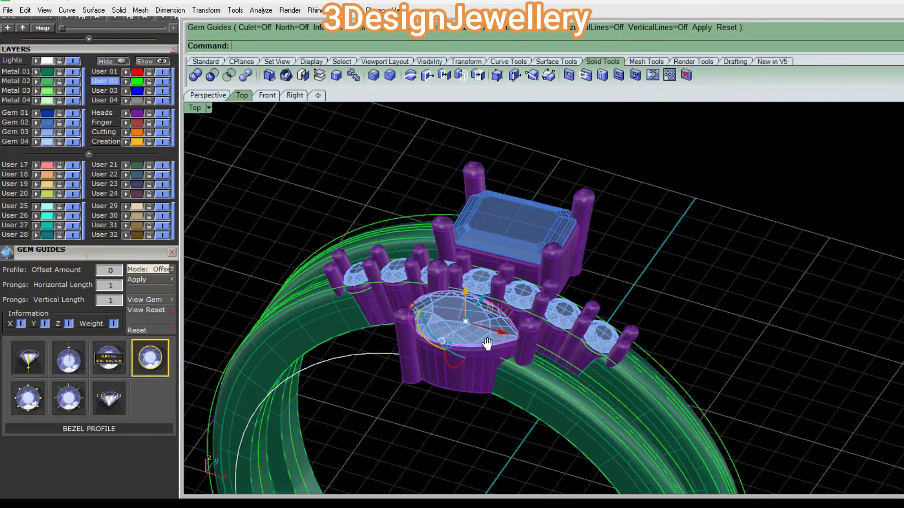
pyautogui.write('e')
pyautogui.press('Return')
pyautogui.click(466, 404)
# Step: Scale the pear-shaped solid down in height so that its lower end stays just below the head
pyautogui.click(417, 313)
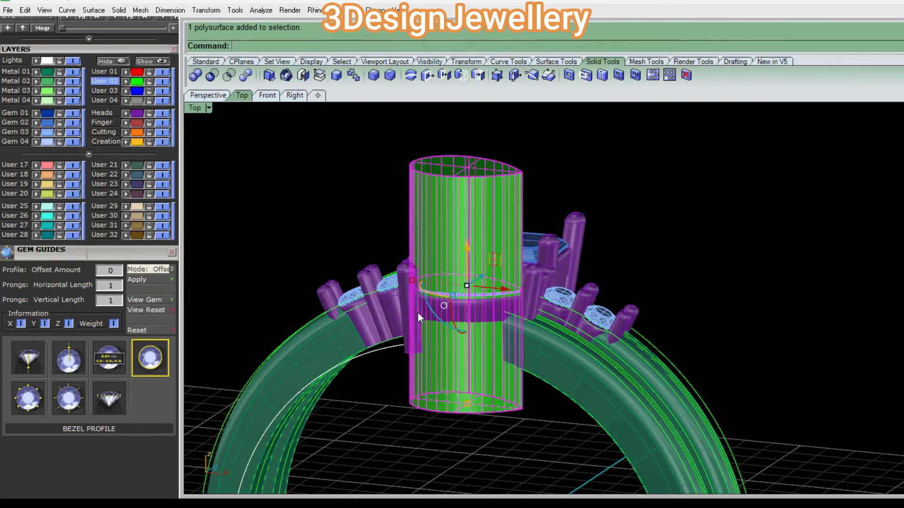
pyautogui.moveTo(417, 312); pyautogui.dragTo(456, 442, button='right')
pyautogui.scroll(6, 471, 419)
pyautogui.moveTo(487, 417); pyautogui.dragTo(483, 377)
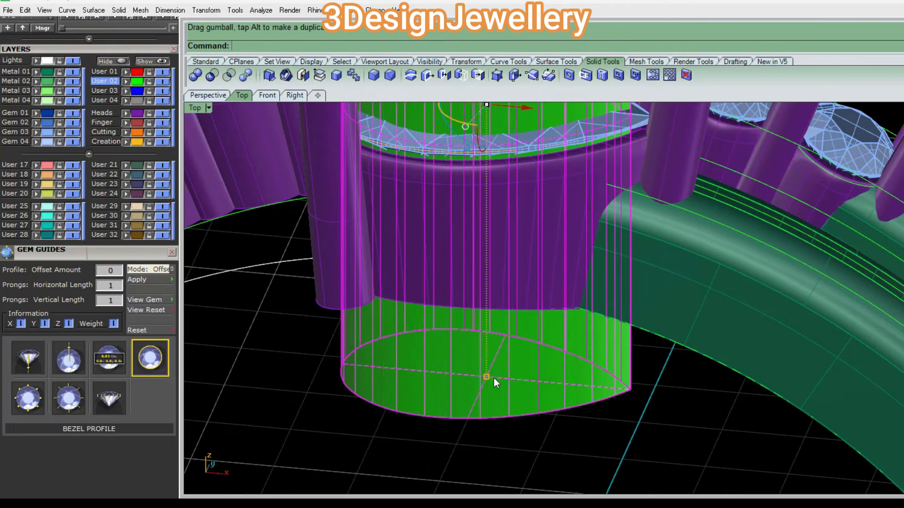
# Step: Subtract the pear-shaped solid from the band at the pear head with Boolean Difference
pyautogui.moveTo(493, 378); pyautogui.dragTo(580, 273, button='right')
pyautogui.scroll(4, 583, 264)
pyautogui.click(507, 380)
pyautogui.moveTo(556, 390); pyautogui.dragTo(573, 362, button='right')
pyautogui.write('bd')
pyautogui.press('Return')
pyautogui.click(440, 139)
pyautogui.press('Return')
pyautogui.moveTo(440, 139); pyautogui.dragTo(509, 251, button='right')
pyautogui.click(535, 287)
pyautogui.moveTo(535, 287); pyautogui.dragTo(514, 313, button='right')
pyautogui.hotkey('ctrl', 'h')
pyautogui.hotkey('ctrl', 'z')
# Step: Remove the emerald-cut gem from its group
pyautogui.click(520, 255)
pyautogui.write('rg')
pyautogui.press('Return')
pyautogui.click(502, 275)
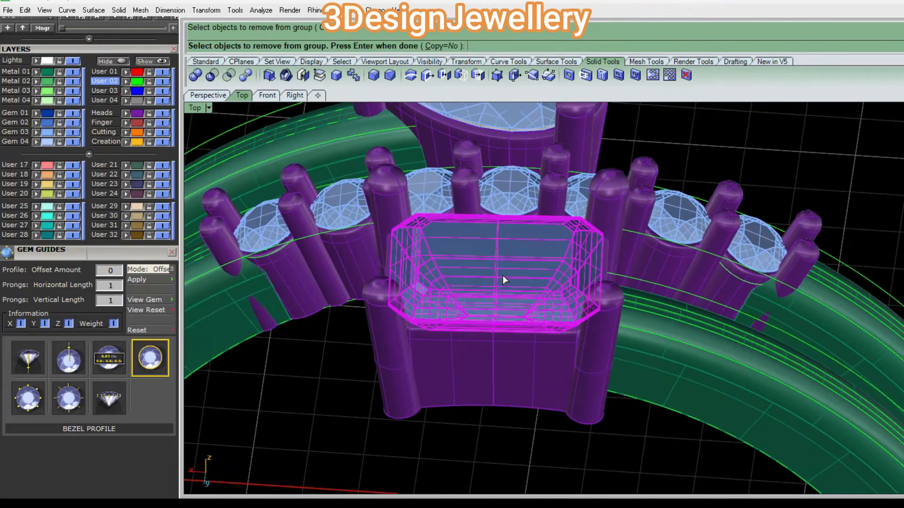
pyautogui.rightClick(502, 276)
# Step: Apply a Gem Guides bezel profile with offset amount 0 to the emerald-cut gem
pyautogui.moveTo(502, 276); pyautogui.dragTo(478, 321, button='right')
pyautogui.middleClick(478, 321)
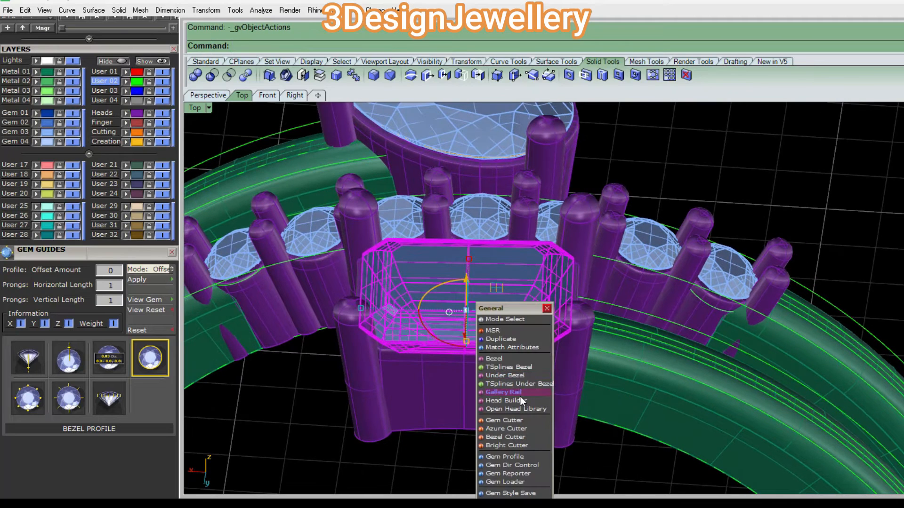
pyautogui.moveTo(522, 308); pyautogui.dragTo(630, 119)
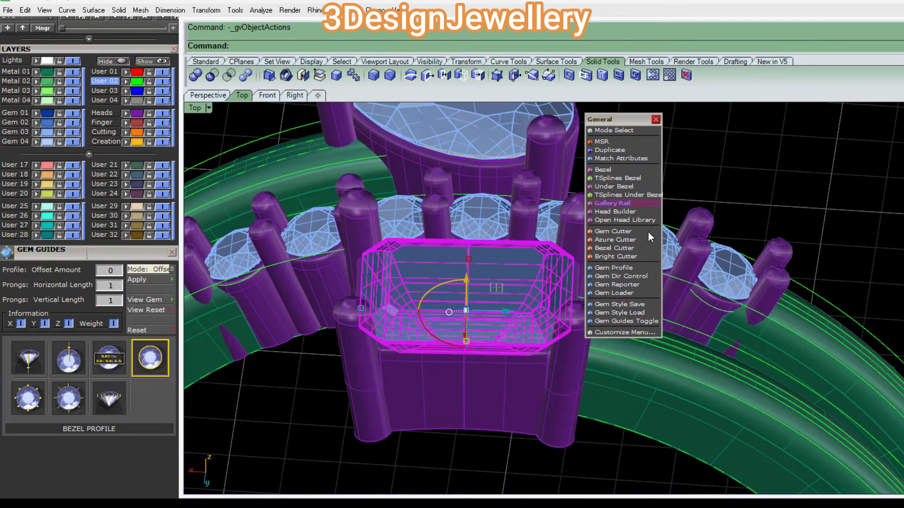
pyautogui.click(629, 322)
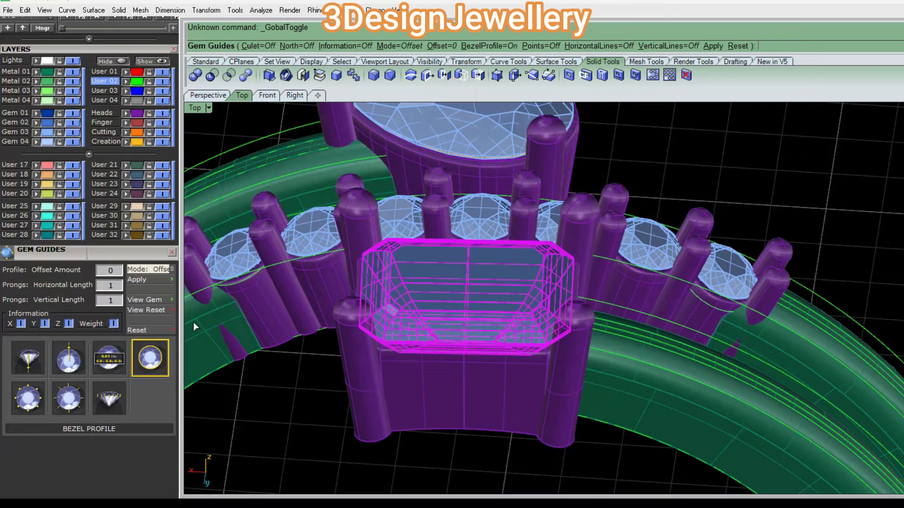
pyautogui.click(137, 280)
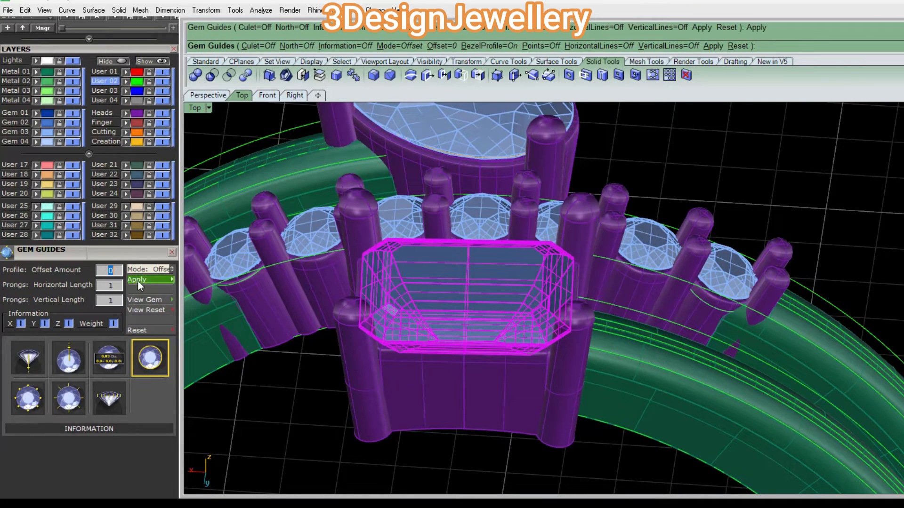
# Step: Extrude the emerald-cut gem's guide curve on both sides into a solid through the head and band
pyautogui.scroll(5, 403, 267)
pyautogui.scroll(-2, 459, 358)
pyautogui.click(456, 362)
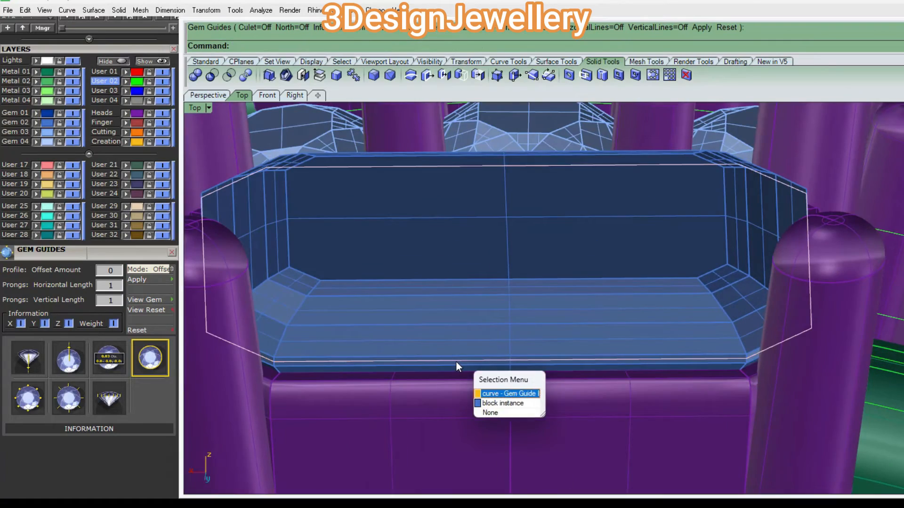
pyautogui.click(485, 389)
pyautogui.scroll(-4, 479, 321)
pyautogui.moveTo(502, 316); pyautogui.dragTo(495, 302, button='right')
pyautogui.write('e')
pyautogui.press('Return')
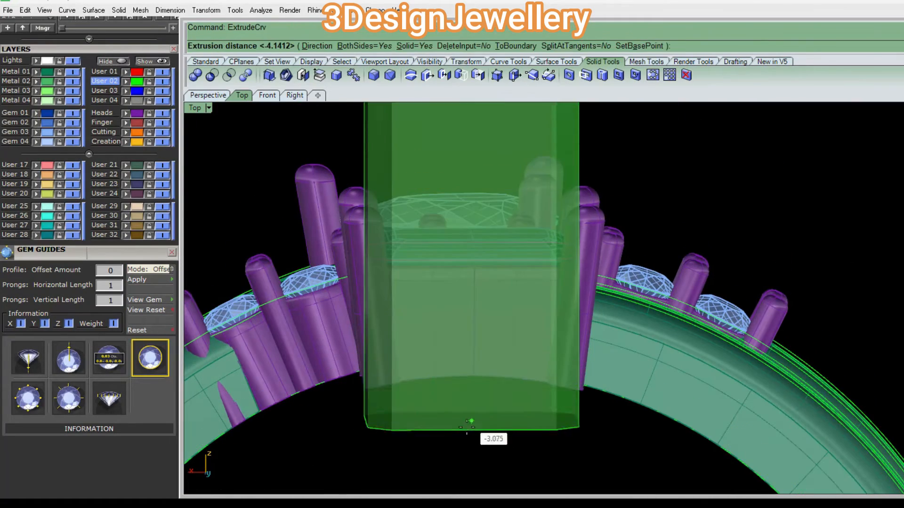
pyautogui.click(462, 443)
# Step: Scale the emerald-cut solid down in height
pyautogui.click(488, 341)
pyautogui.moveTo(487, 342); pyautogui.dragTo(452, 402, button='right')
pyautogui.moveTo(461, 395); pyautogui.dragTo(459, 393)
pyautogui.moveTo(518, 264); pyautogui.dragTo(438, 294, button='right')
pyautogui.moveTo(458, 377); pyautogui.dragTo(458, 361)
pyautogui.press('Escape')
# Step: Subtract the emerald-cut solid from the band beneath the emerald-cut head with Boolean Difference
pyautogui.moveTo(528, 203); pyautogui.dragTo(536, 331, button='right')
pyautogui.click(552, 336)
pyautogui.click(575, 298)
pyautogui.click(522, 348)
pyautogui.write('bd')
pyautogui.press('Return')
pyautogui.click(476, 193)
pyautogui.press('Return')
# Step: Turn off the Gem 03 and Gem 01 layers and toggle Gem 02 to inspect the heads without their gems
pyautogui.click(475, 193)
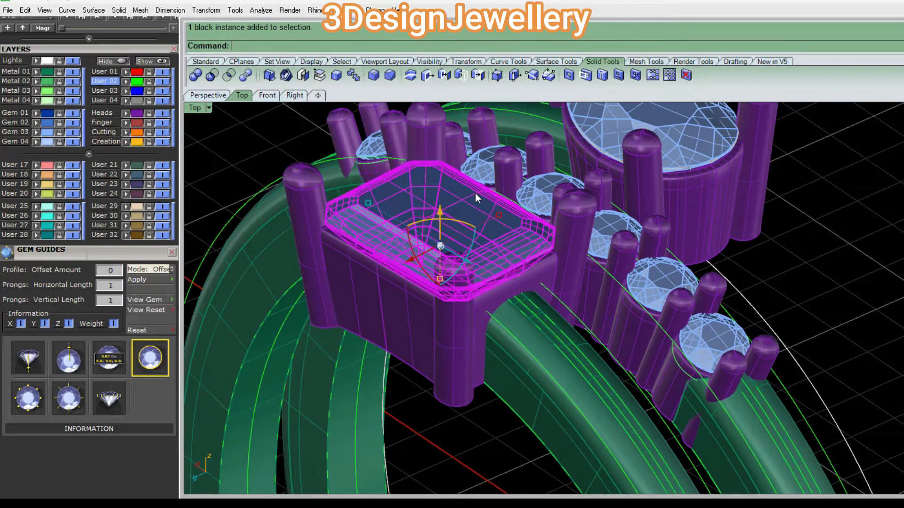
pyautogui.click(71, 134)
pyautogui.moveTo(494, 235); pyautogui.dragTo(500, 249, button='right')
pyautogui.click(72, 113)
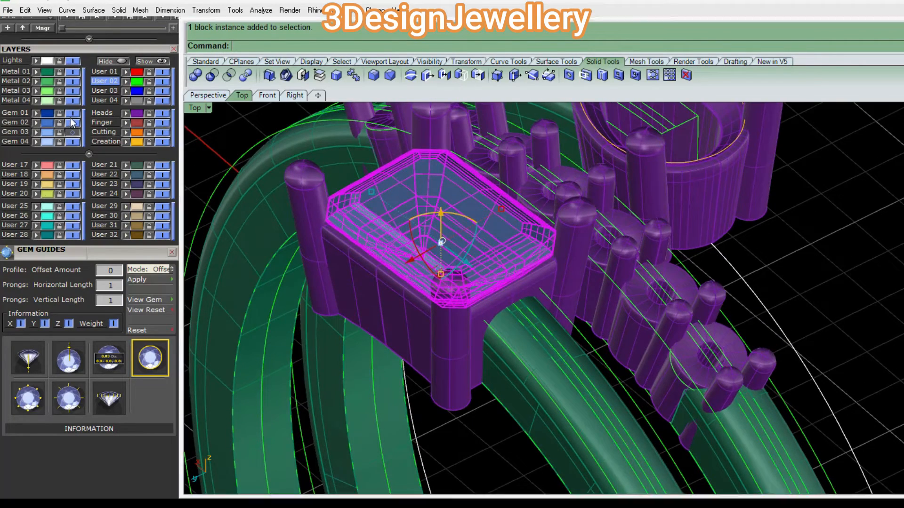
pyautogui.click(73, 122)
pyautogui.click(73, 123)
# Step: Hide all curves in the model and turn the Gem 03 layer on again
pyautogui.scroll(-5, 514, 254)
pyautogui.moveTo(515, 255); pyautogui.dragTo(582, 240, button='right')
pyautogui.write('sc')
pyautogui.press('Return')
pyautogui.write('h')
pyautogui.press('Return')
pyautogui.moveTo(495, 226); pyautogui.dragTo(480, 288, button='right')
pyautogui.click(72, 132)
# Step: Select the whole row of round gems and lock all other objects
pyautogui.moveTo(570, 203); pyautogui.dragTo(536, 282, button='right')
pyautogui.scroll(8, 536, 281)
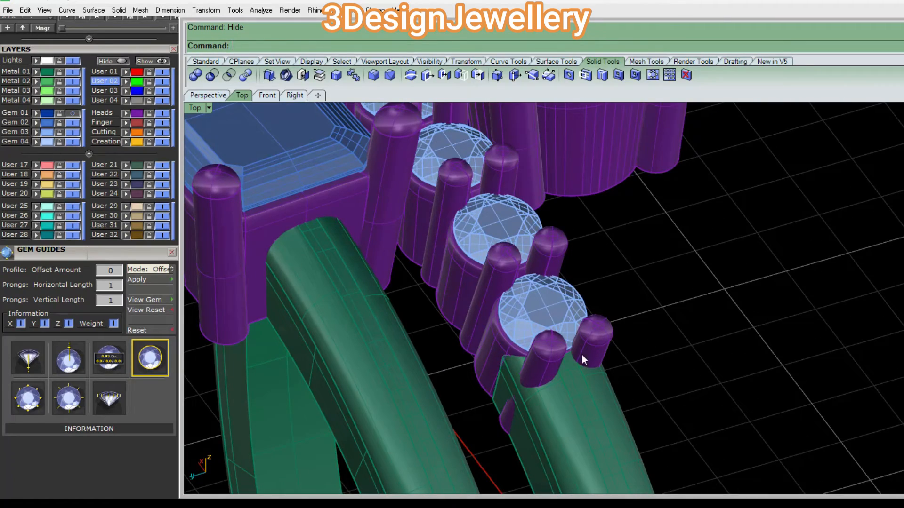
pyautogui.click(540, 313)
pyautogui.moveTo(549, 313); pyautogui.dragTo(639, 329, button='right')
pyautogui.scroll(8, 336, 279)
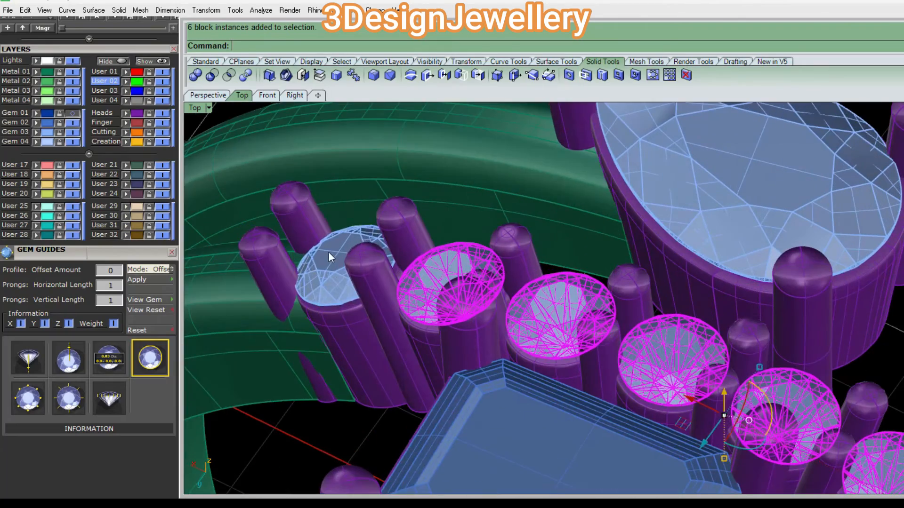
pyautogui.keyDown('shift'); pyautogui.click(325, 257); pyautogui.keyUp('shift')
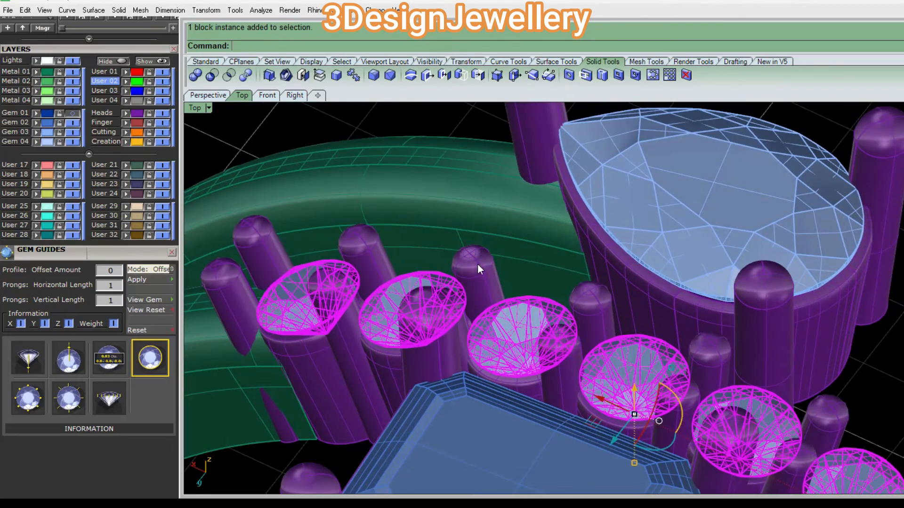
pyautogui.hotkey('ctrl', 'l')
pyautogui.hotkey('ctrl', 'a')
pyautogui.press('Escape')
# Step: Add a Gem Cutter with 7% lower taper to the end round gem, without choosing a style from the library
pyautogui.moveTo(487, 262); pyautogui.dragTo(522, 319, button='right')
pyautogui.write('d')
pyautogui.press('Return')
pyautogui.scroll(-4, 533, 314)
pyautogui.click(411, 282)
pyautogui.moveTo(476, 301)
pyautogui.mouseDown(button='right')
pyautogui.moveTo(459, 330)
pyautogui.moveTo(470, 296)
pyautogui.mouseUp(button='right')
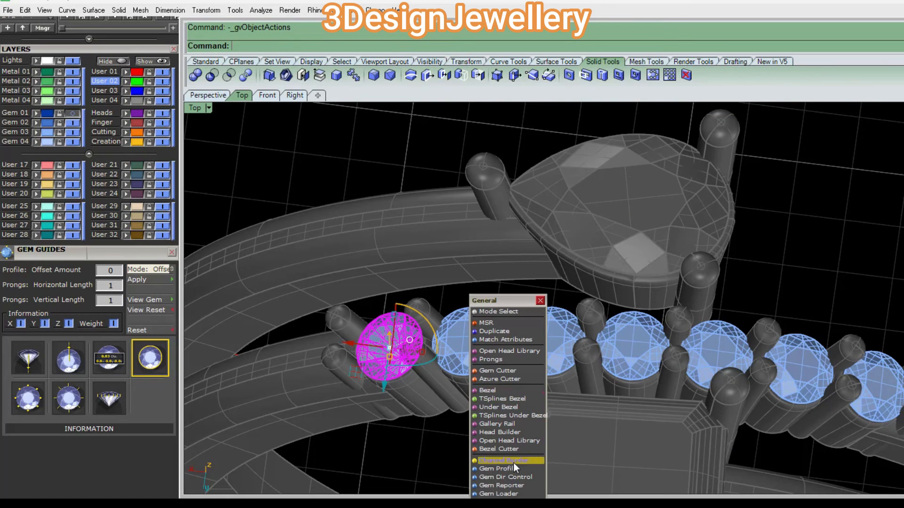
pyautogui.click(513, 373)
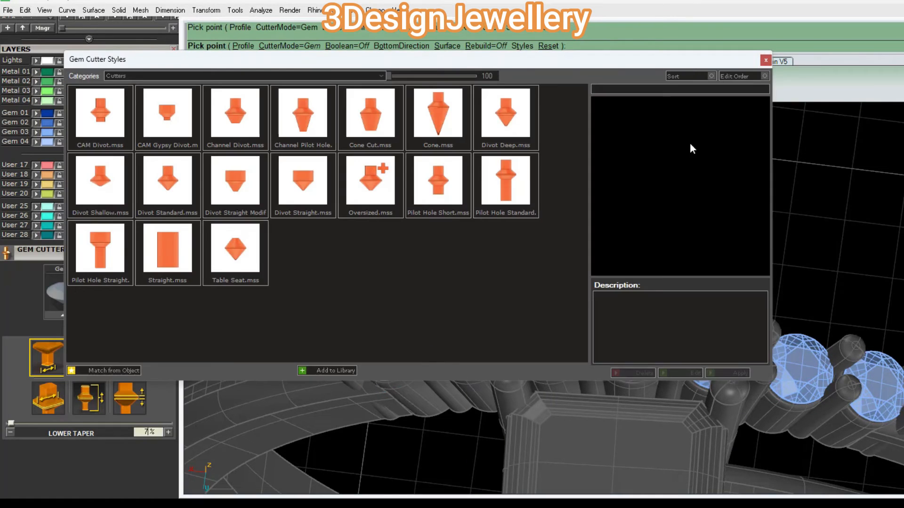
pyautogui.click(765, 60)
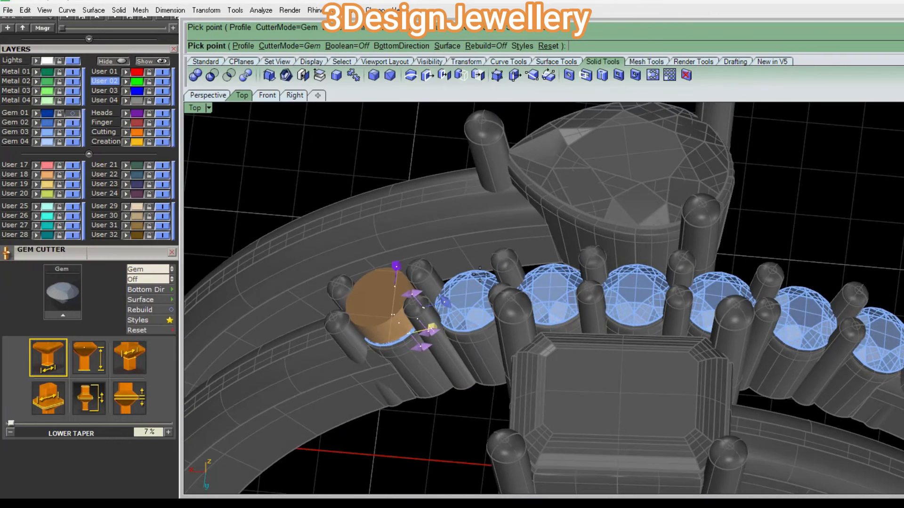
# Step: Add Gem Cutters with 7% lower taper to the remaining round gems, closing the style library without choosing a style
pyautogui.middleClick(517, 261)
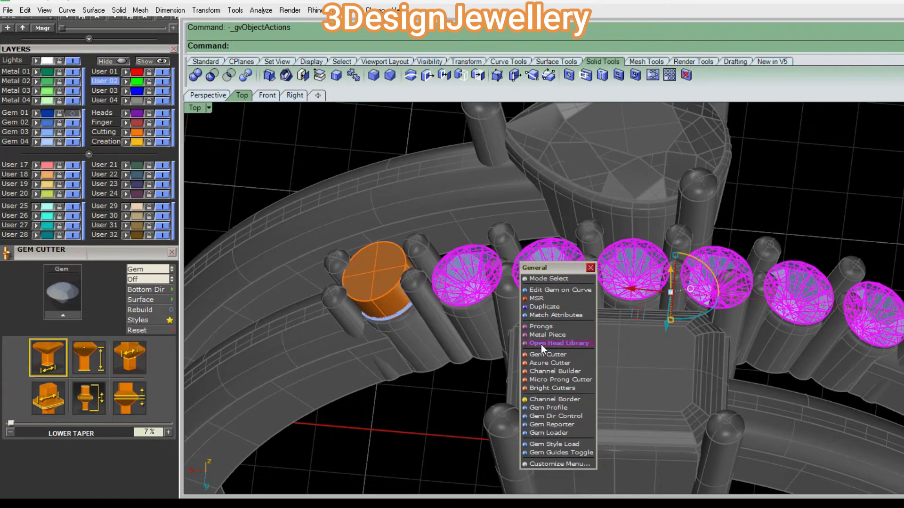
pyautogui.click(546, 357)
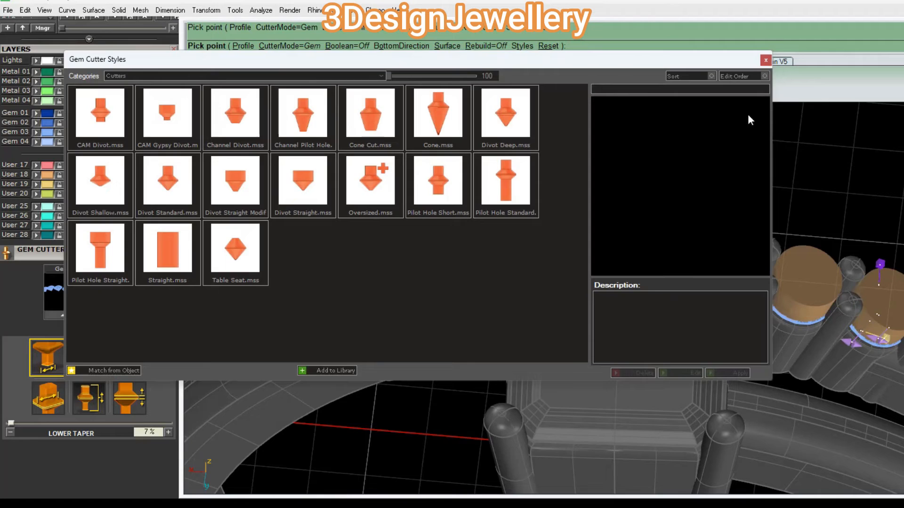
pyautogui.click(766, 61)
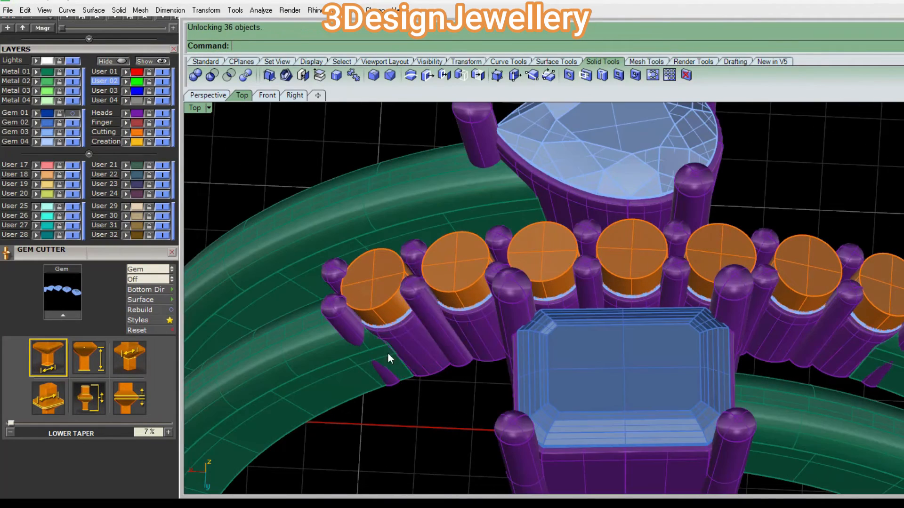
# Step: Subtract all the gem cutters on the Cutting layer from the row of round-gem heads with a Boolean difference
pyautogui.click(413, 358)
pyautogui.keyDown('ctrl'); pyautogui.keyDown('shift'); pyautogui.moveTo(480, 336); pyautogui.dragTo(555, 307, button='right'); pyautogui.keyUp('shift'); pyautogui.keyUp('ctrl')
pyautogui.scroll(4, 555, 308)
pyautogui.keyDown('shift'); pyautogui.click(554, 308); pyautogui.keyUp('shift')
pyautogui.keyDown('shift'); pyautogui.click(721, 332); pyautogui.keyUp('shift')
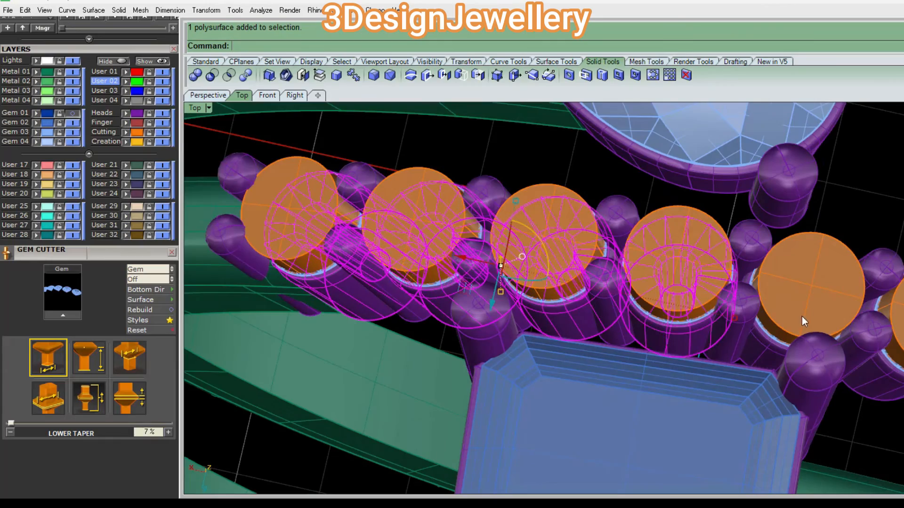
pyautogui.moveTo(802, 316); pyautogui.dragTo(395, 294, button='right')
pyautogui.scroll(4, 369, 318)
pyautogui.keyDown('shift'); pyautogui.click(369, 325); pyautogui.keyUp('shift')
pyautogui.keyDown('shift'); pyautogui.click(533, 364); pyautogui.keyUp('shift')
pyautogui.keyDown('shift'); pyautogui.click(743, 392); pyautogui.keyUp('shift')
pyautogui.moveTo(742, 392); pyautogui.dragTo(750, 364, button='right')
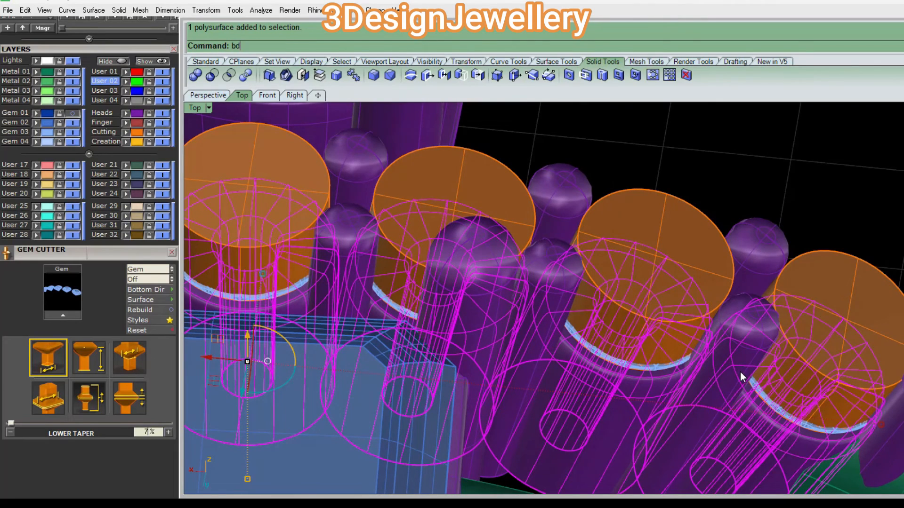
pyautogui.press('Return')
pyautogui.scroll(-4, 591, 287)
pyautogui.click(142, 133)
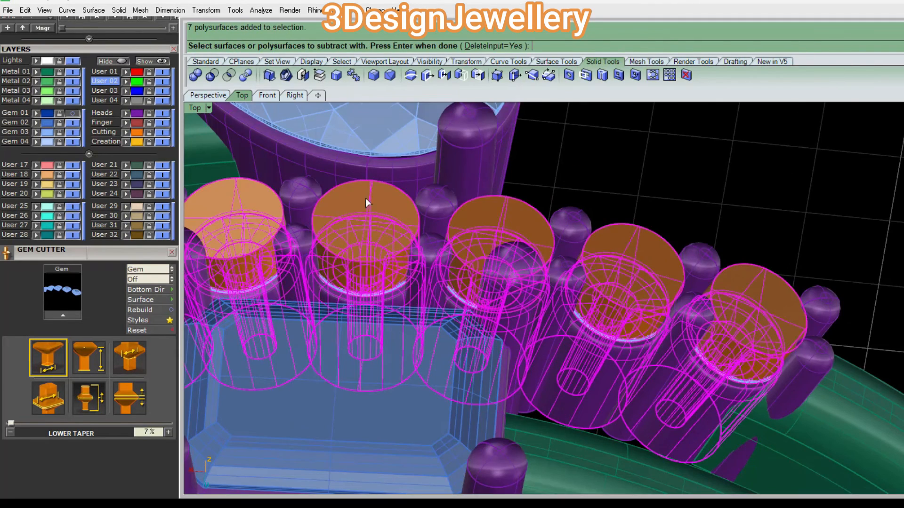
pyautogui.scroll(-7, 420, 221)
pyautogui.moveTo(449, 244); pyautogui.dragTo(518, 262, button='right')
pyautogui.press('Return')
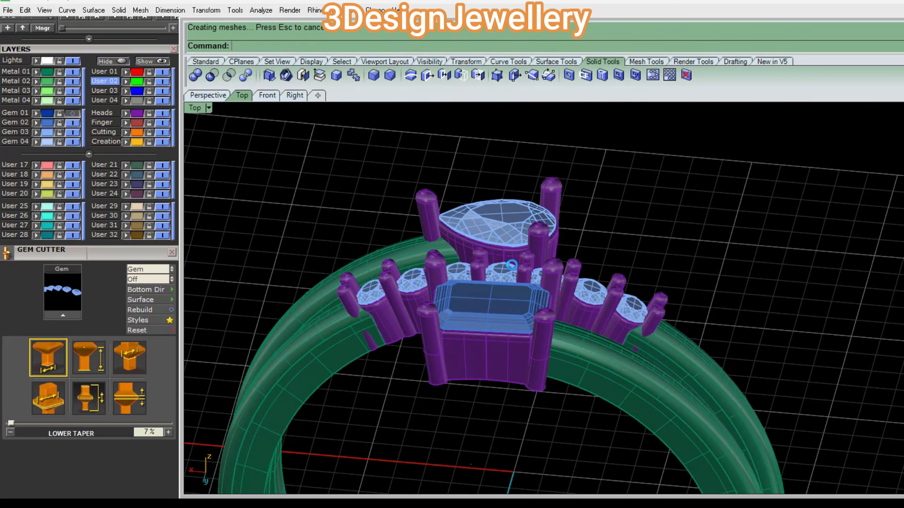
# Step: Turn the Gem 03 layer off and on again to inspect the cut seats in the round-gem heads
pyautogui.click(72, 134)
pyautogui.keyDown('ctrl'); pyautogui.keyDown('shift'); pyautogui.moveTo(528, 198); pyautogui.dragTo(535, 301, button='right'); pyautogui.keyUp('shift'); pyautogui.keyUp('ctrl')
pyautogui.click(73, 133)
pyautogui.keyDown('shift'); pyautogui.moveTo(527, 148); pyautogui.dragTo(544, 278, button='right'); pyautogui.keyUp('shift')
# Step: Restore the four-view layout, maximize the Perspective view and examine the heads and band from the side
pyautogui.write('4')
pyautogui.press('Return')
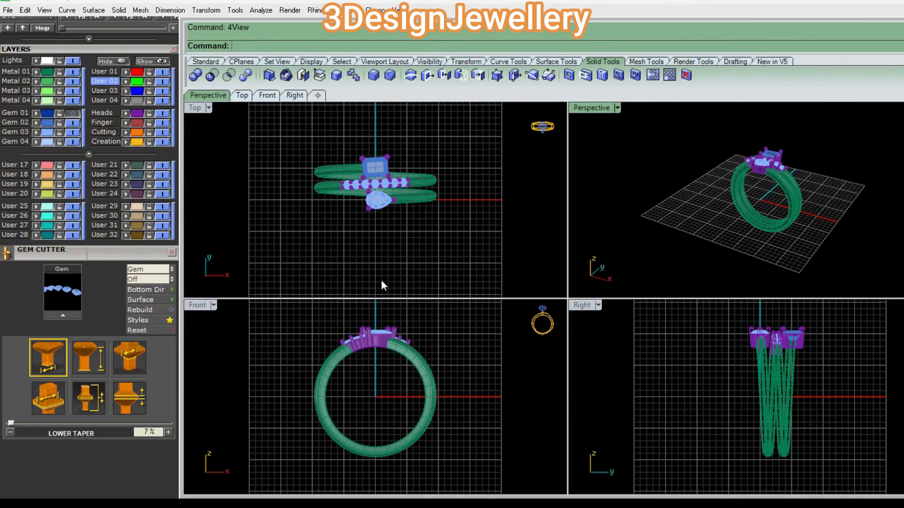
pyautogui.doubleClick(583, 108)
pyautogui.moveTo(565, 226); pyautogui.dragTo(564, 265, button='right')
pyautogui.scroll(8, 565, 265)
pyautogui.moveTo(573, 307); pyautogui.dragTo(543, 232, button='right')
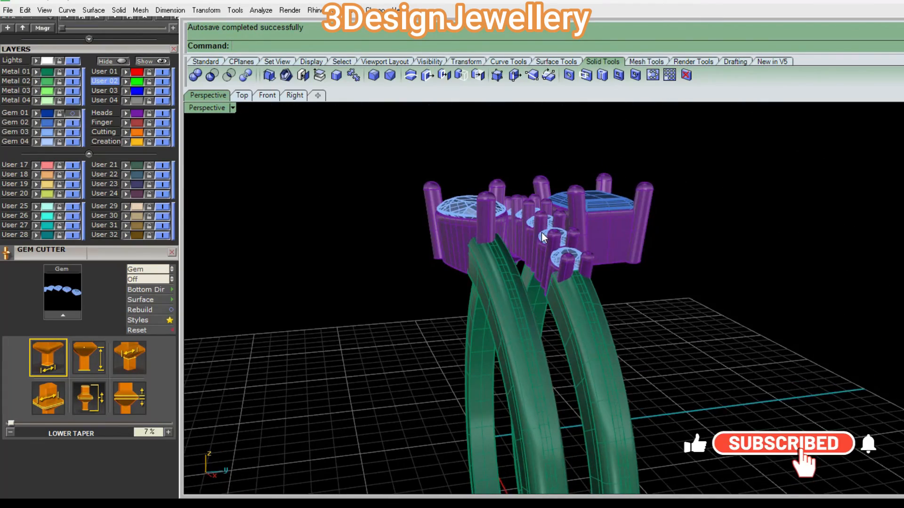